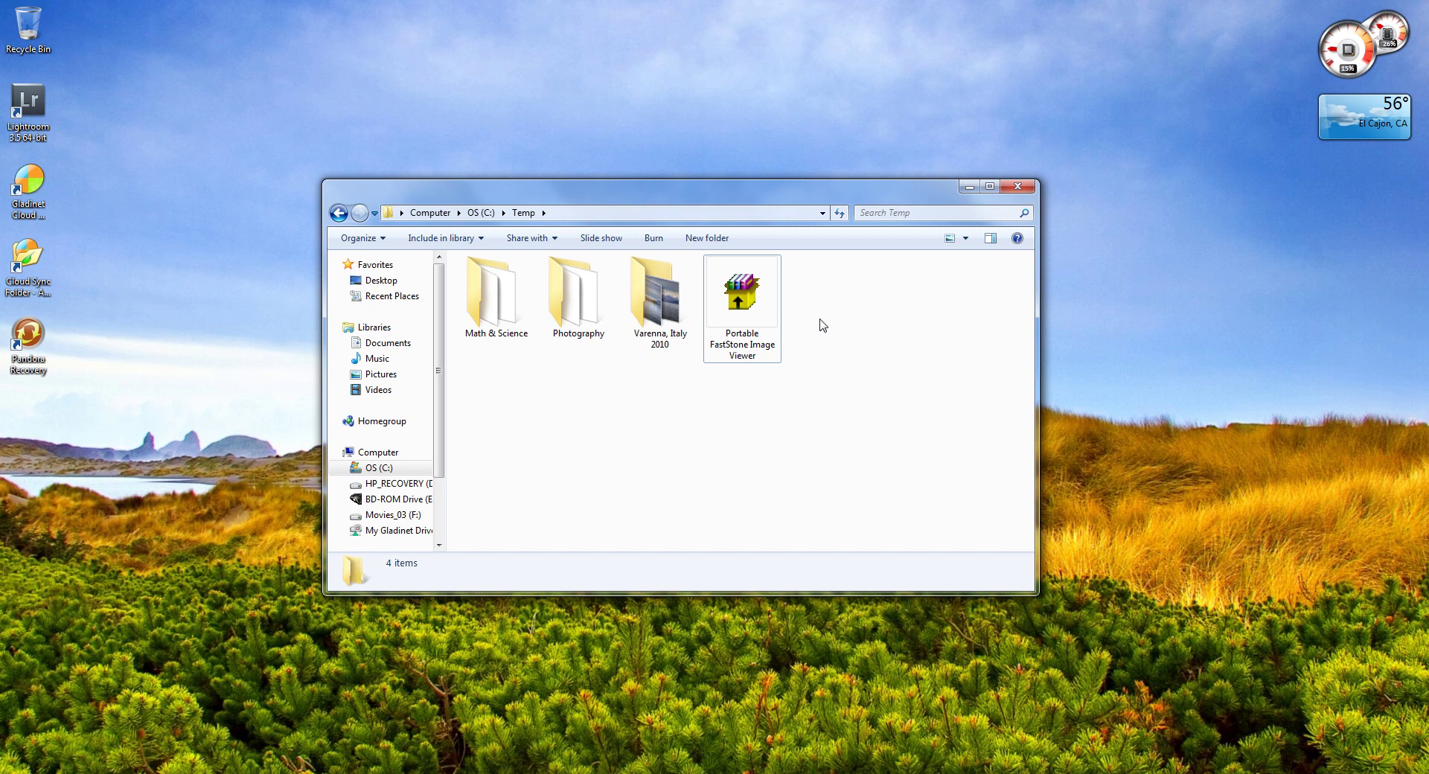
Step: Extract the Portable FastStone Image Viewer self-extracting archive into C:\Temp
click(760, 335)
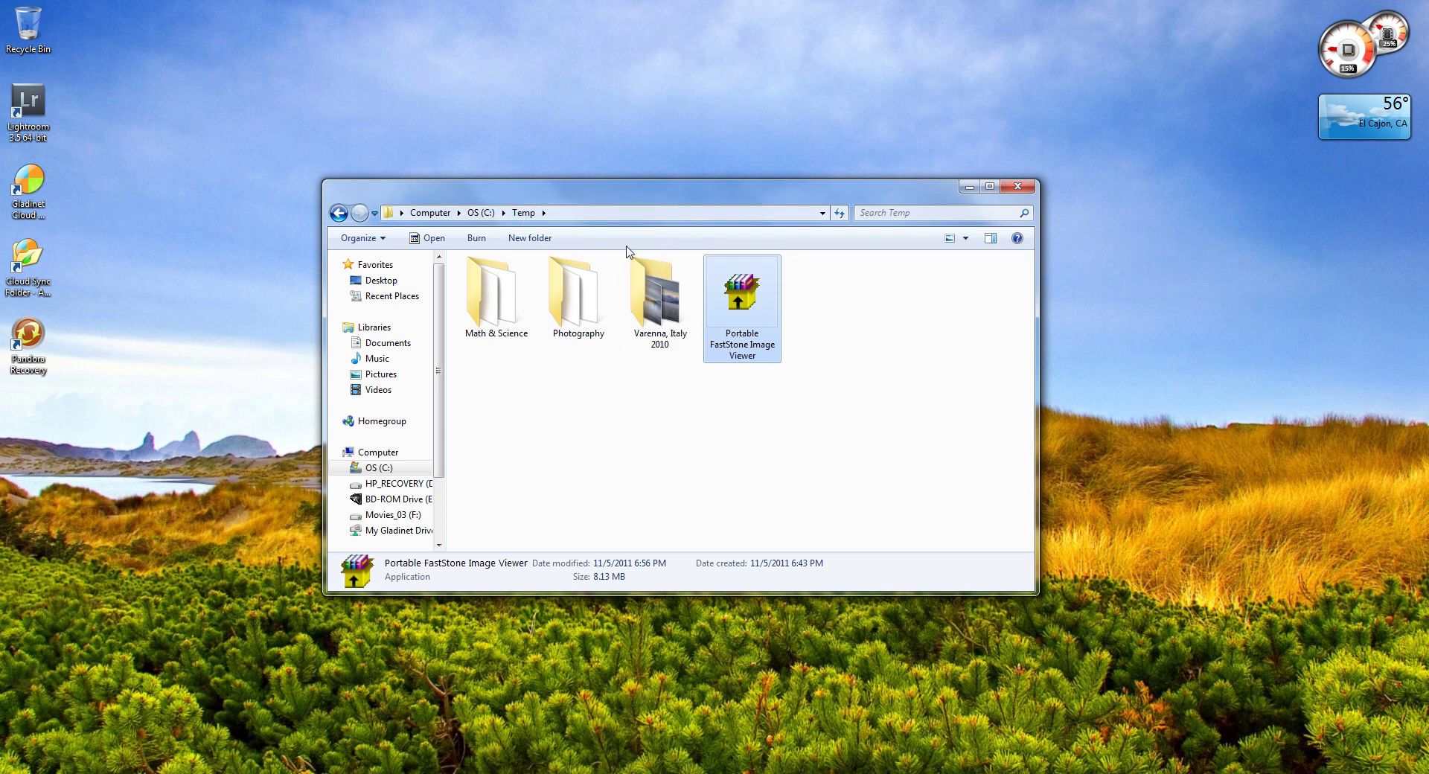
mouse_move(747, 299)
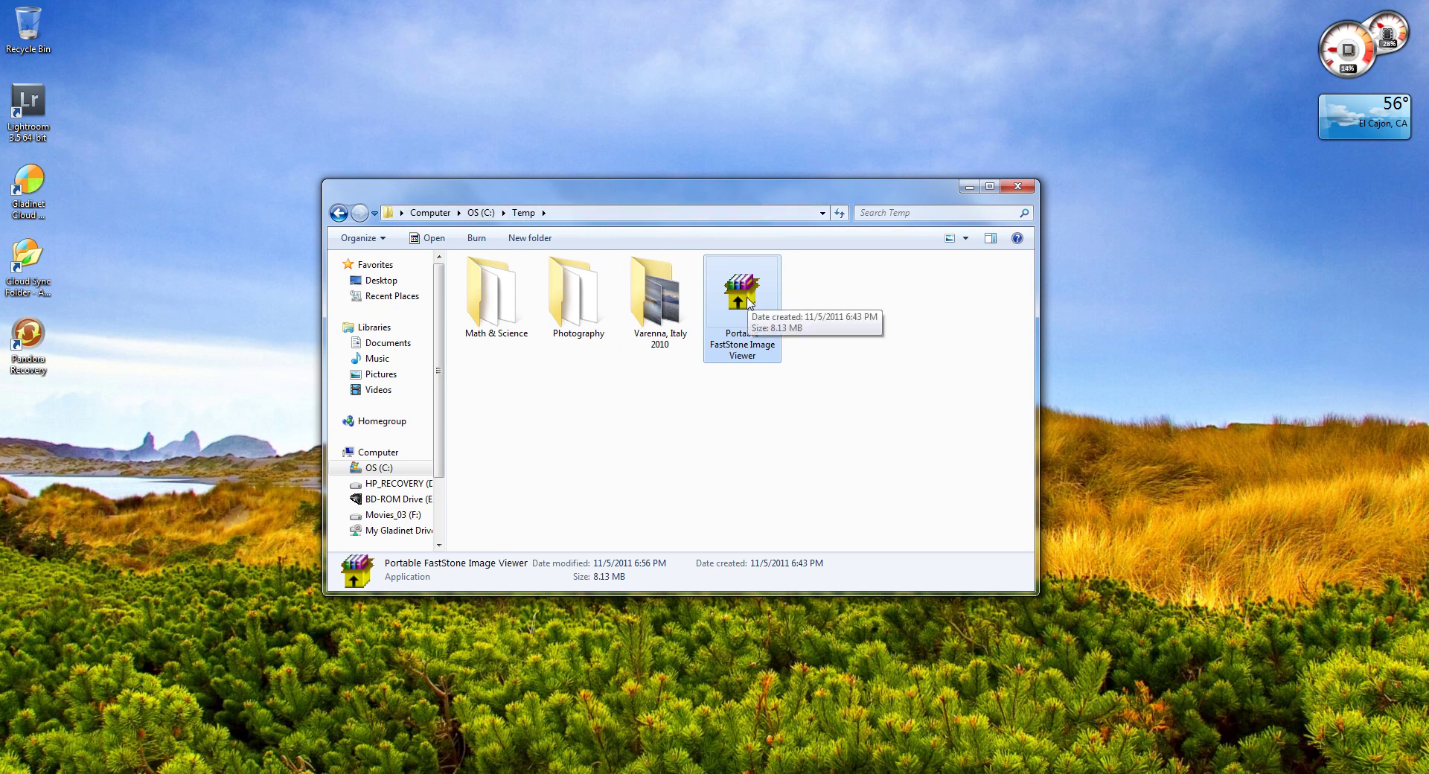
double_click(747, 299)
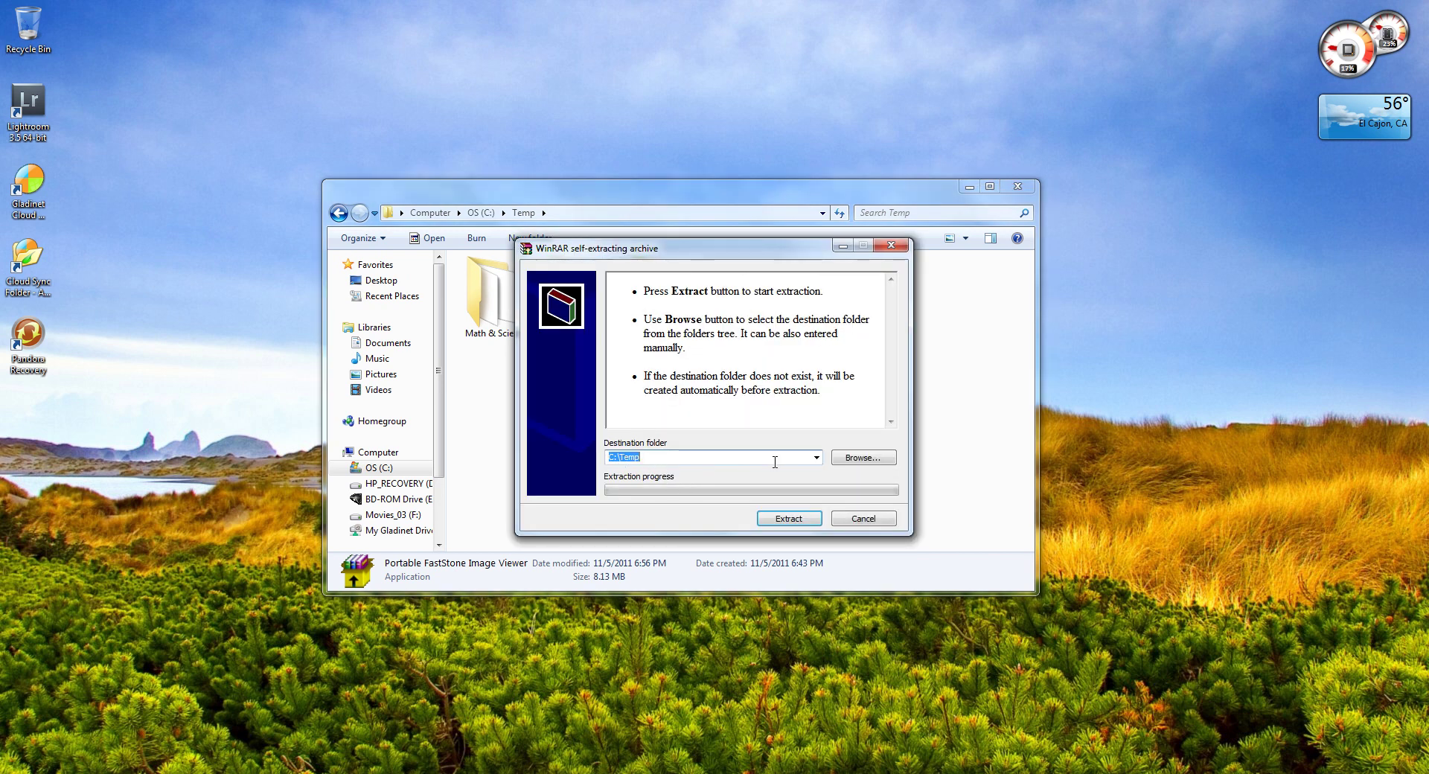
click(788, 519)
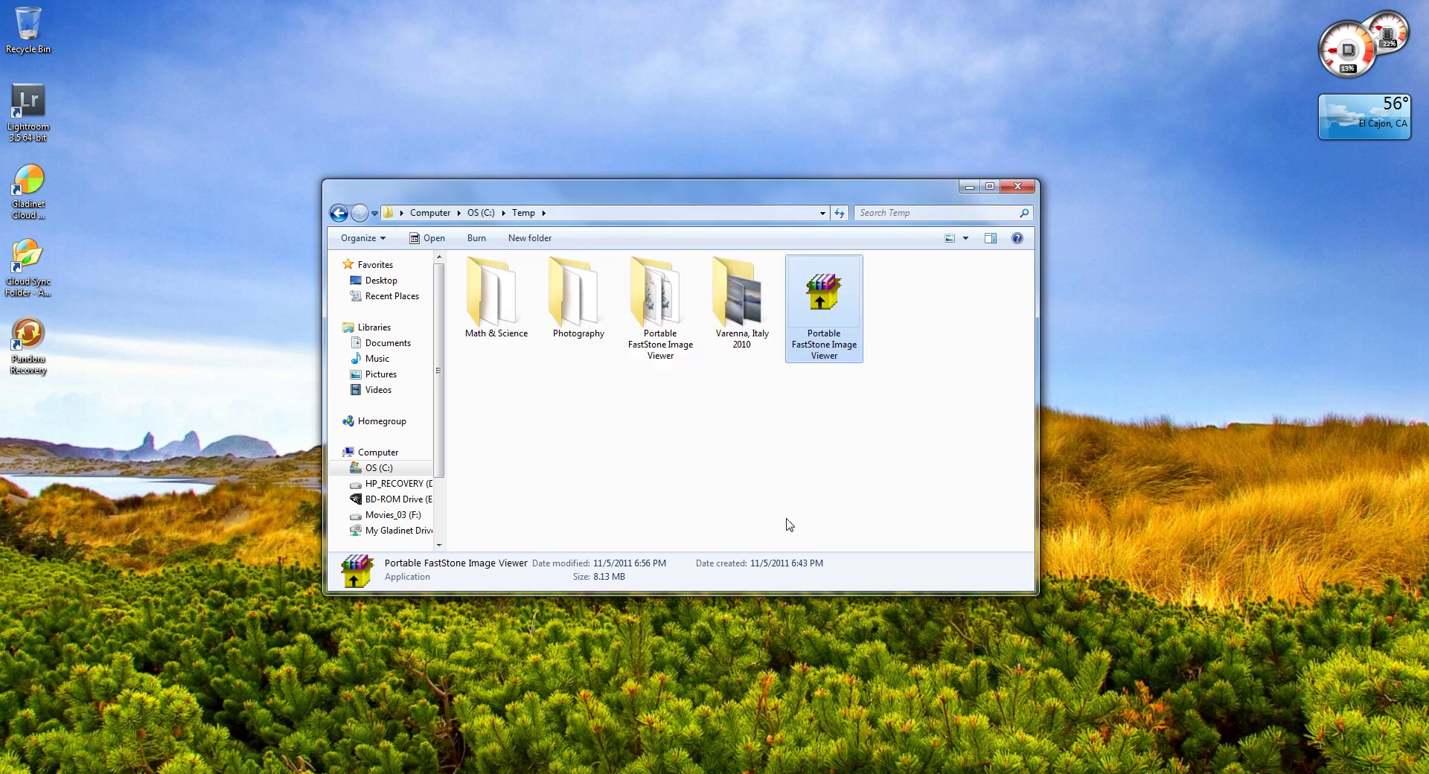
Step: Launch the FSViewer application from the extracted Portable FastStone Image Viewer folder
click(656, 349)
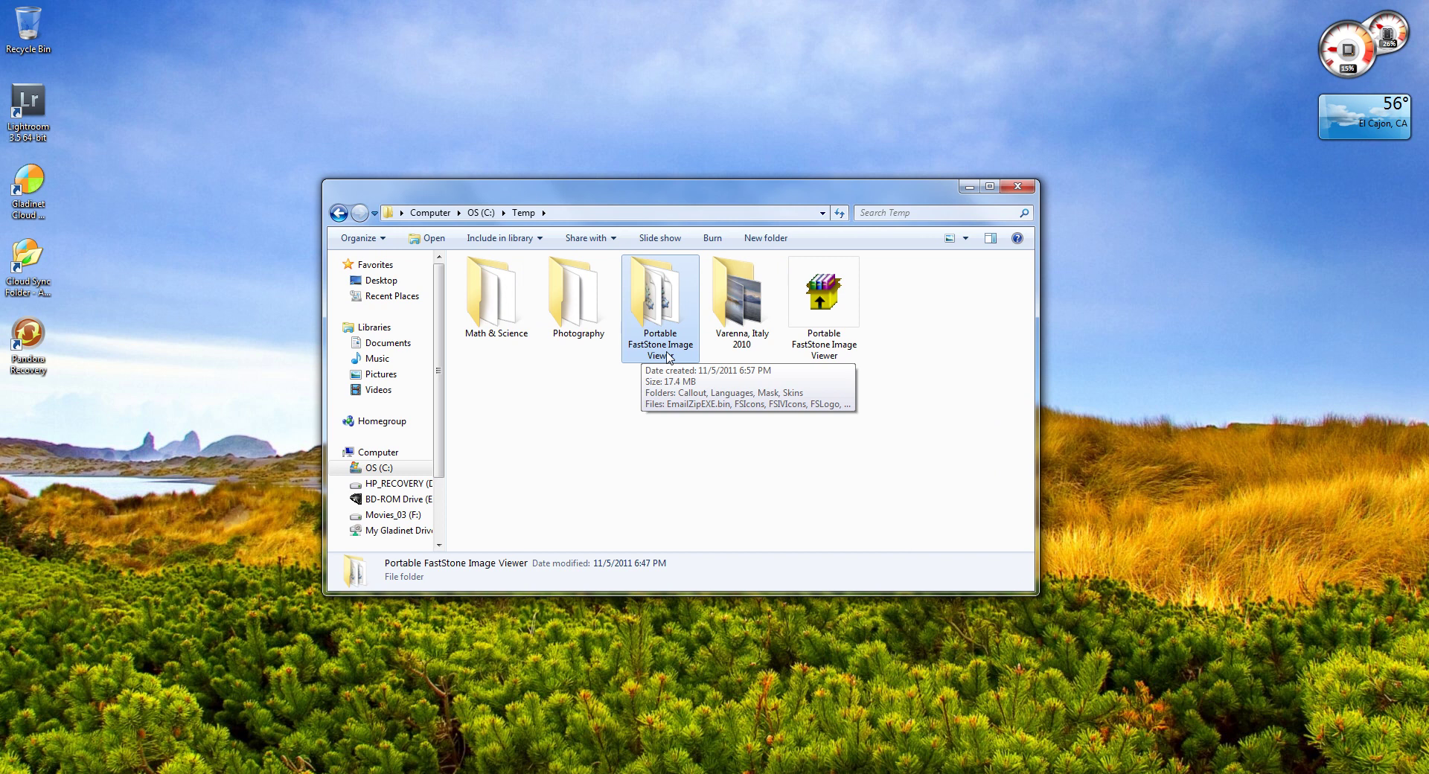
double_click(669, 356)
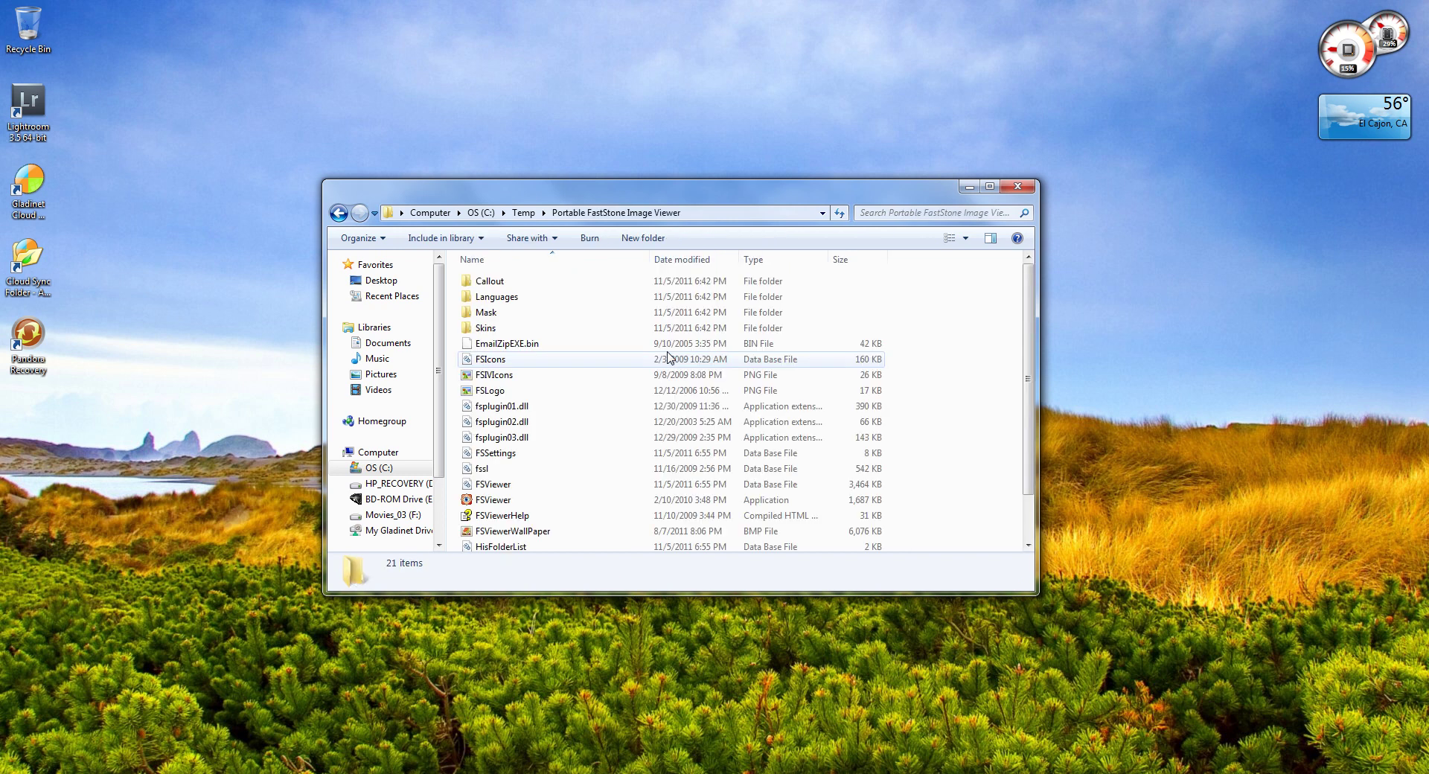
click(505, 500)
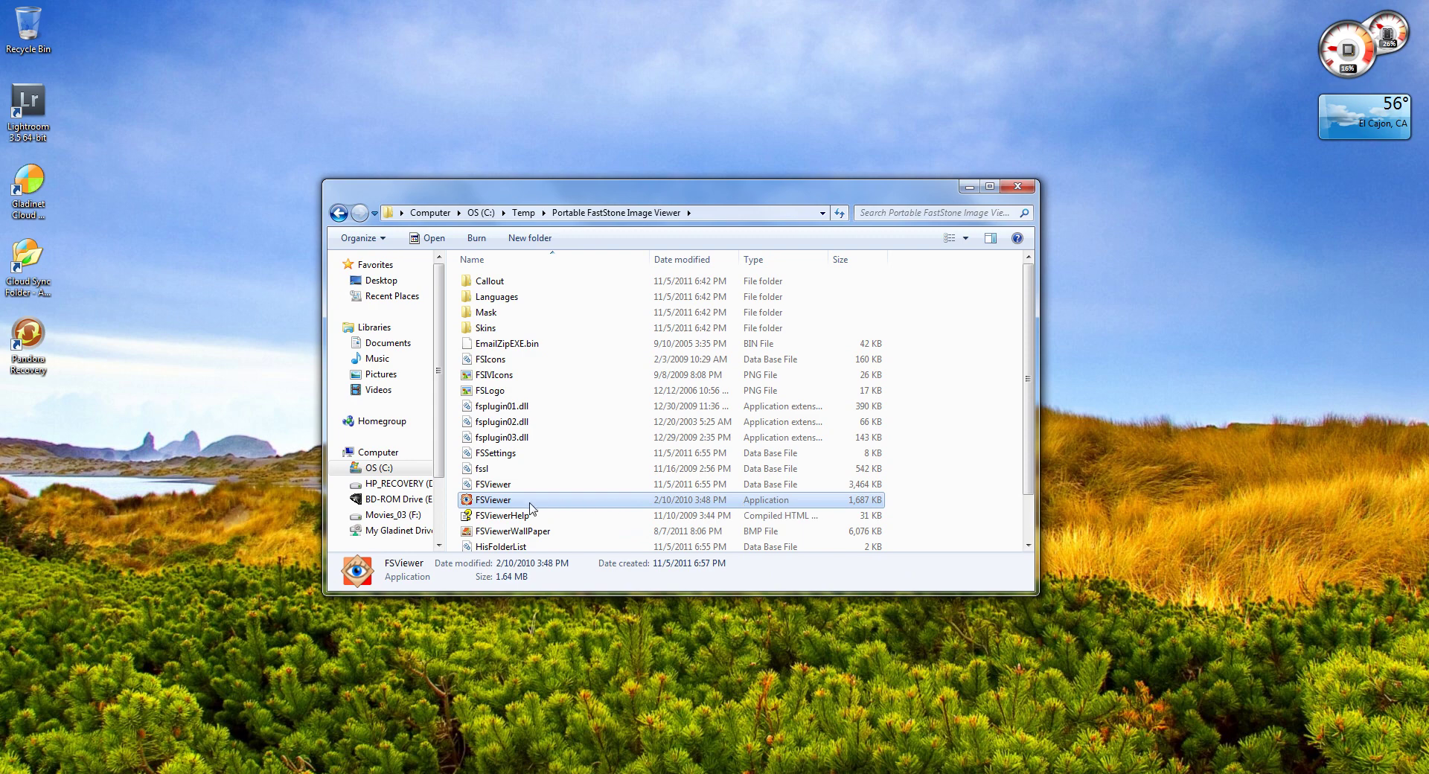
double_click(480, 502)
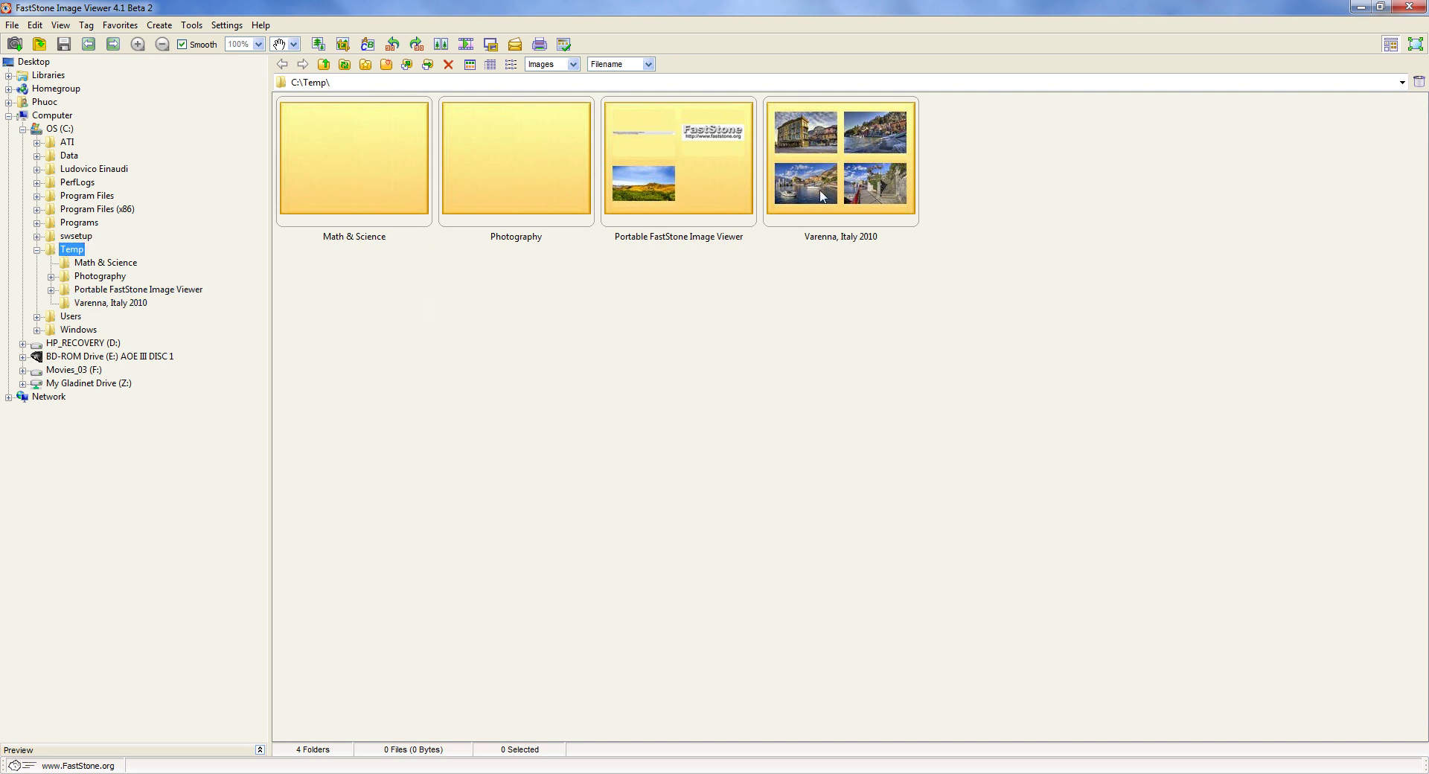
Step: Open the "Varenna, Italy 2010" folder and look through its photo thumbnails
click(852, 221)
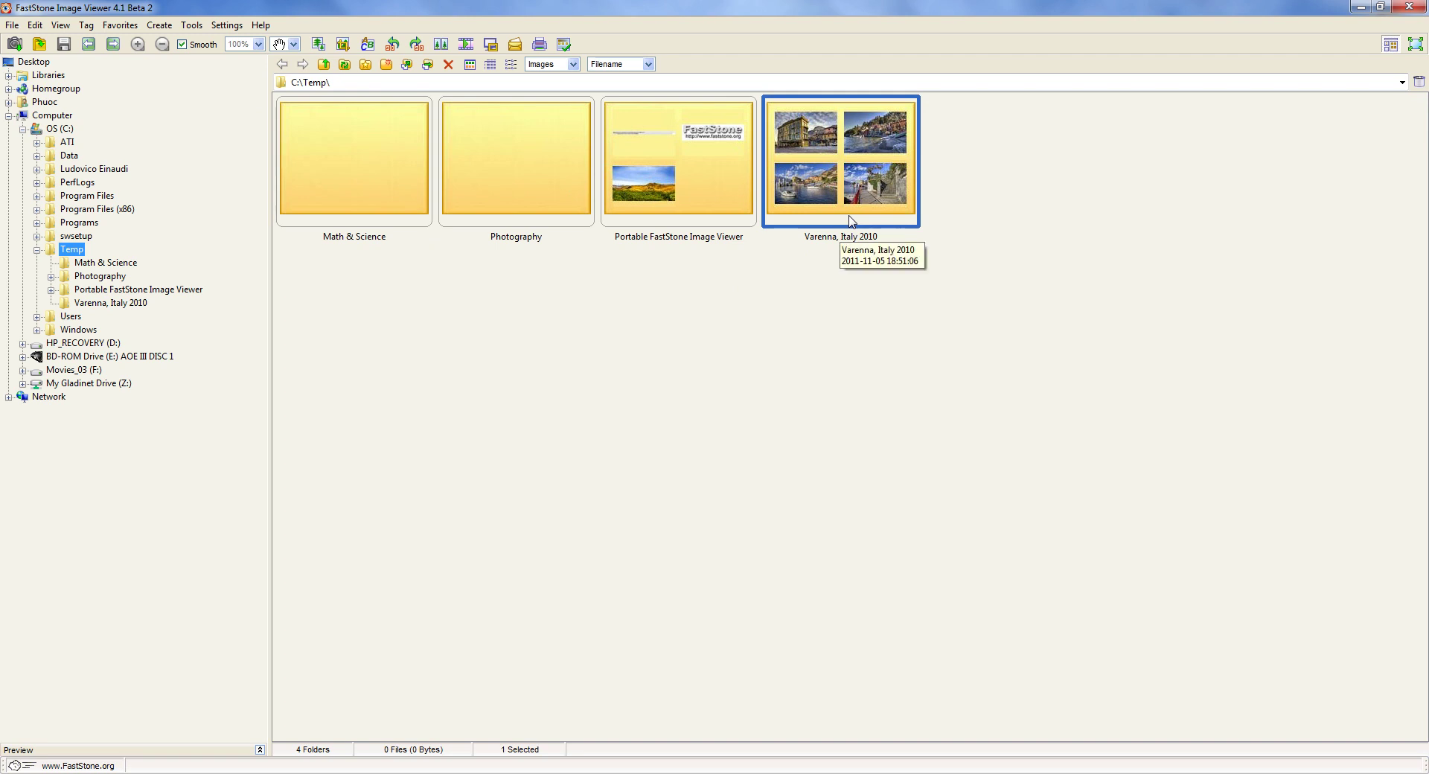
double_click(852, 221)
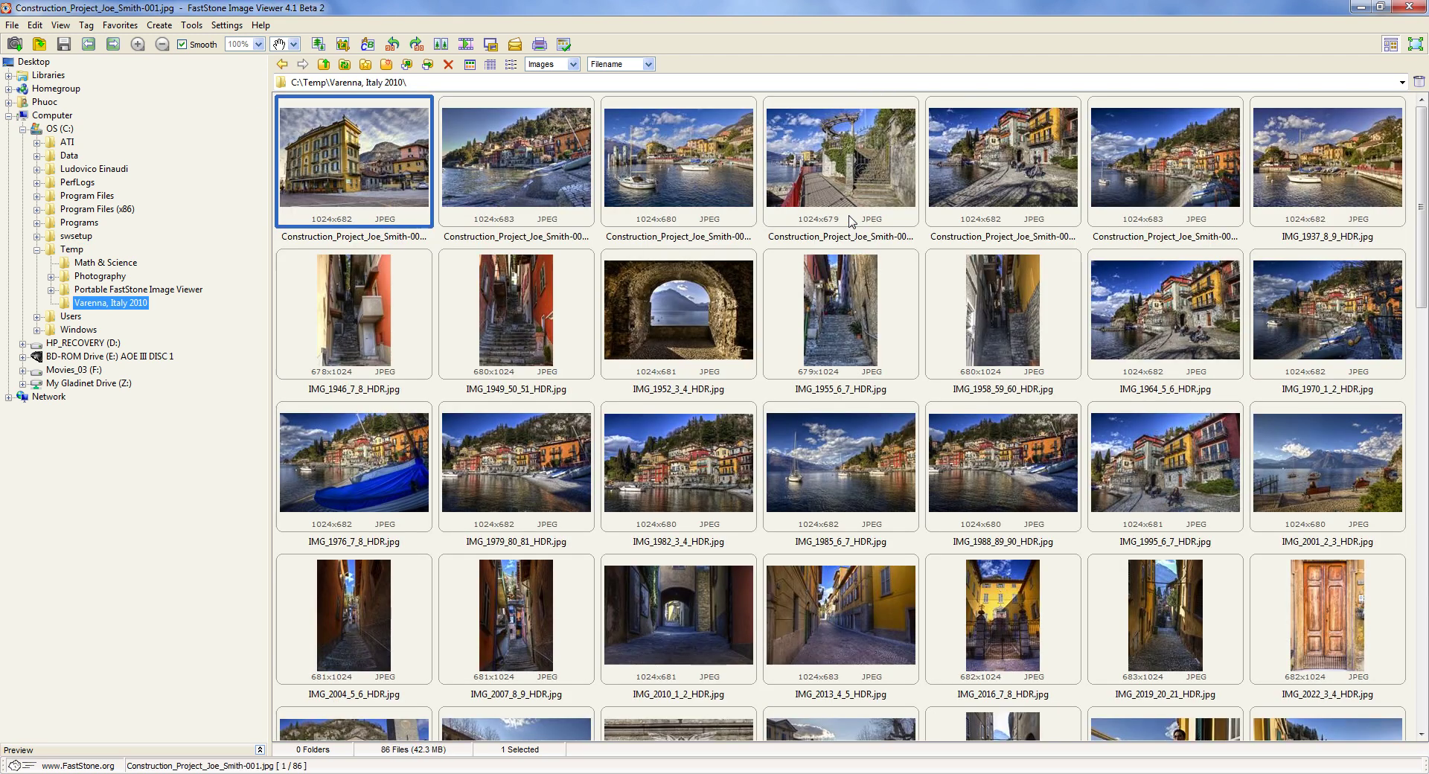
scroll(723, 274, down, 10)
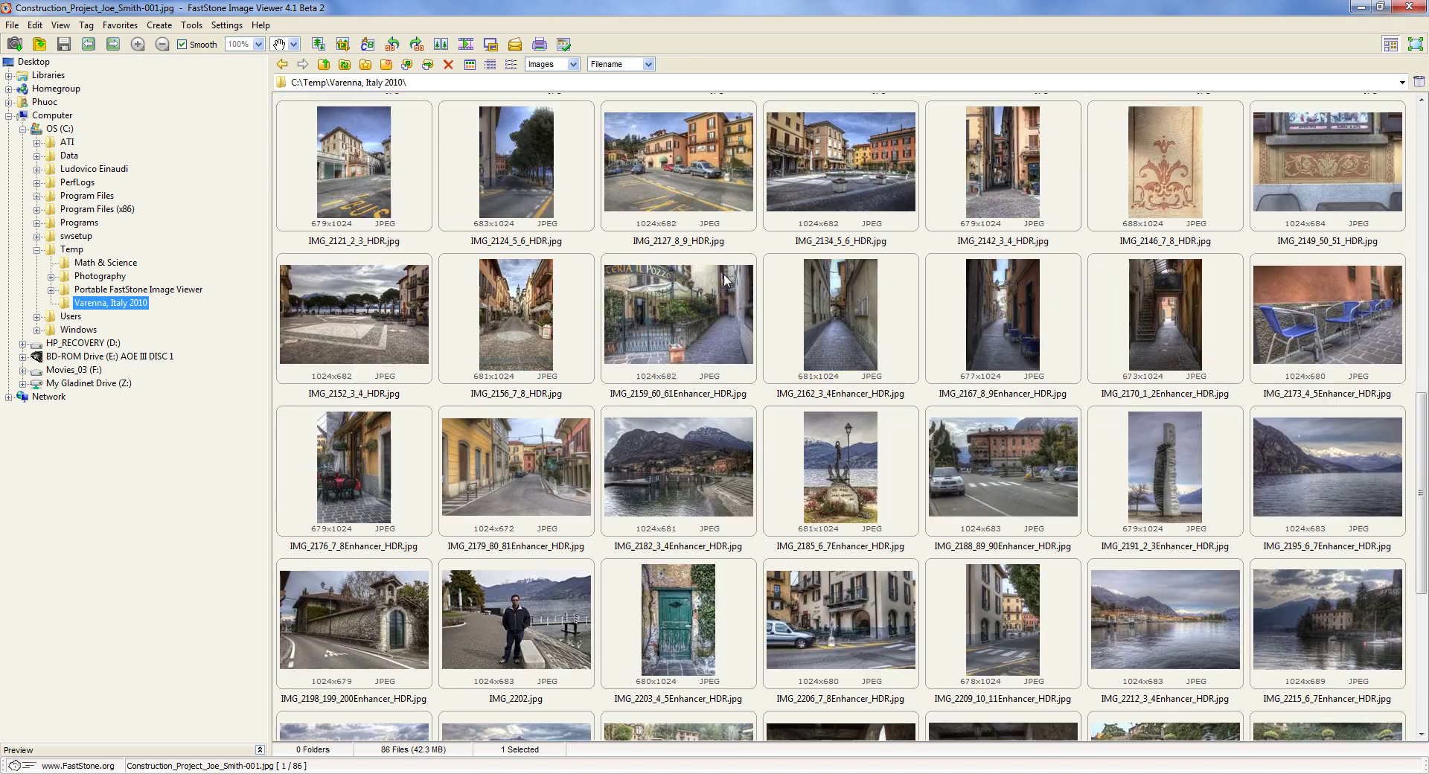
scroll(726, 280, down, 3)
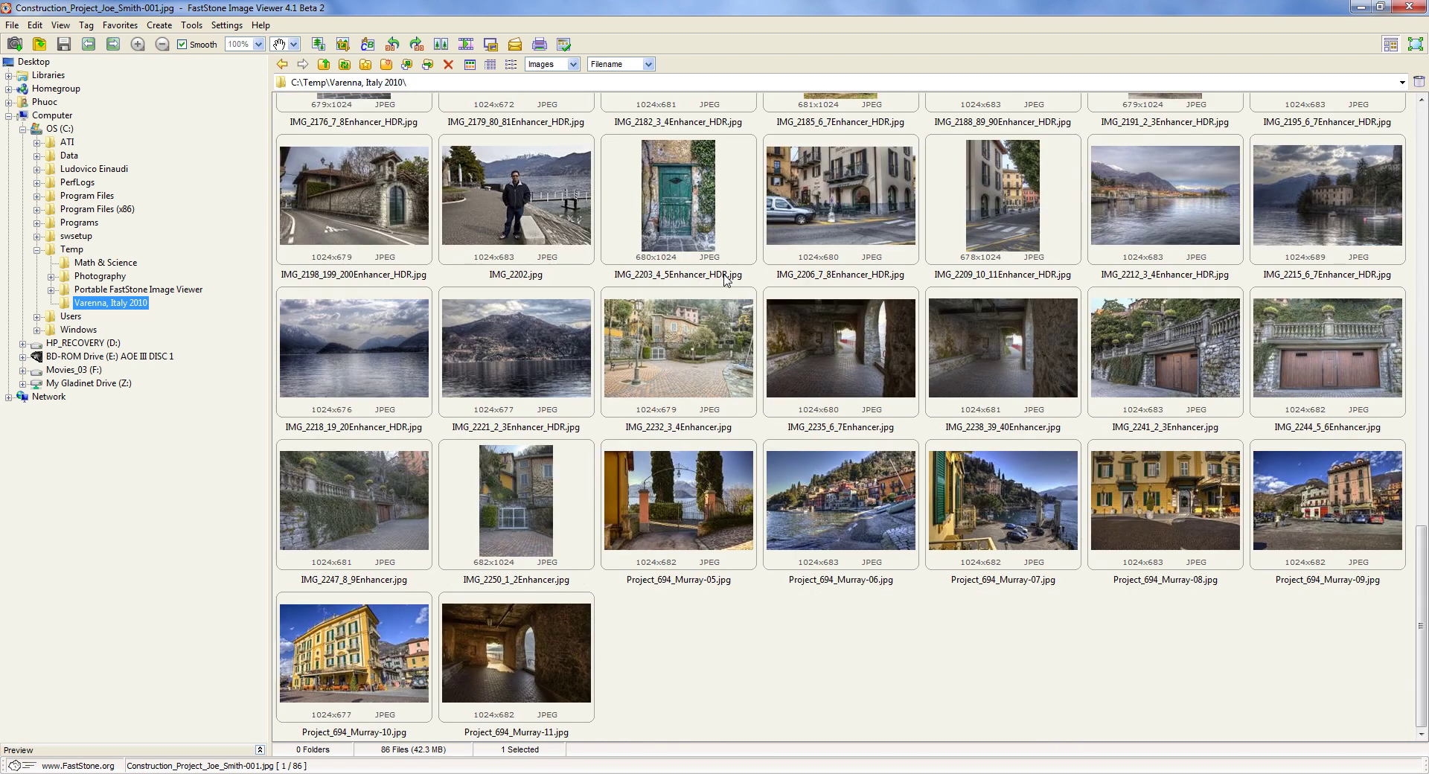
scroll(723, 274, up, 15)
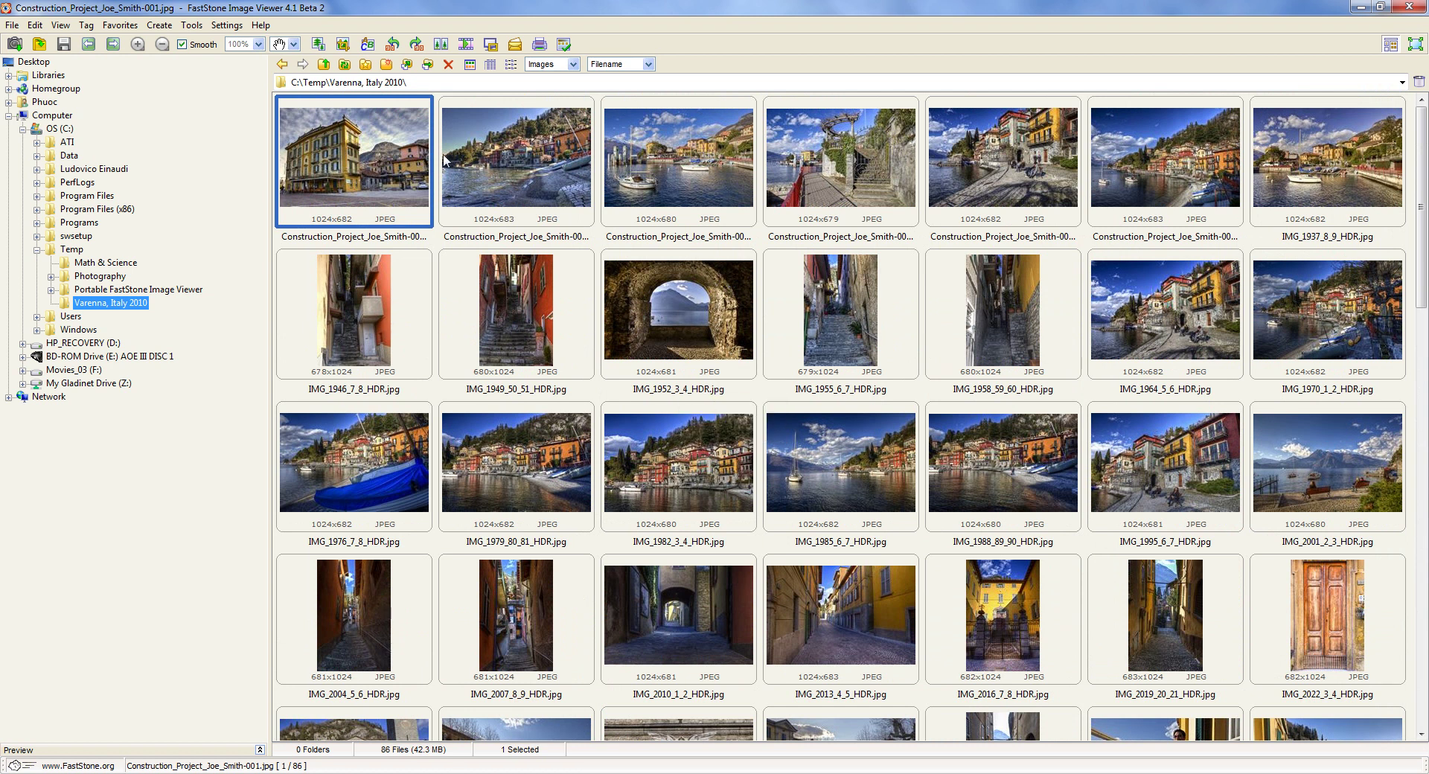
Step: Select the first six photos in the folder as one contiguous range
shift+click(1151, 186)
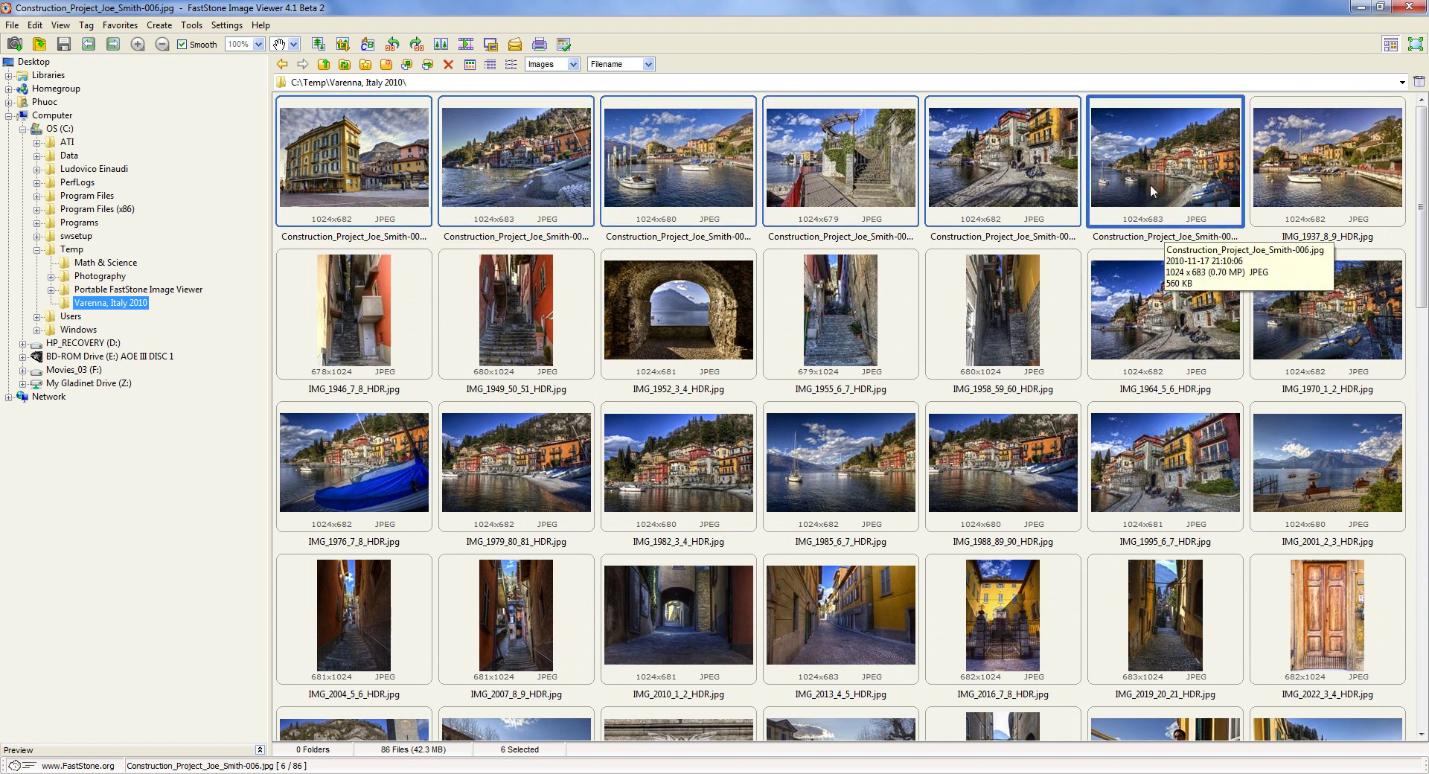
click(368, 188)
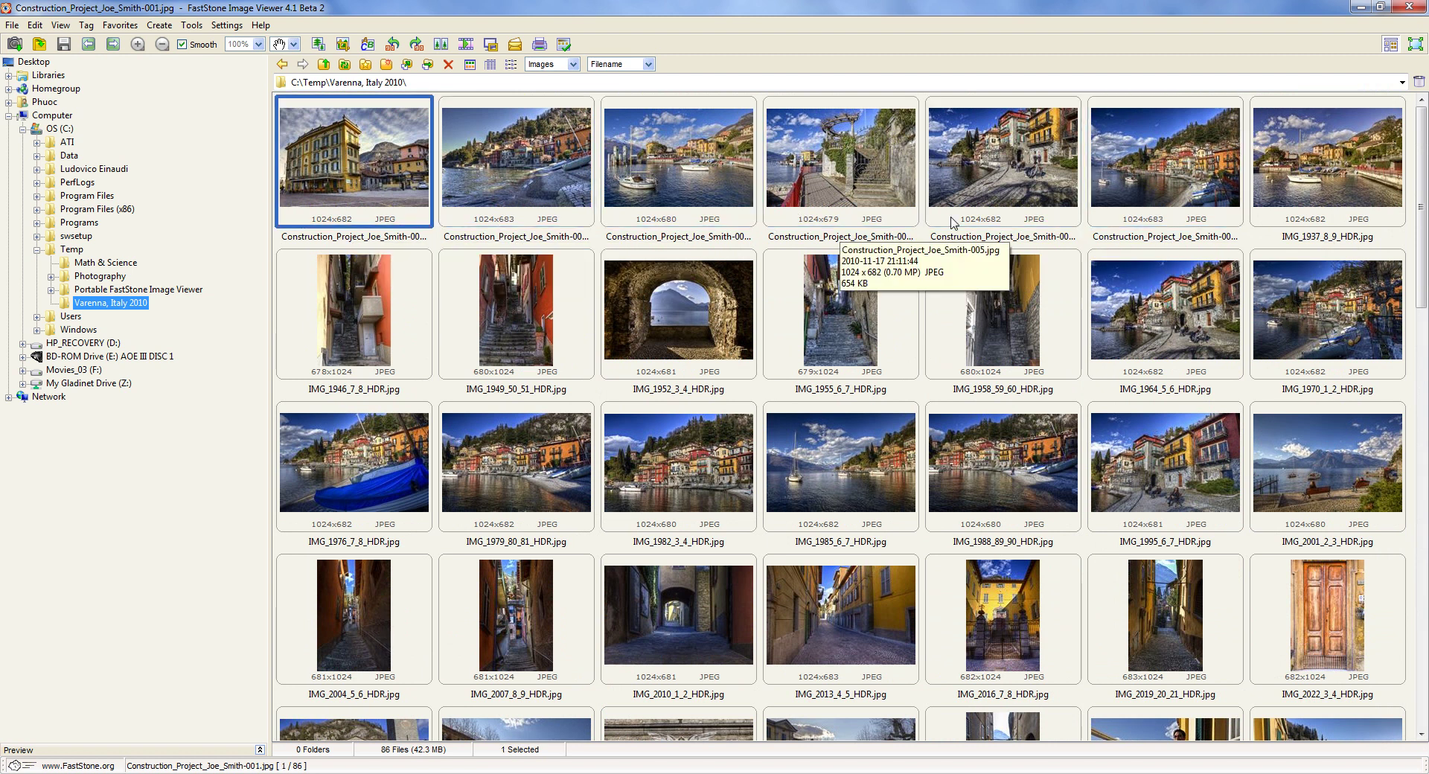
shift+click(1141, 179)
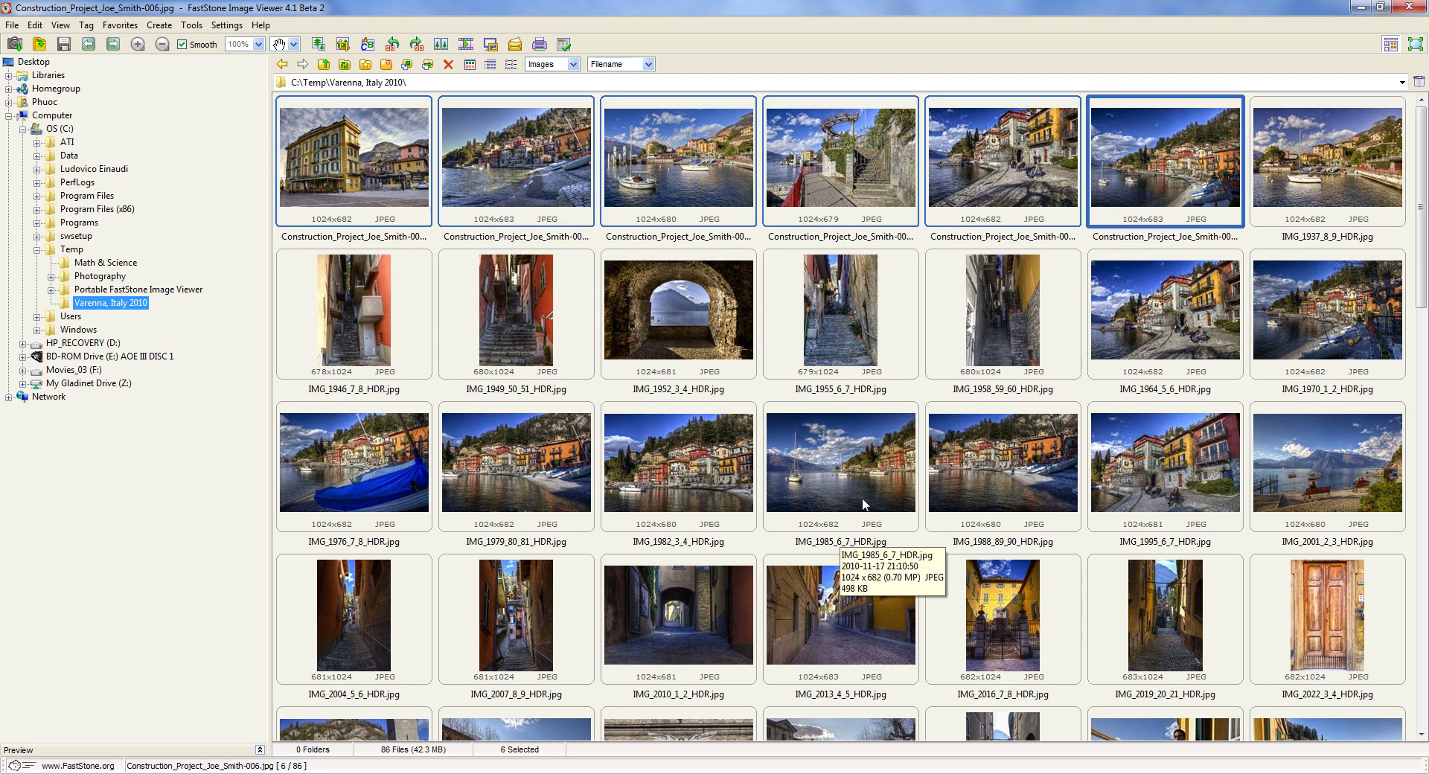
Step: Select the non-adjacent photos IMG_1949_50_51_HDR, IMG_1985_6_7_HDR, IMG_1958_59_60_HDR, IMG_1964_5_6_HDR and IMG_2019_20_21_HDR together
click(527, 354)
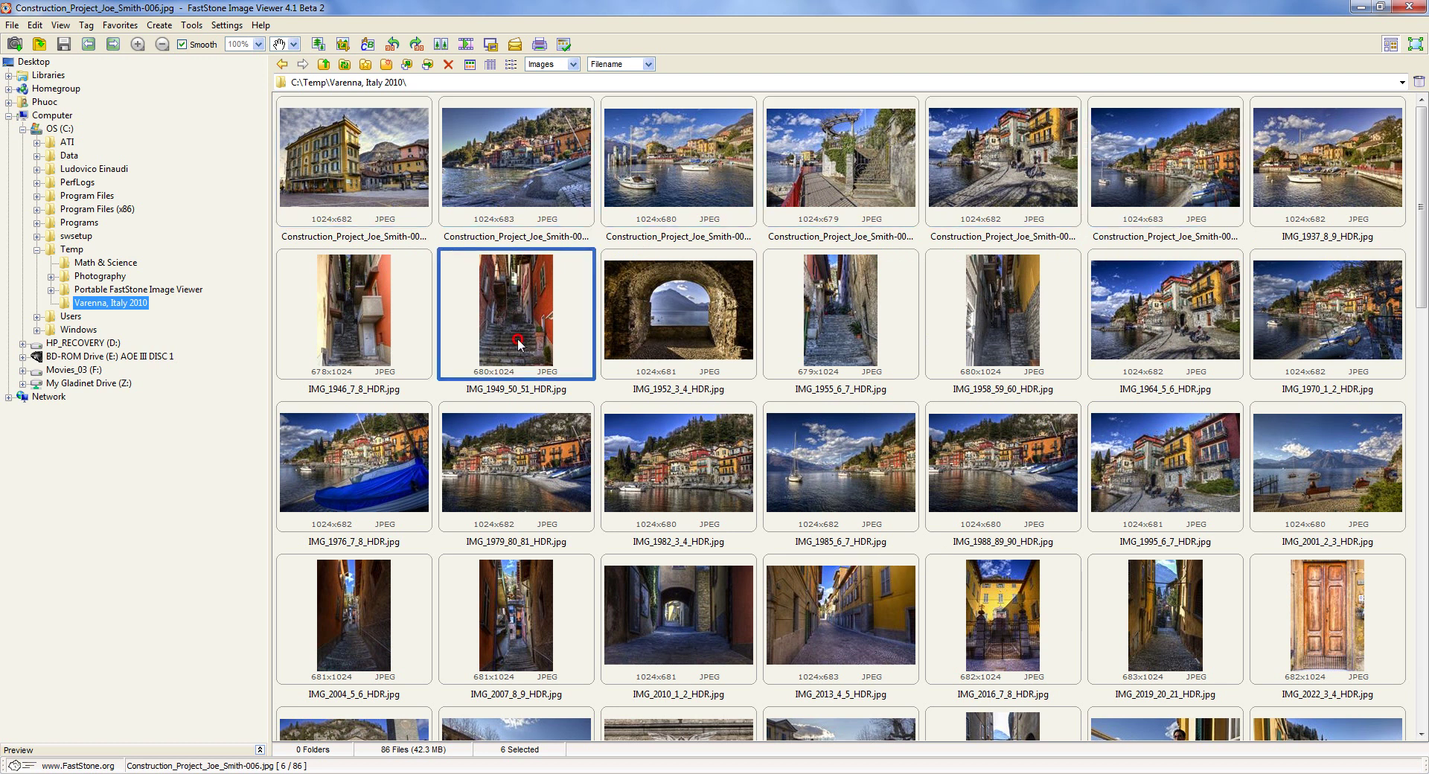
ctrl+click(845, 480)
ctrl+click(1022, 310)
ctrl+click(1176, 331)
ctrl+click(1159, 637)
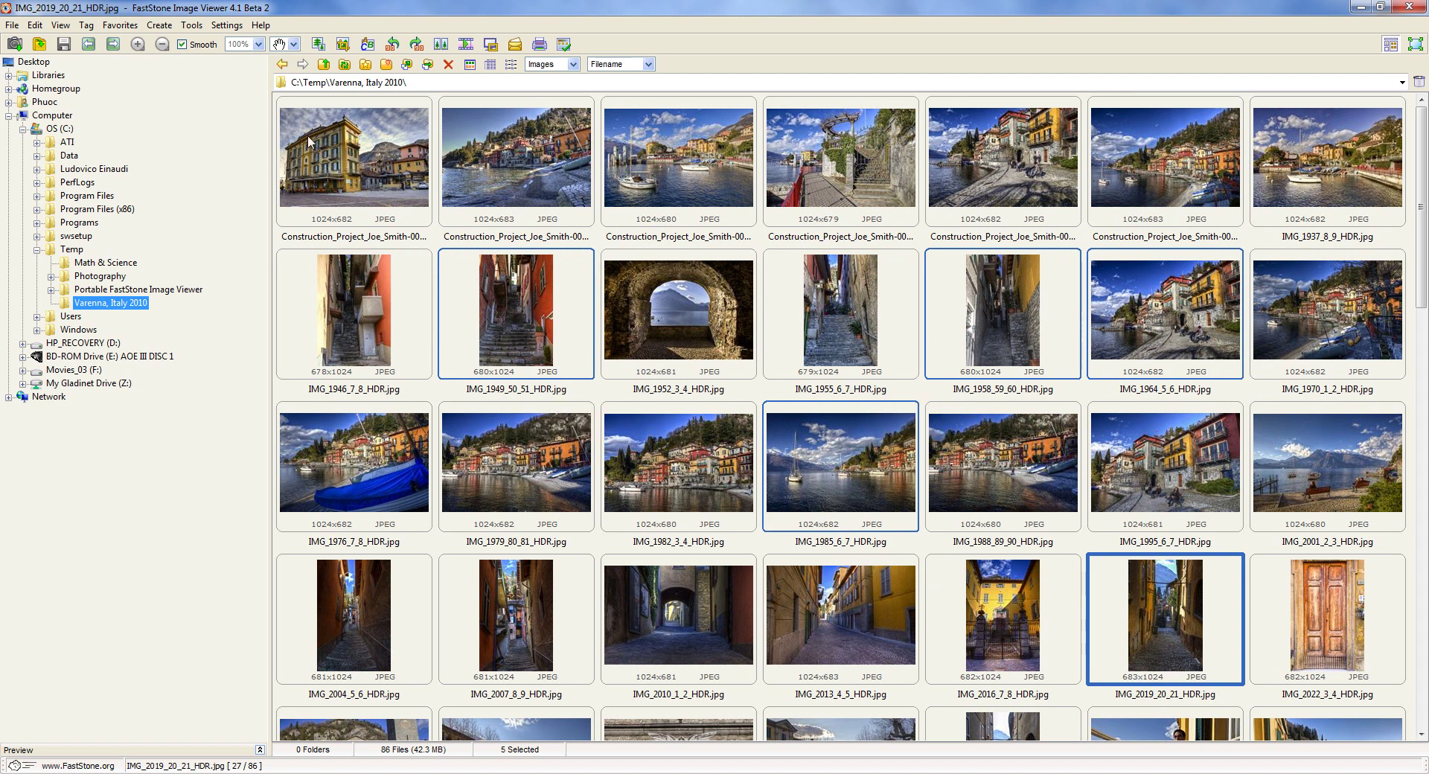
Step: Select the six Construction_Project photos, numbered 001 to 006, and open Batch Rename for them
click(341, 187)
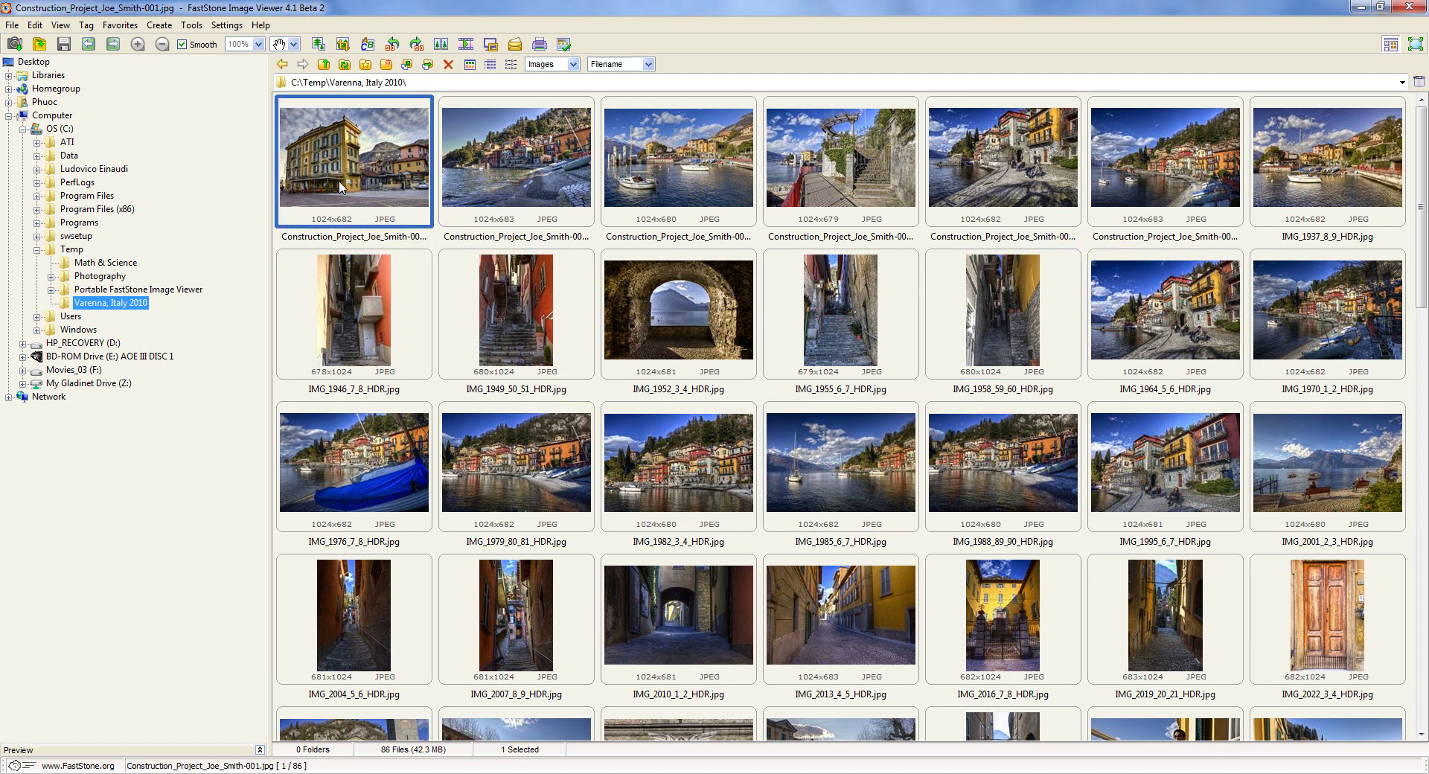
shift+click(1158, 175)
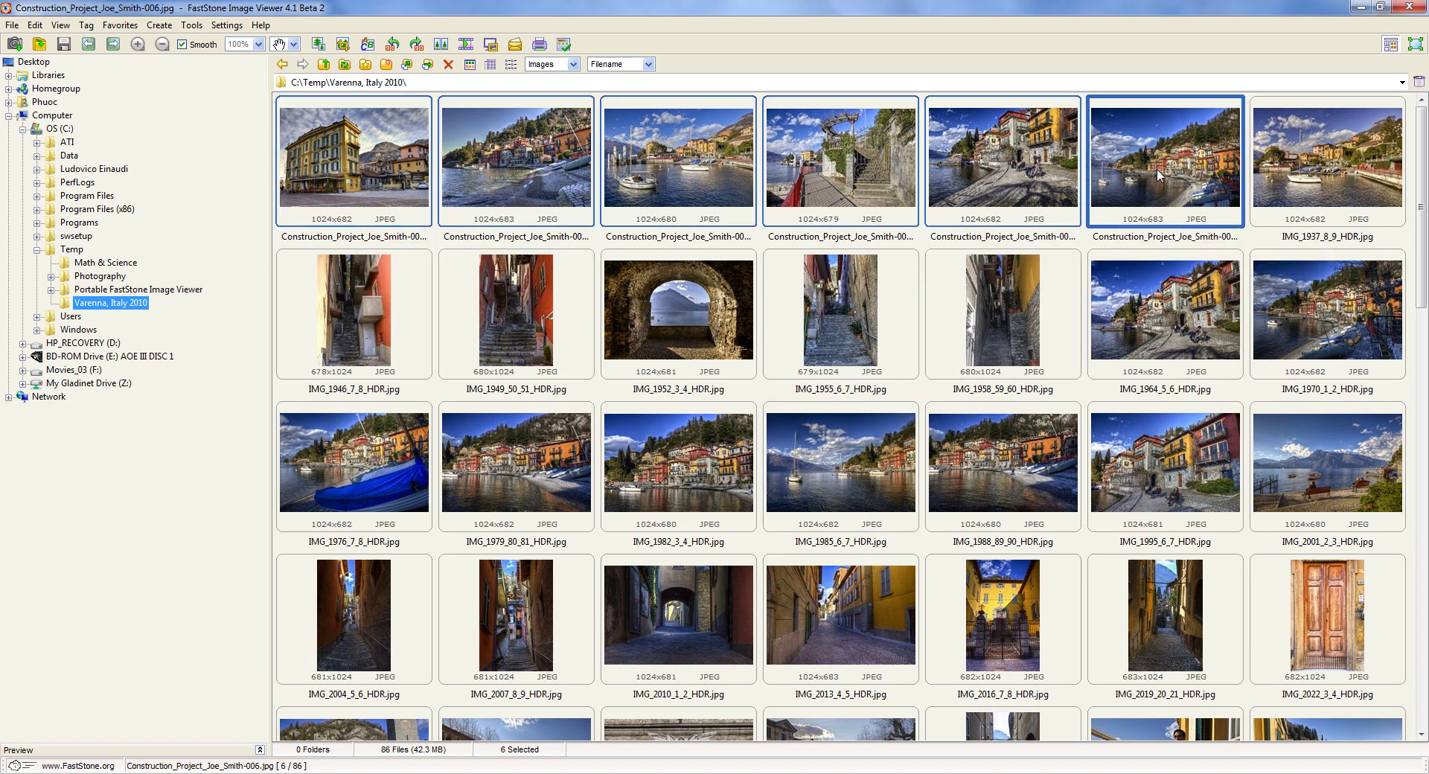
right_click(707, 165)
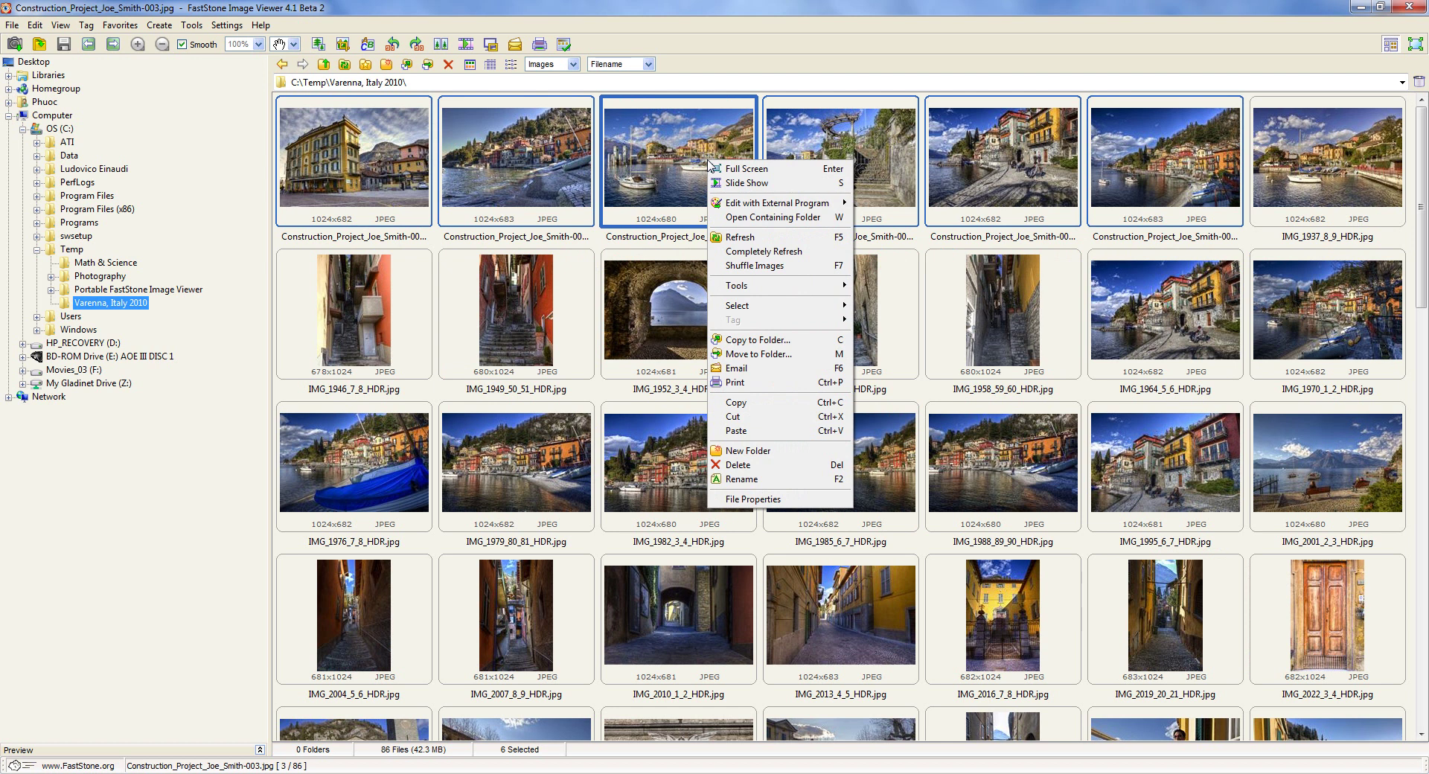
mouse_move(789, 289)
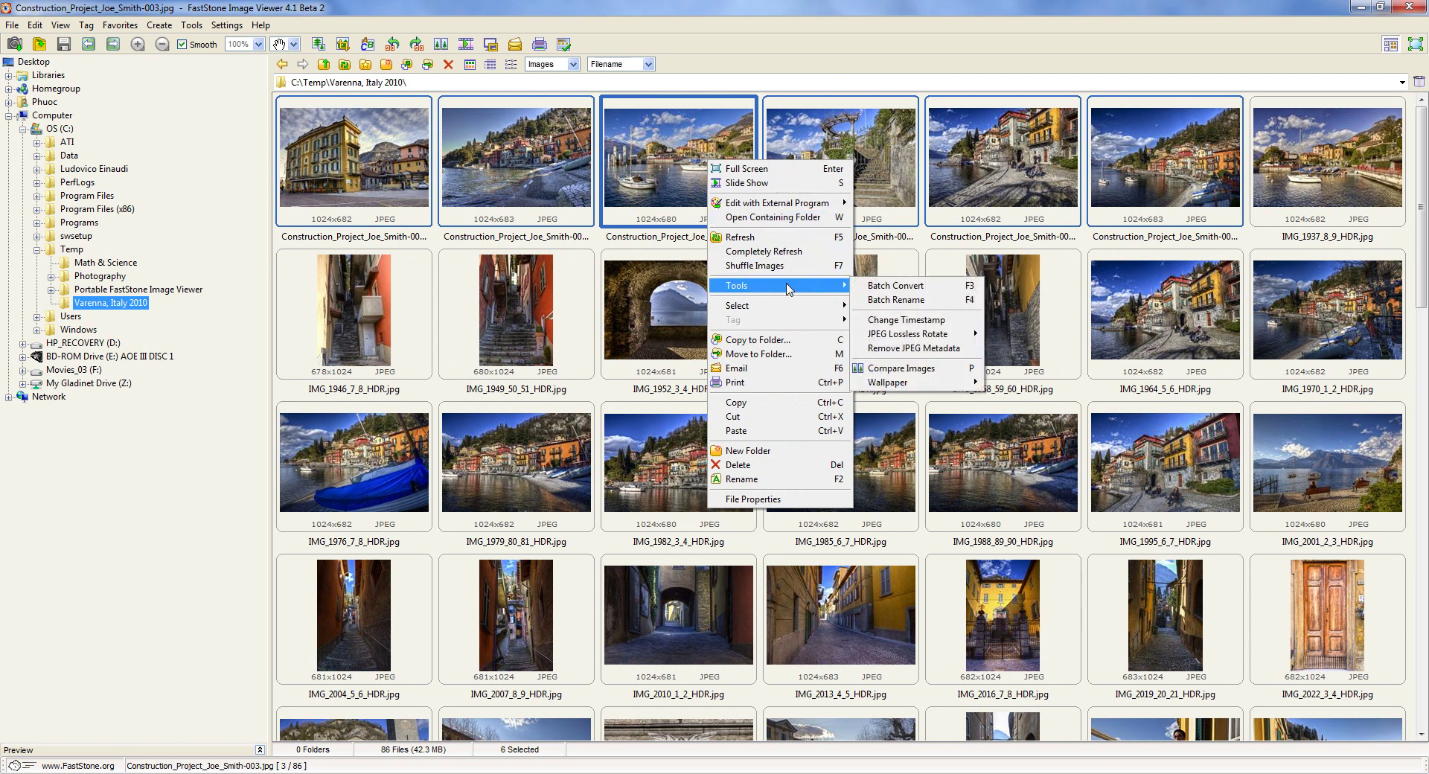
click(903, 301)
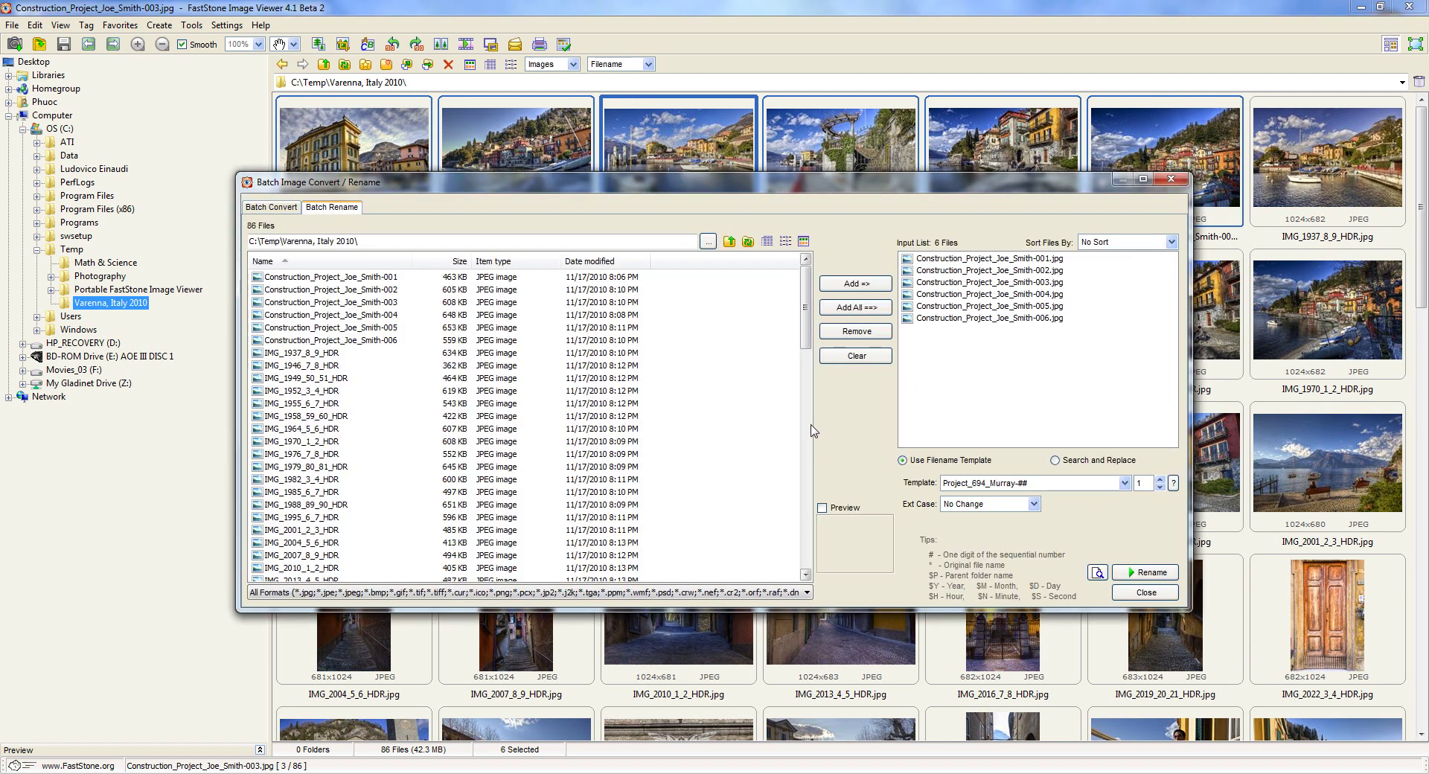
Step: Set the filename template to "Project_" plus the client's full name, ending in a four-digit sequence placeholder "-####"
click(1046, 483)
double_click(1045, 483)
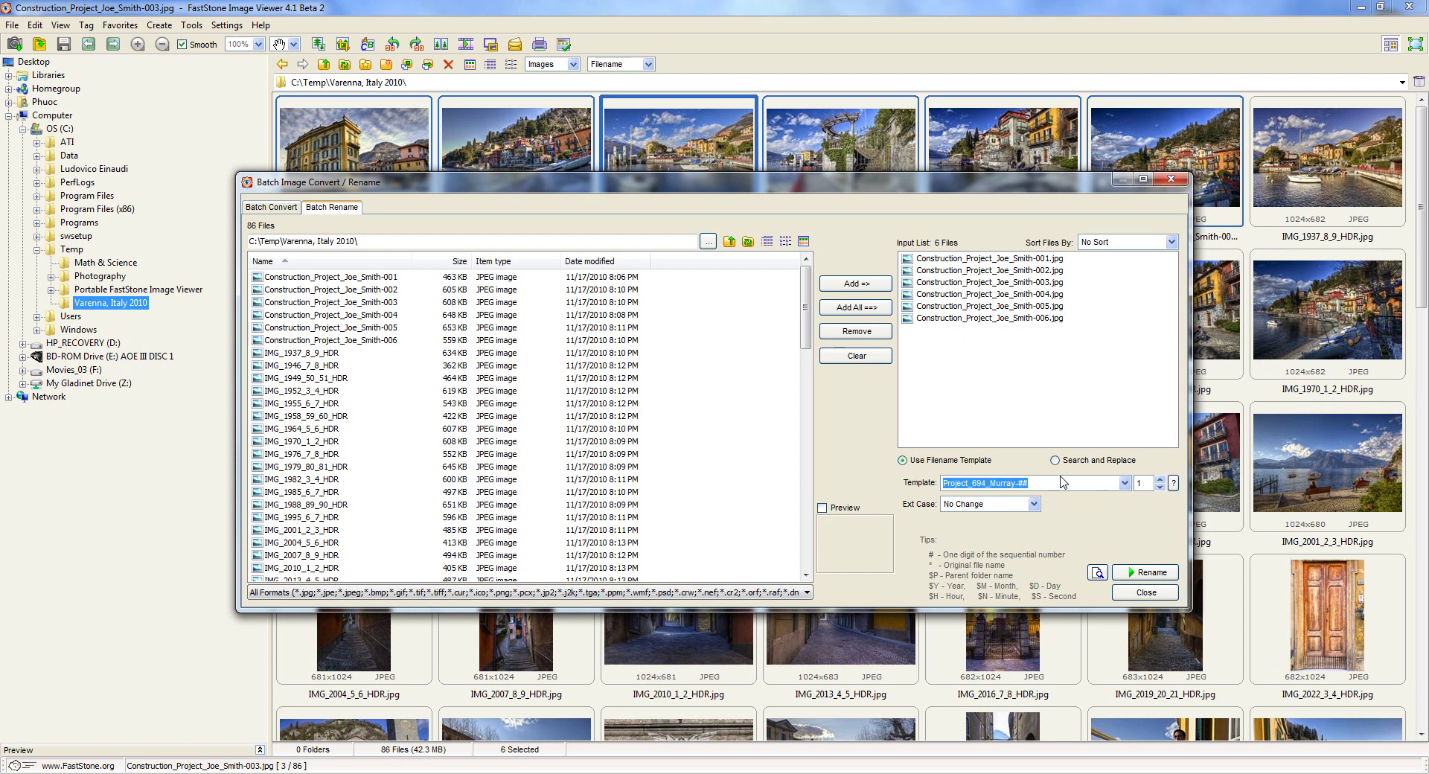
text(Project_Joe_Smith)
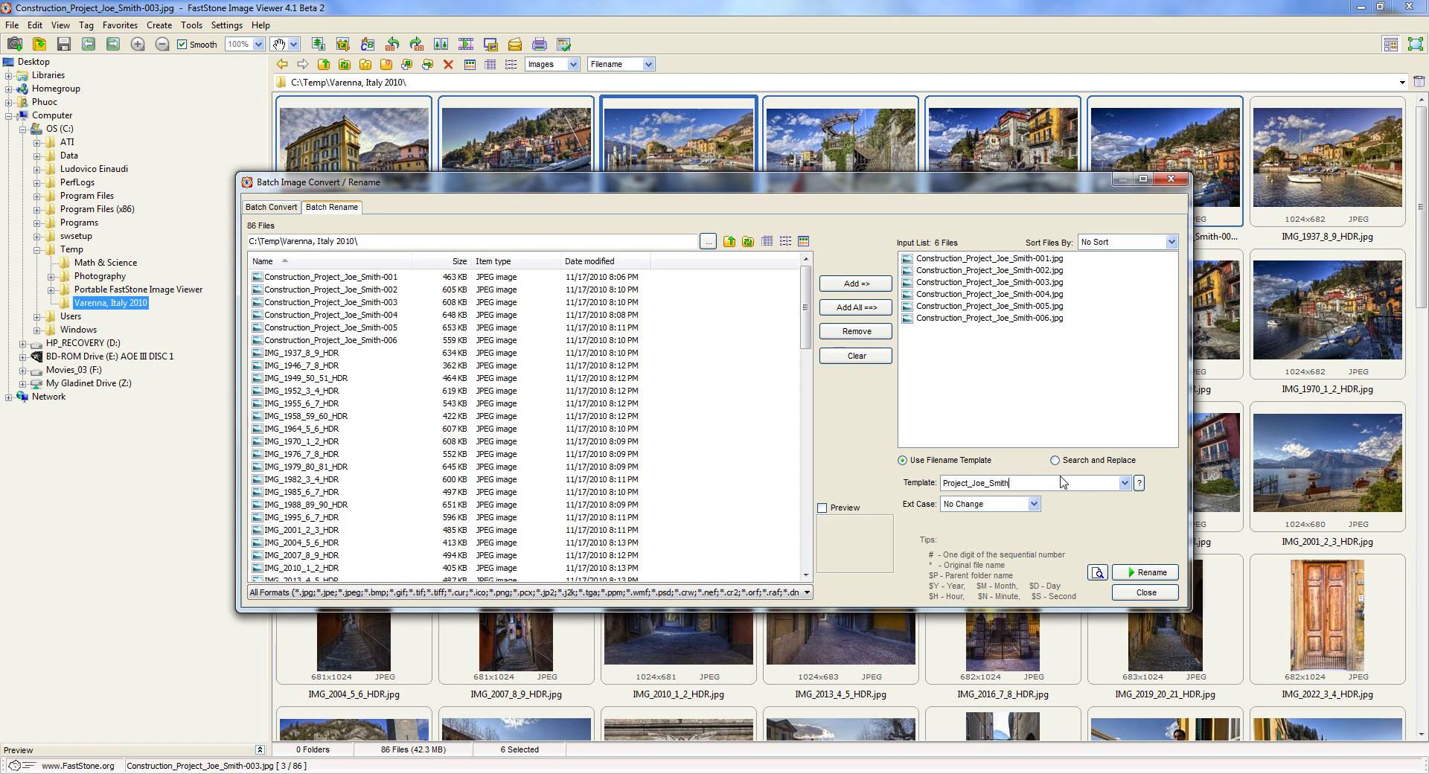
text(-####)
key(shift+Left)
key(shift+Left)
key(shift+Left)
key(shift+Left)
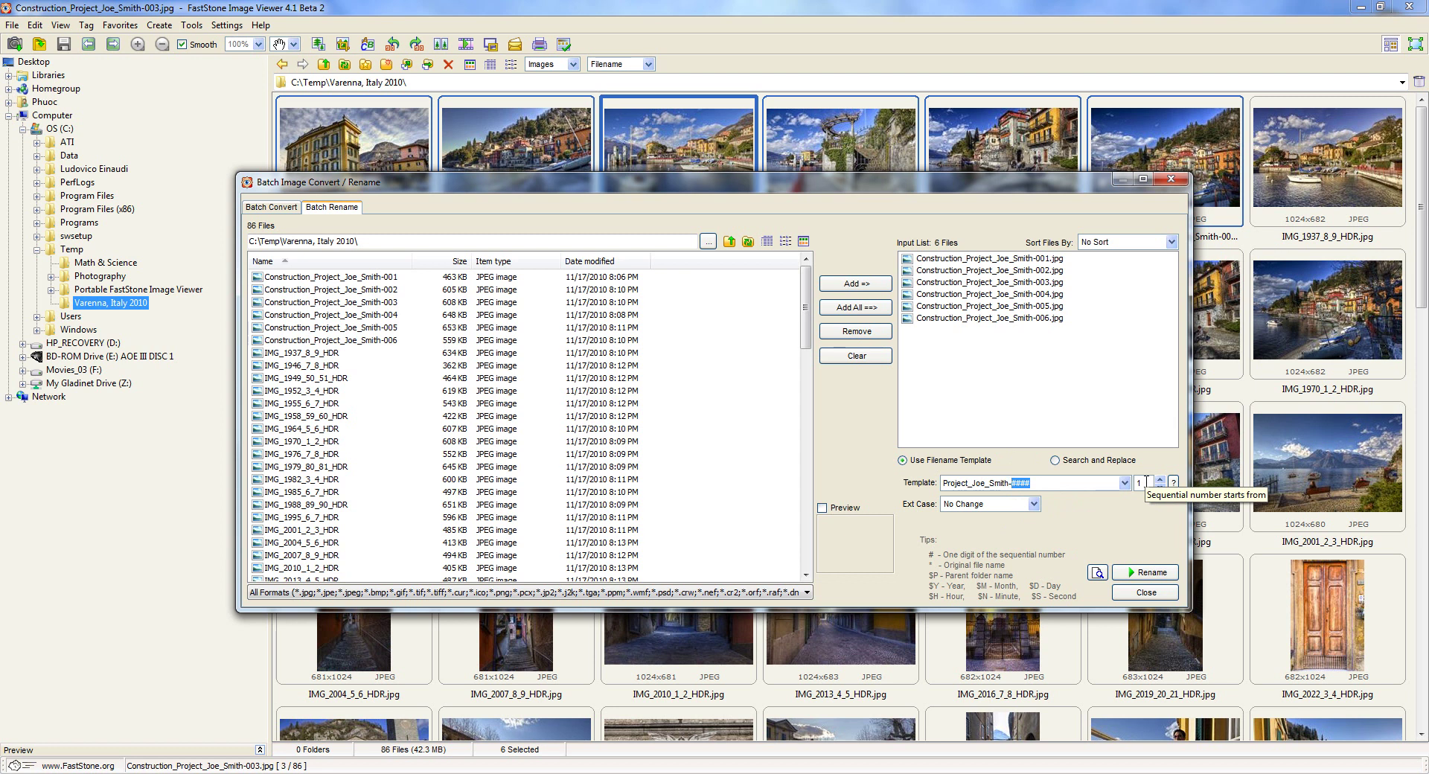
Step: Rename the six files in the input list and check the renamed photos at the end of the folder
click(1133, 574)
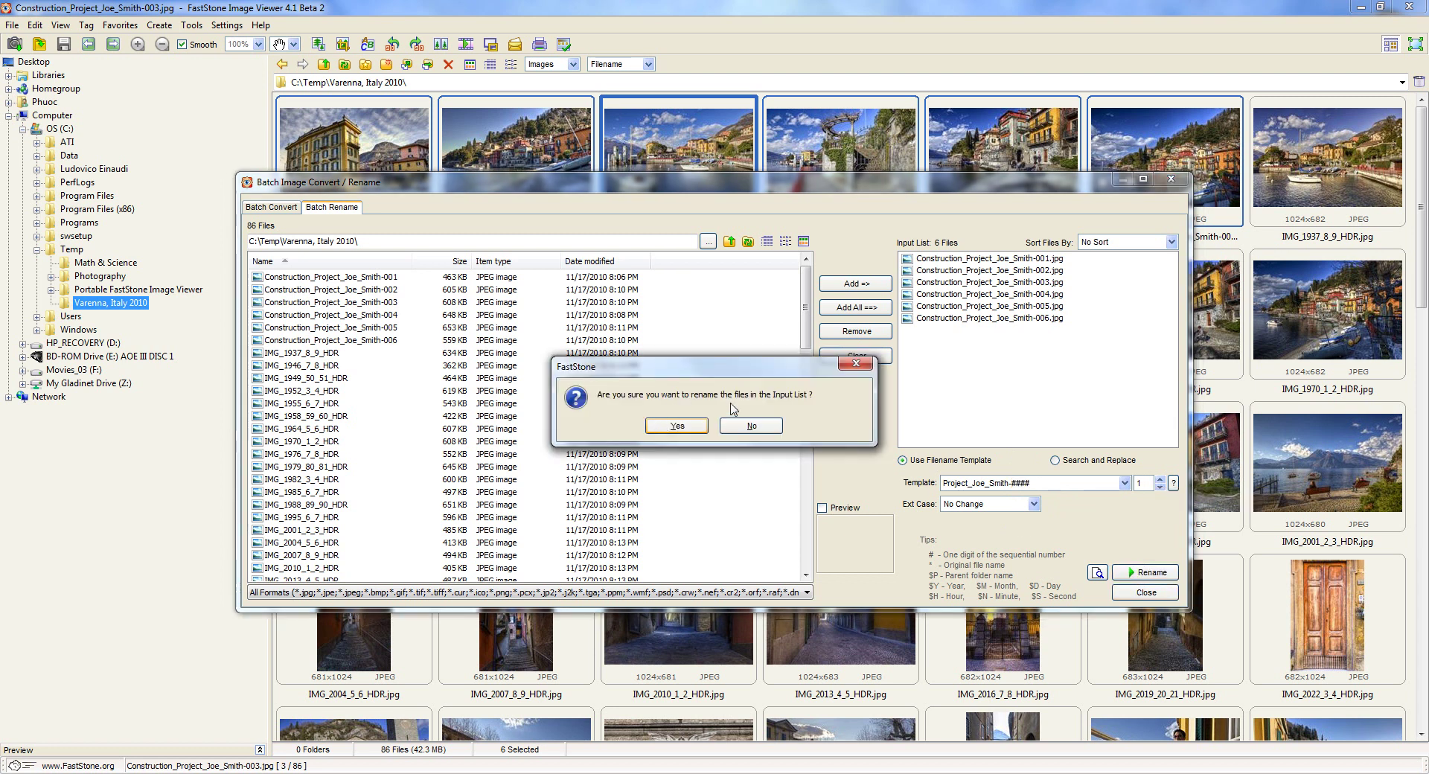
click(679, 426)
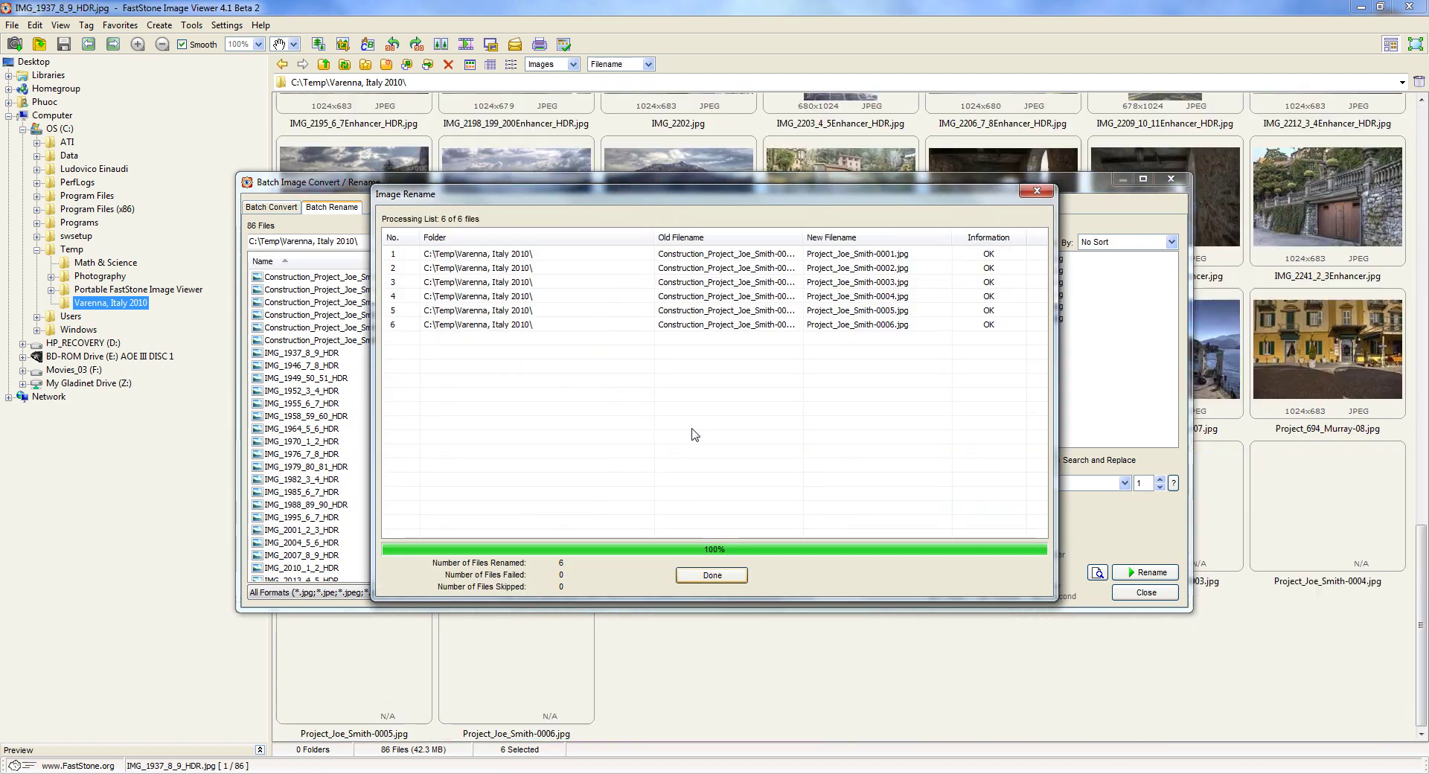
click(712, 577)
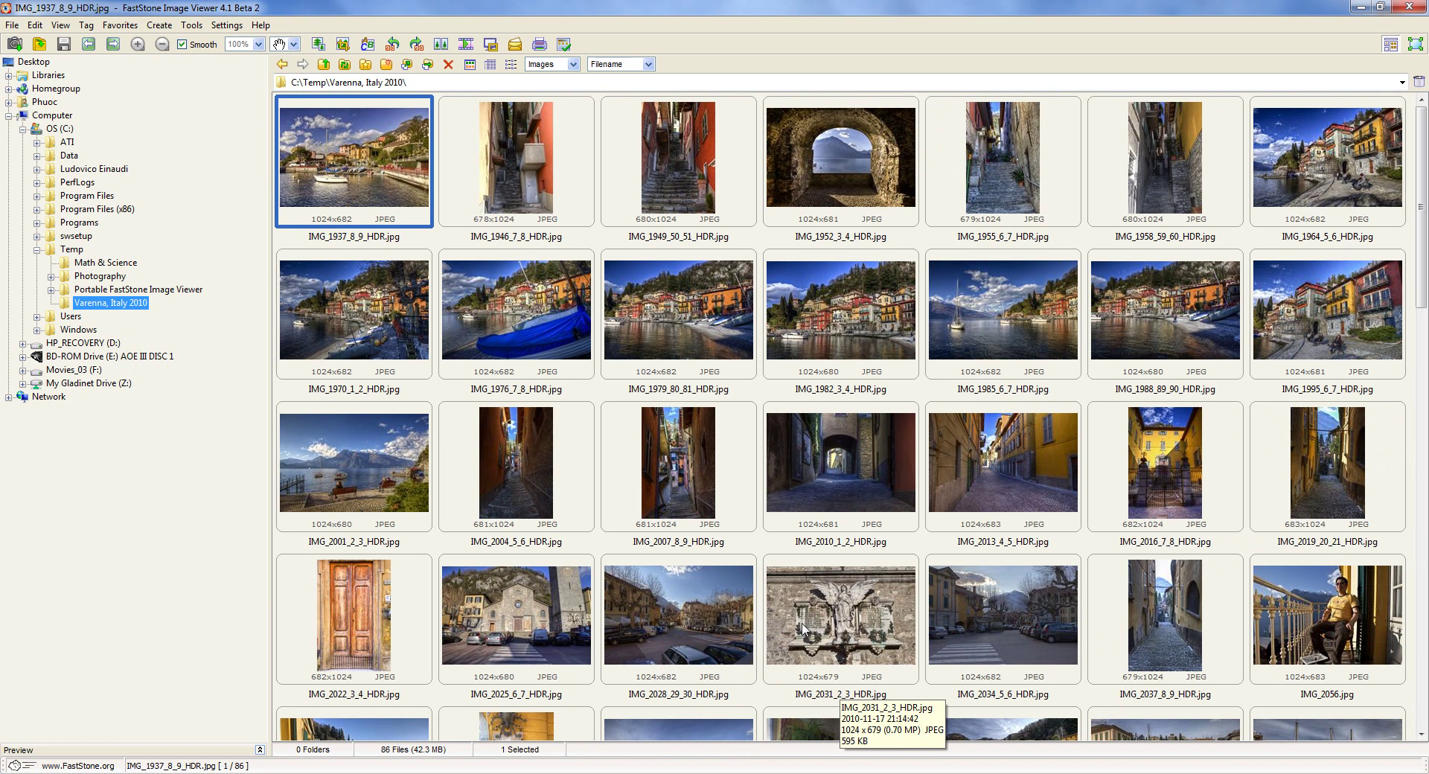
scroll(802, 628, down, 5)
scroll(803, 629, down, 5)
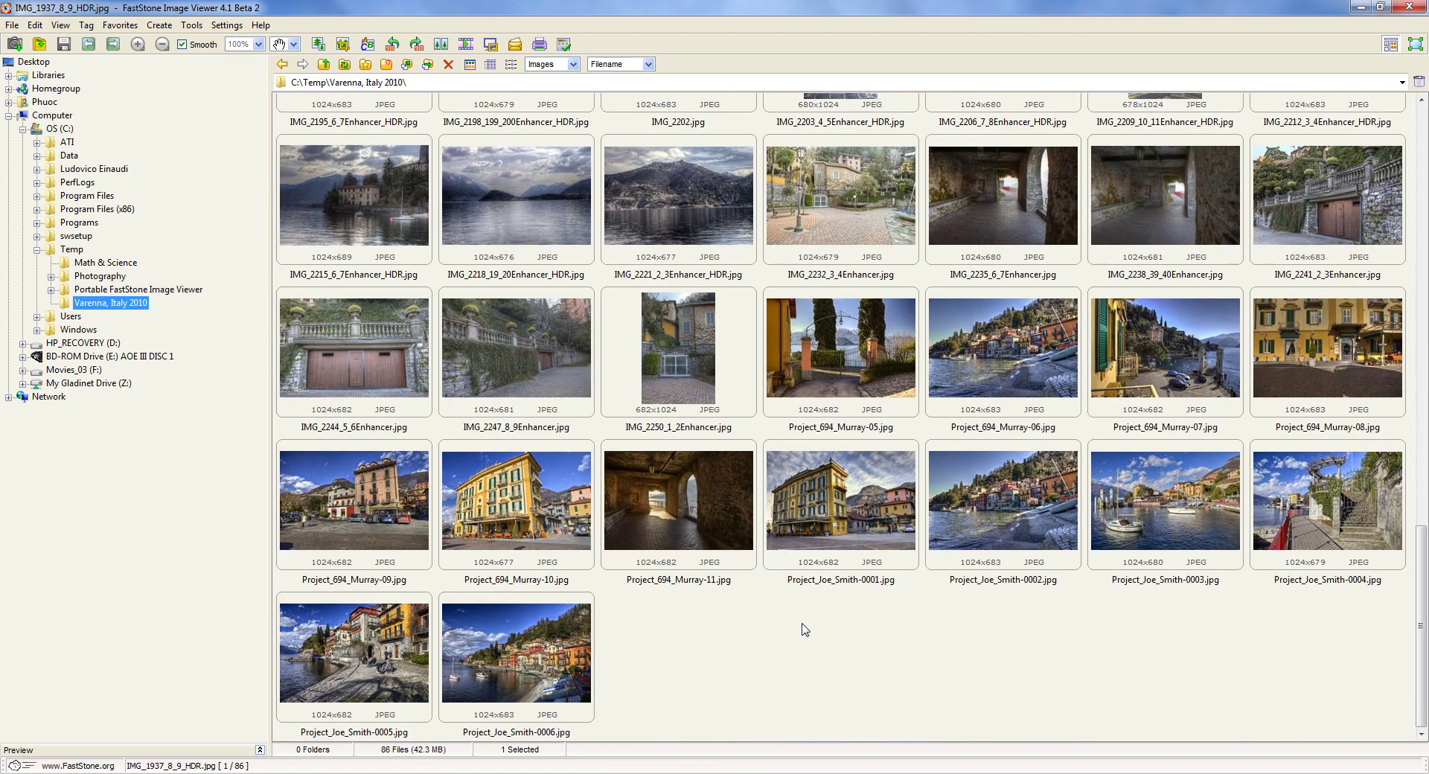
click(852, 564)
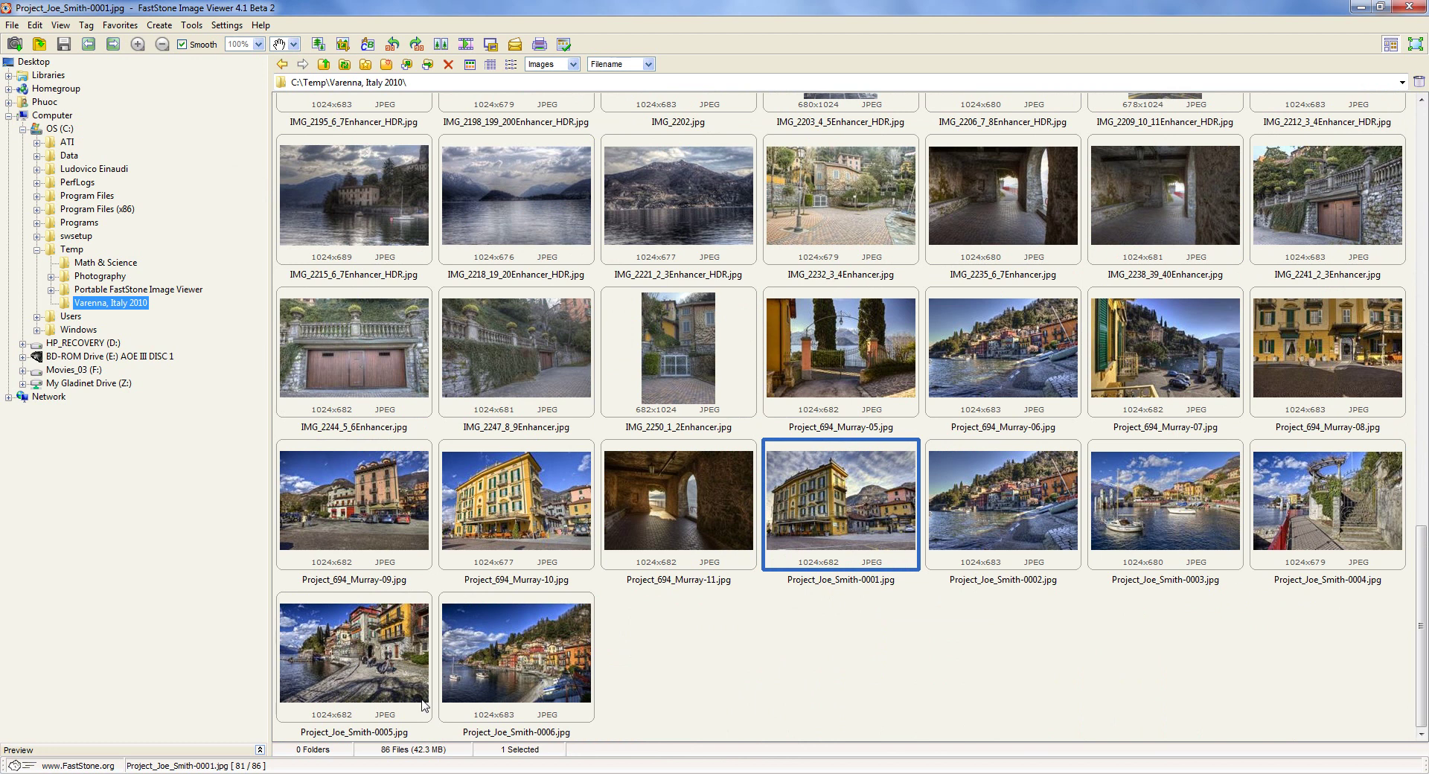
mouse_move(569, 703)
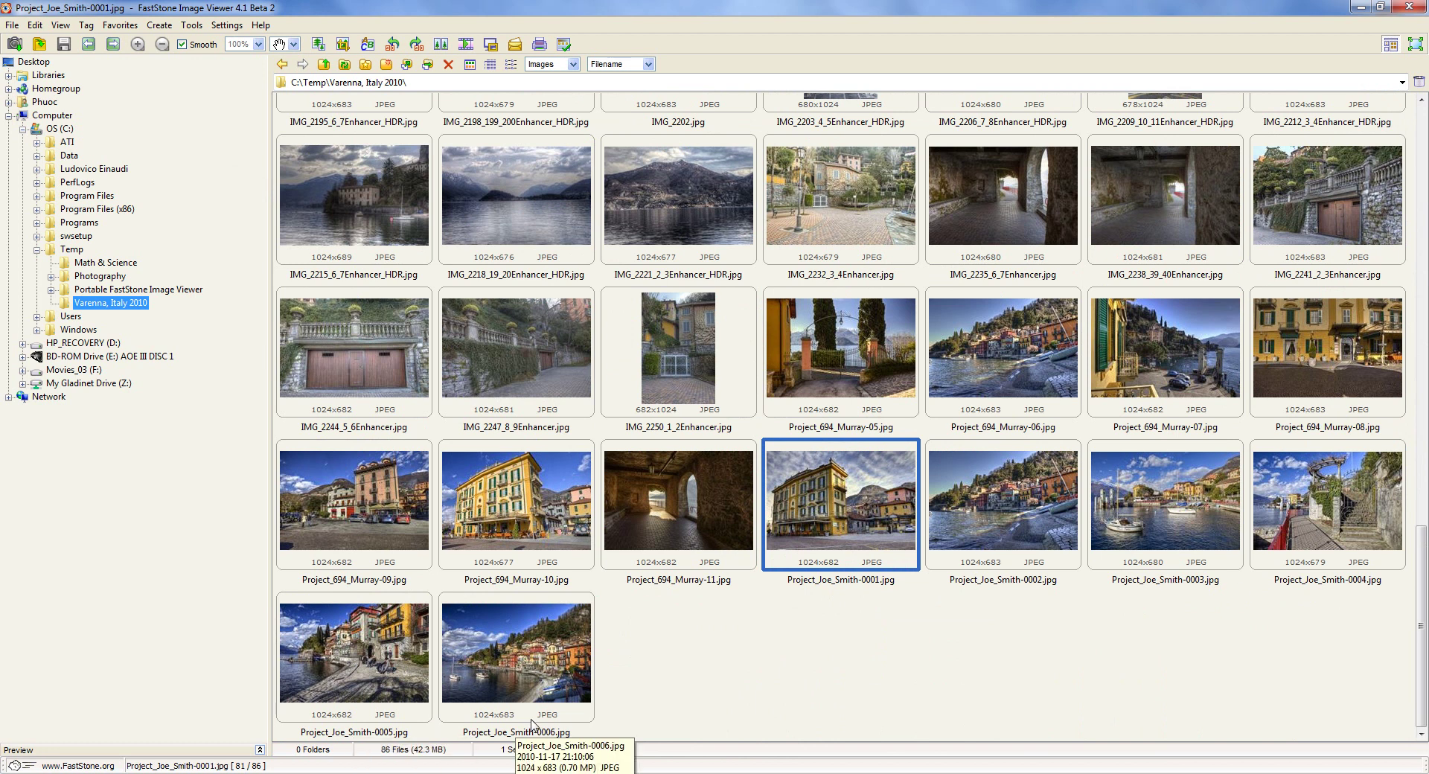
Step: Select the first five photos, IMG_1937_8_9_HDR through IMG_1955_6_7_HDR, and open Batch Rename for them
scroll(833, 677, up, 10)
click(380, 207)
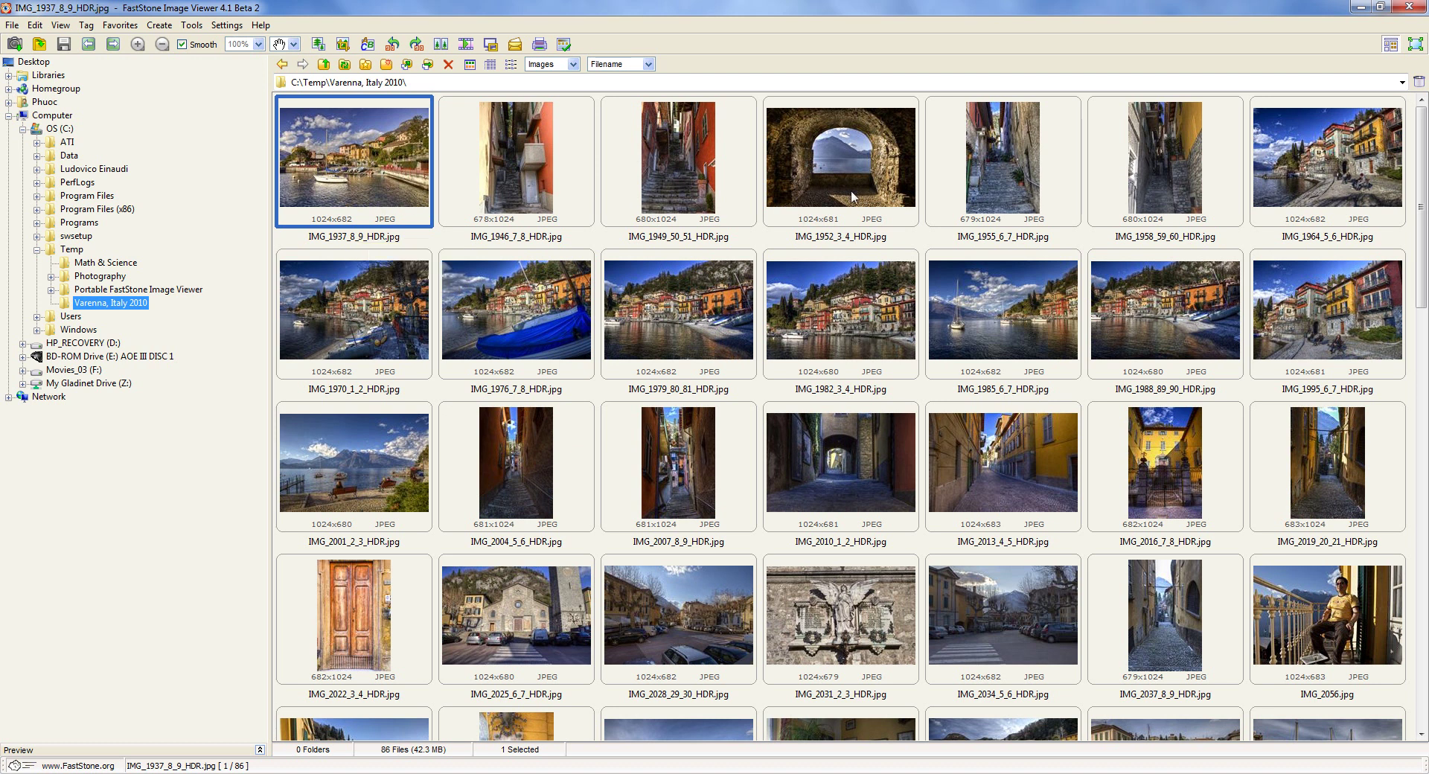
shift+click(1000, 201)
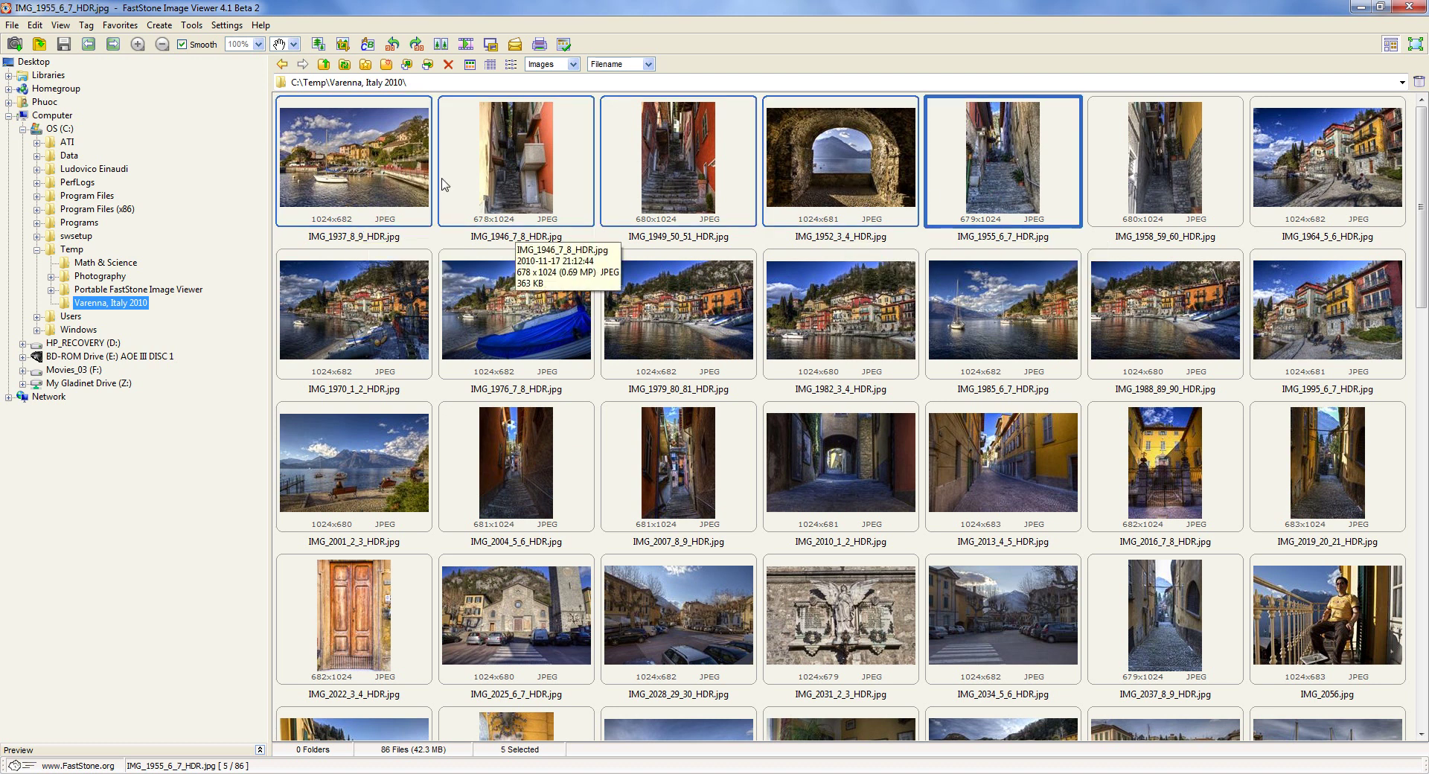
click(827, 154)
right_click(828, 153)
mouse_move(877, 282)
click(1024, 294)
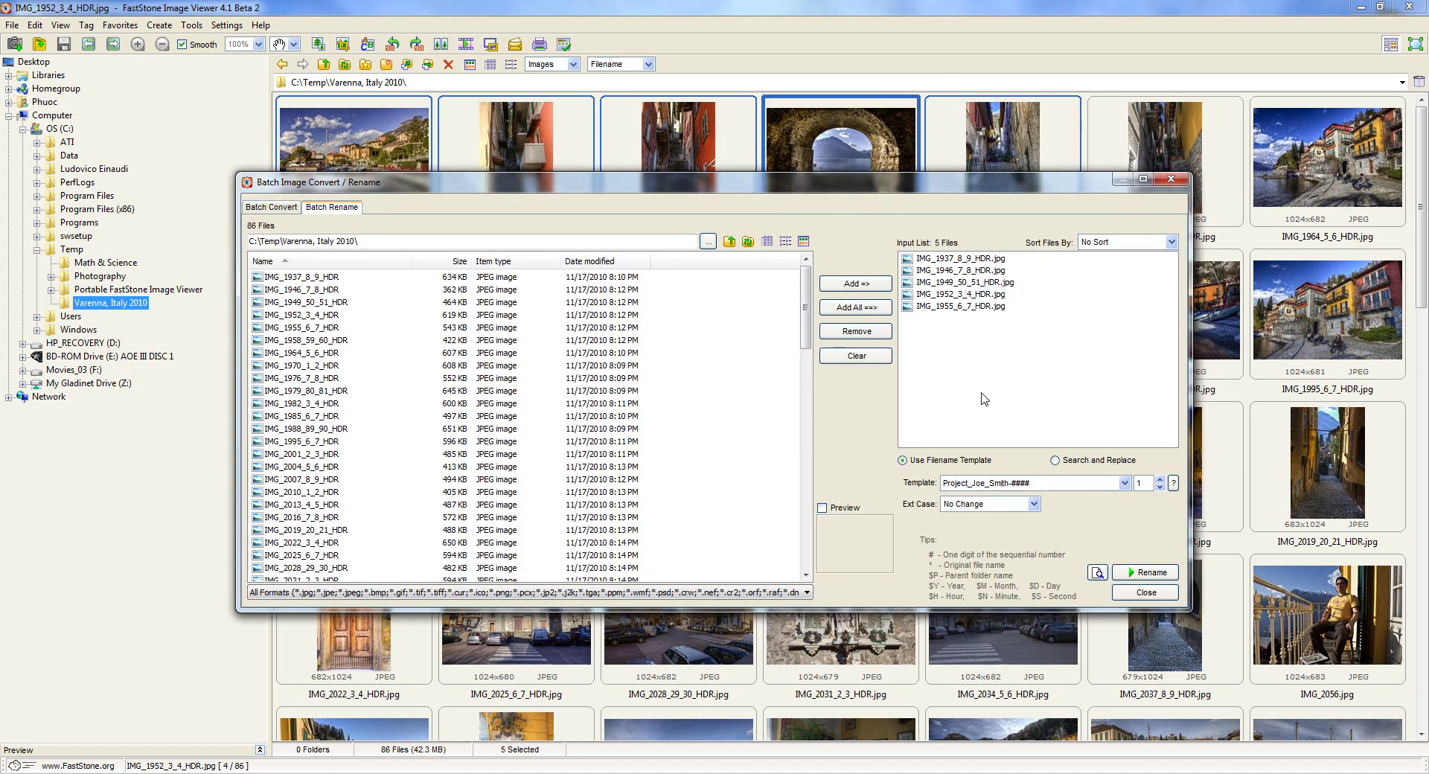
Step: Set the filename template to "Project_100_Main_Street-##" with numbering starting at 5
drag(972, 484, 1048, 484)
text(1)
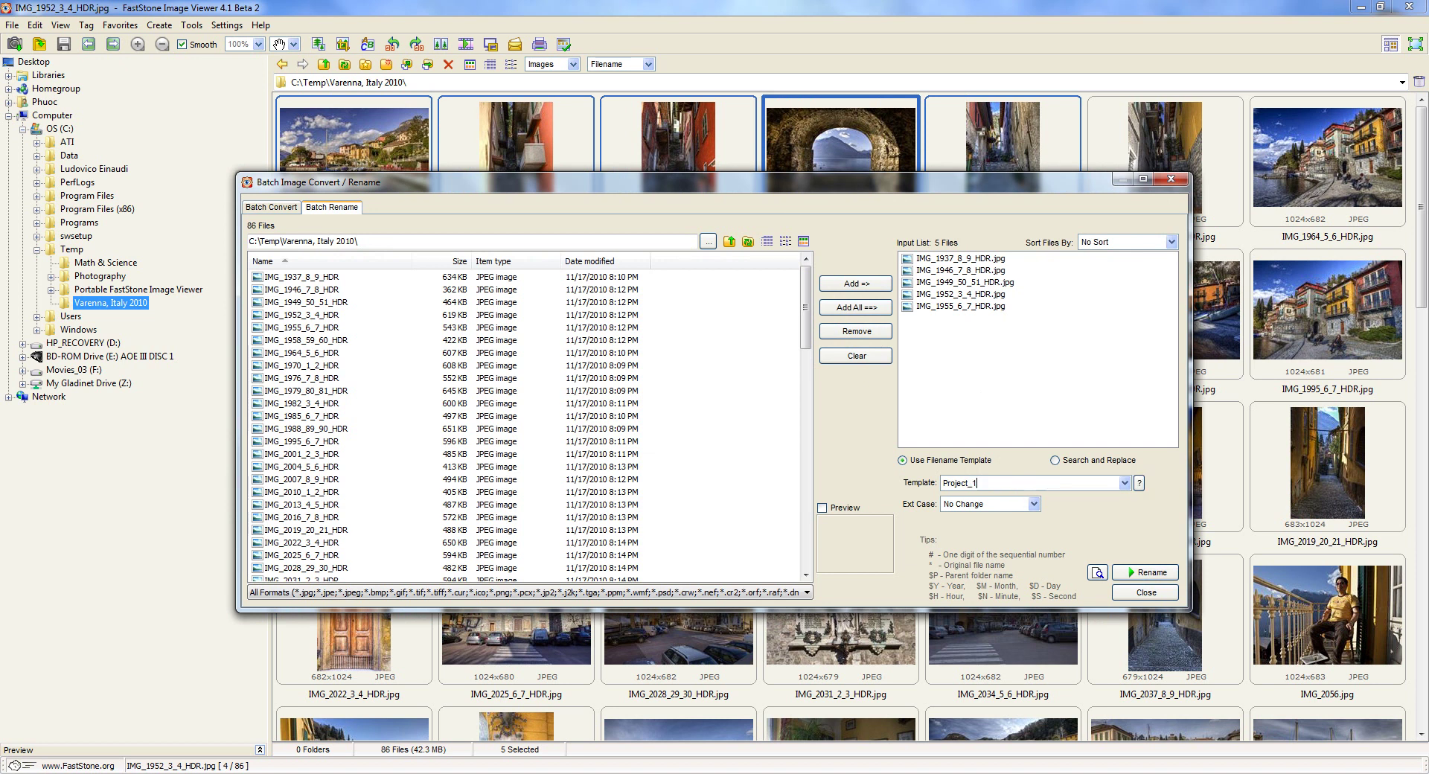
text(00_Main_Street-)
text(##)
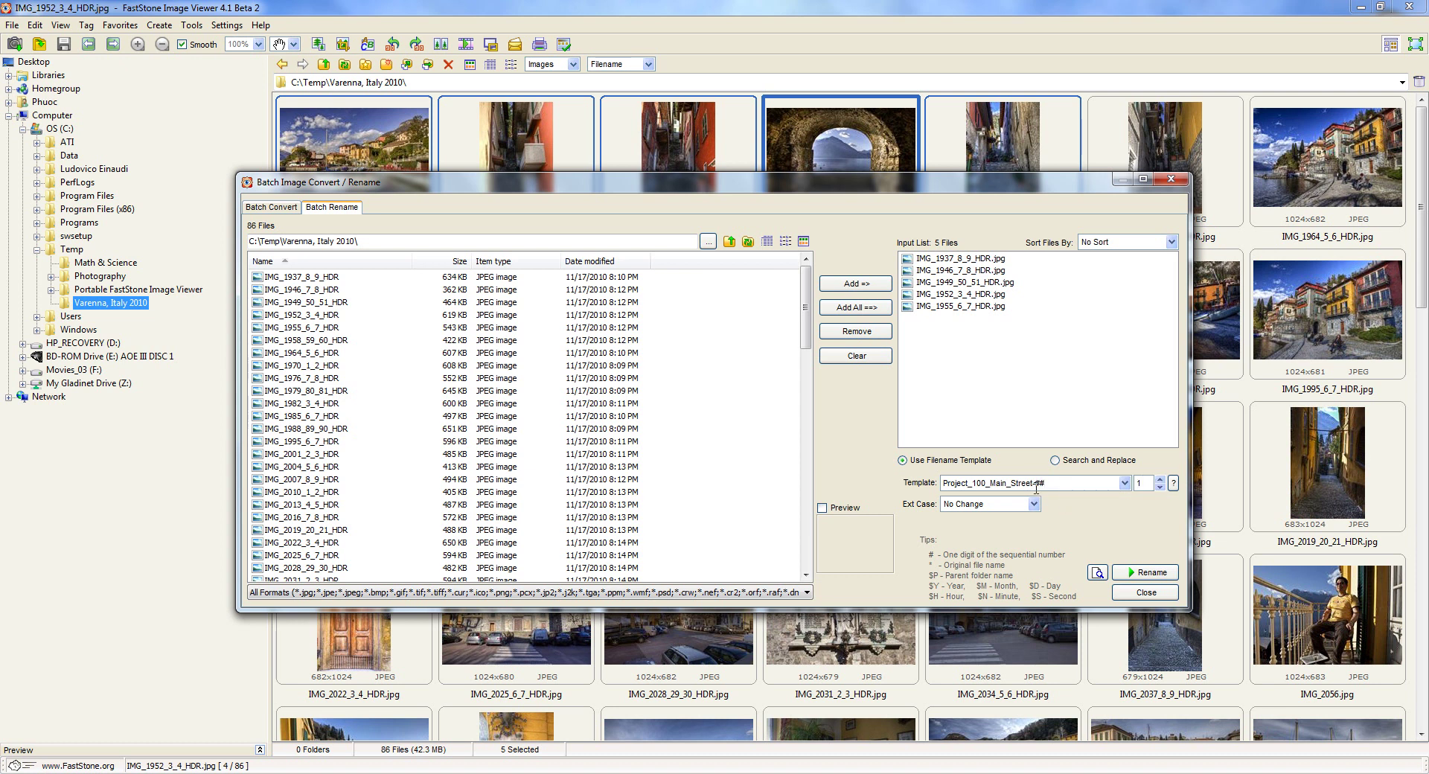
double_click(1150, 483)
text(5)
Step: Rename the five files in the input list and select the first renamed photo, Project_100_Main_Street-05
click(1165, 578)
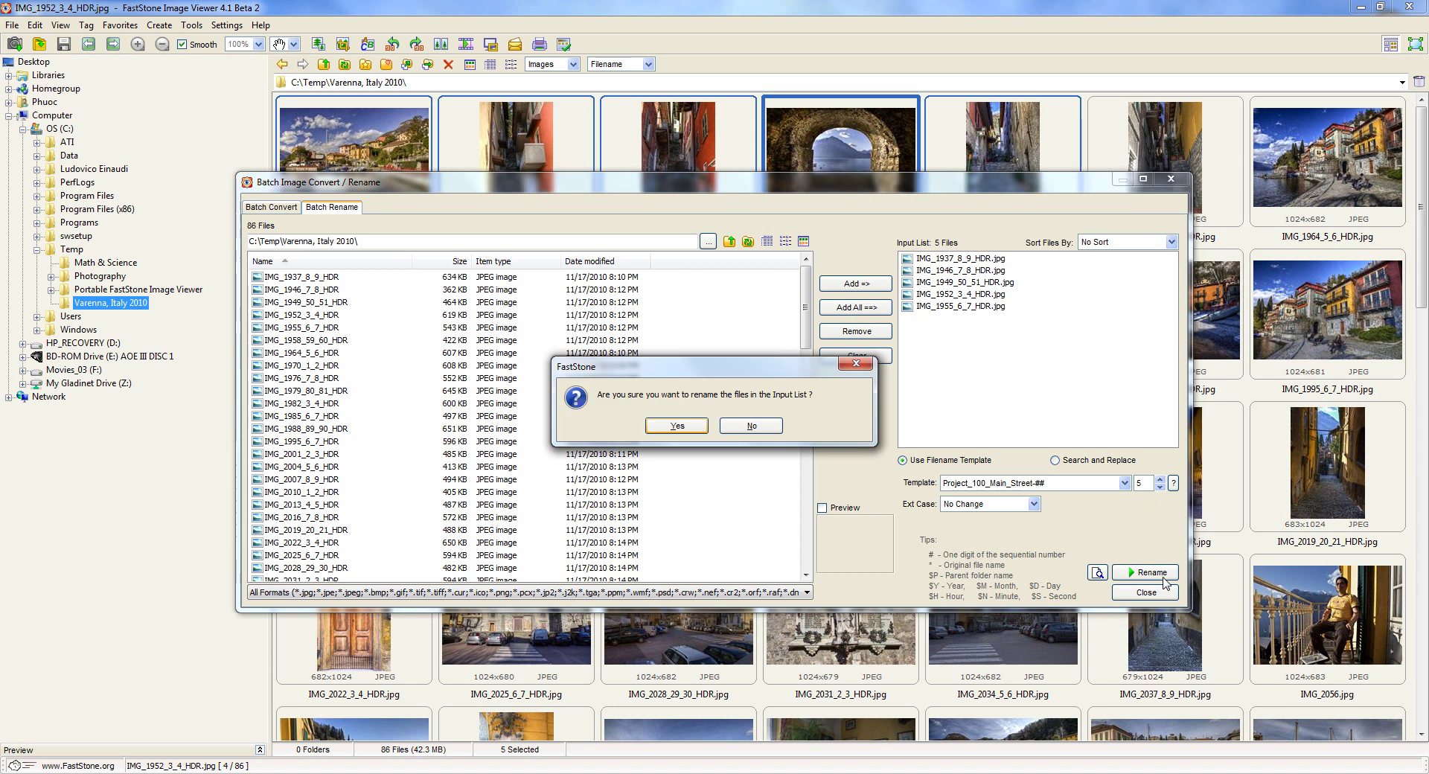
click(740, 447)
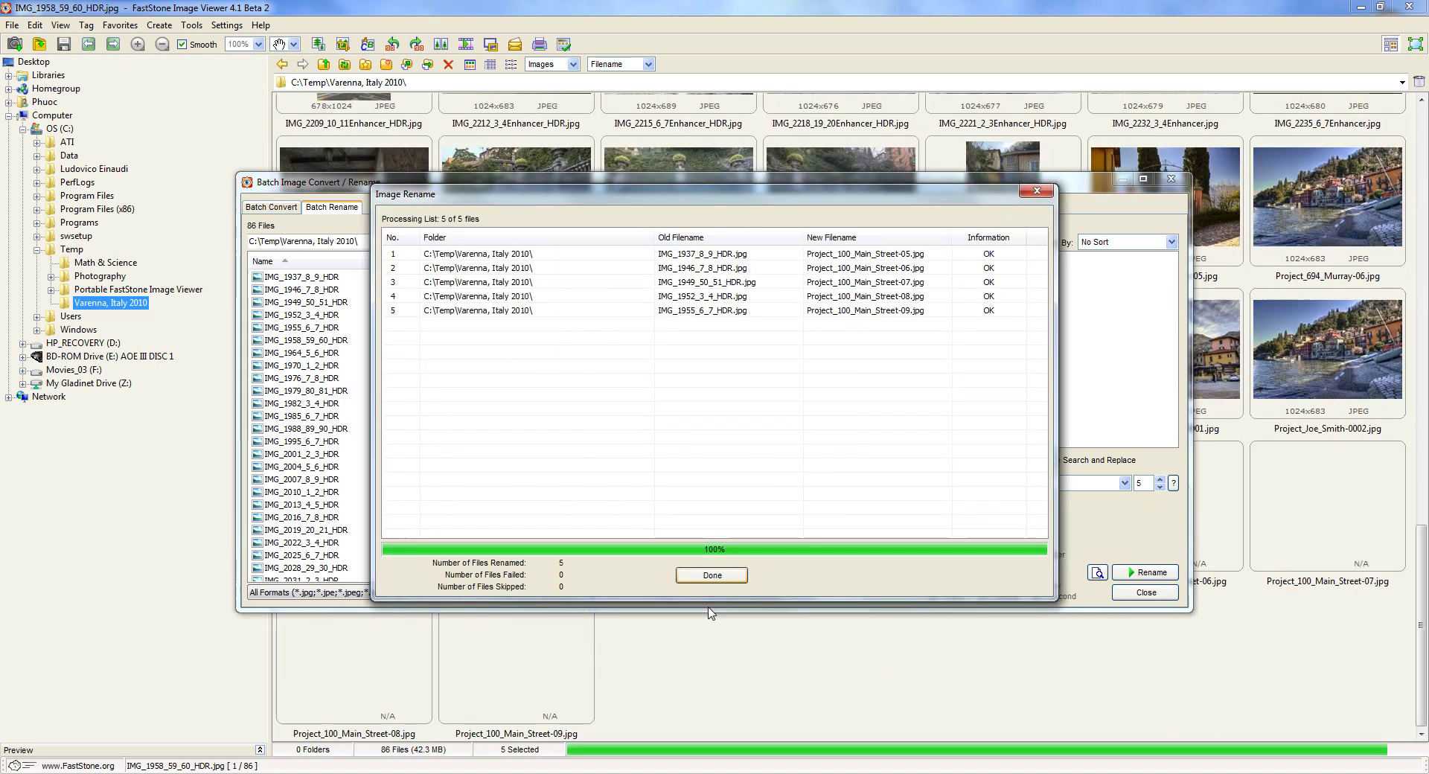
click(708, 577)
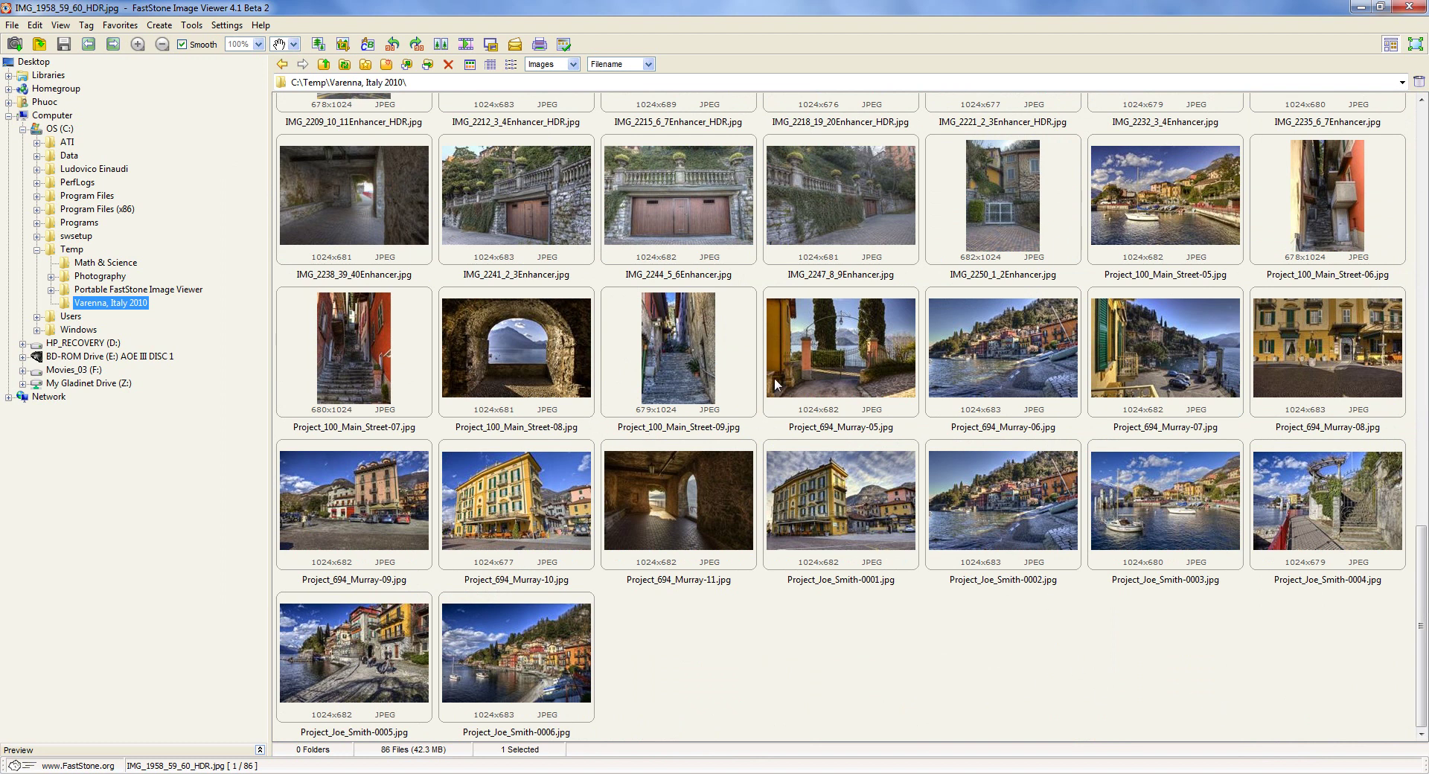
click(1154, 247)
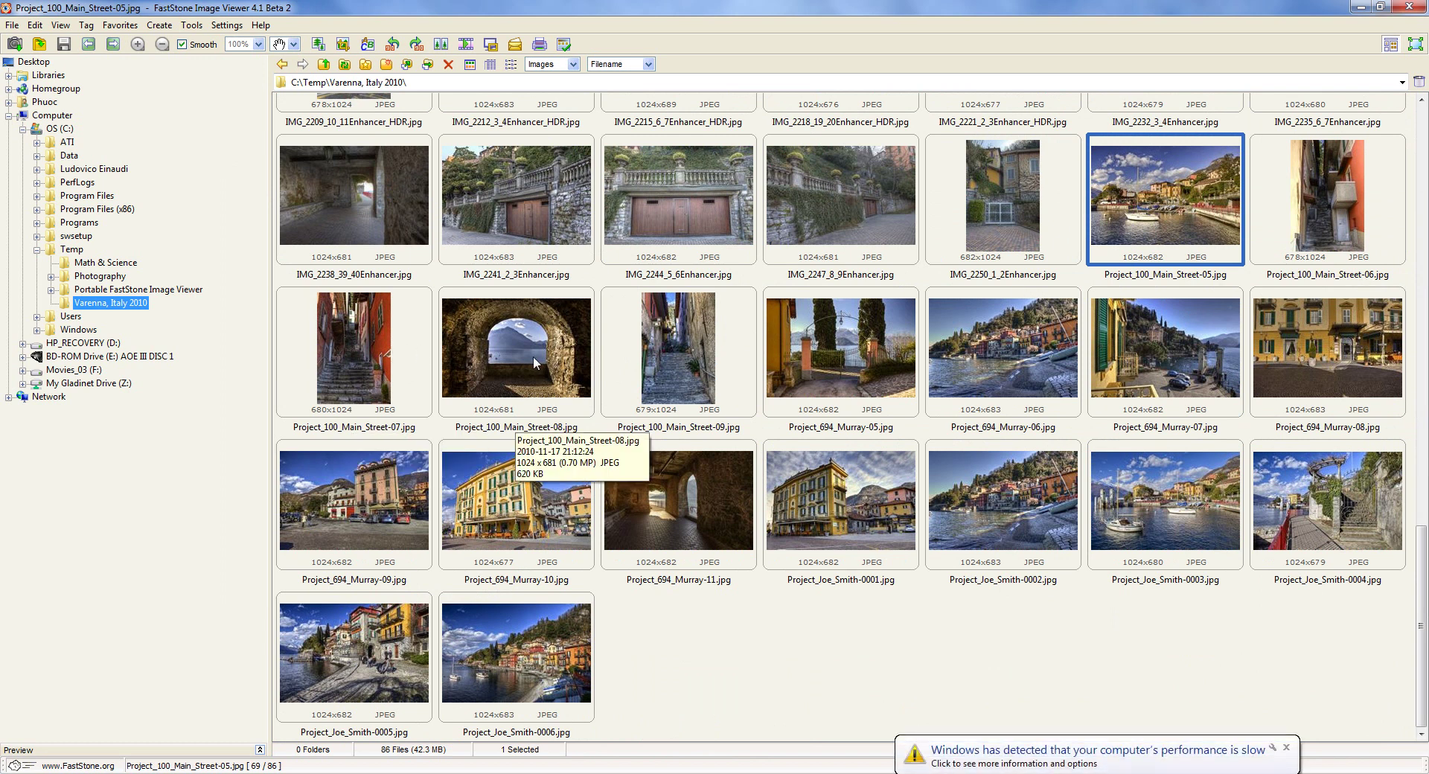
click(1287, 749)
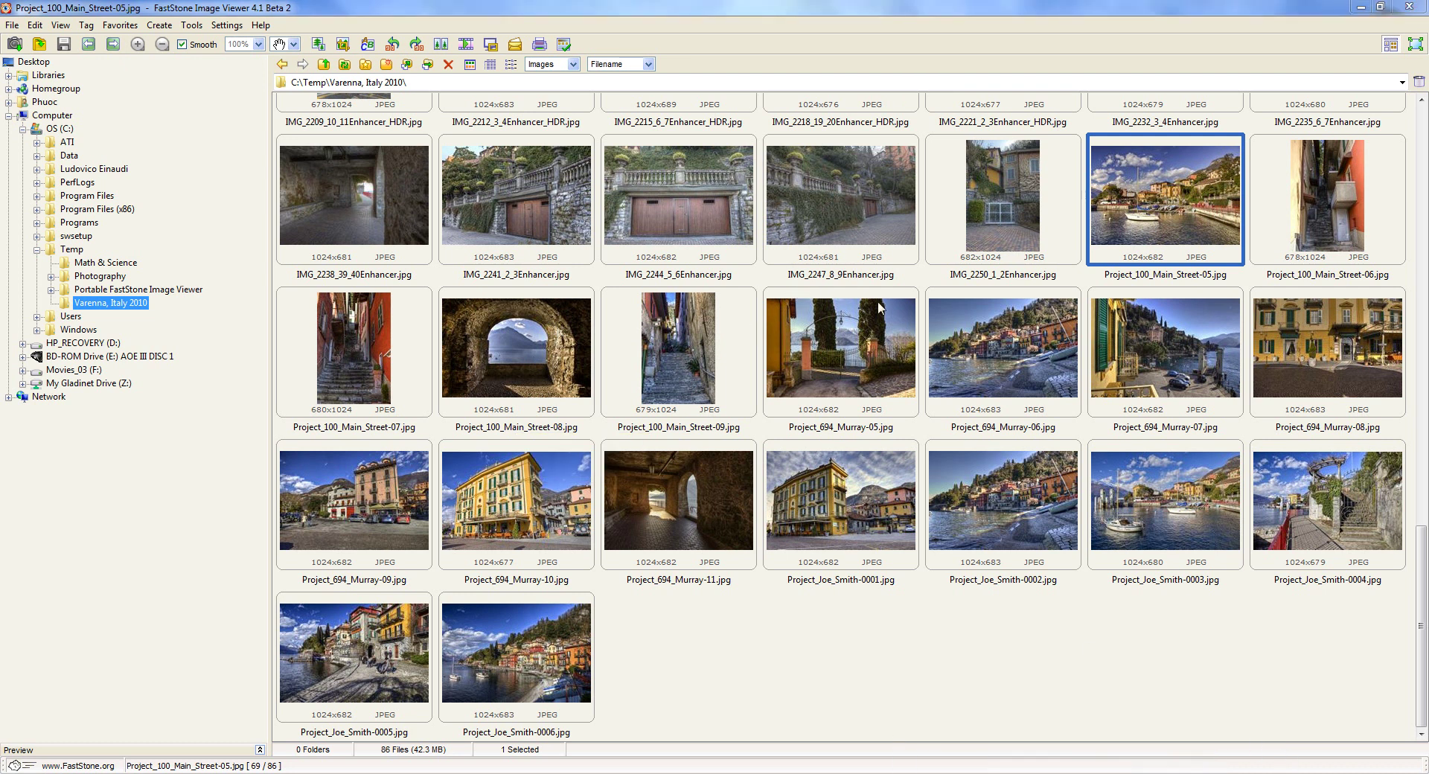
Step: View Project_100_Main_Street-05 and the client-named photo numbered 0002 in full screen, returning to the thumbnails after each
double_click(1146, 223)
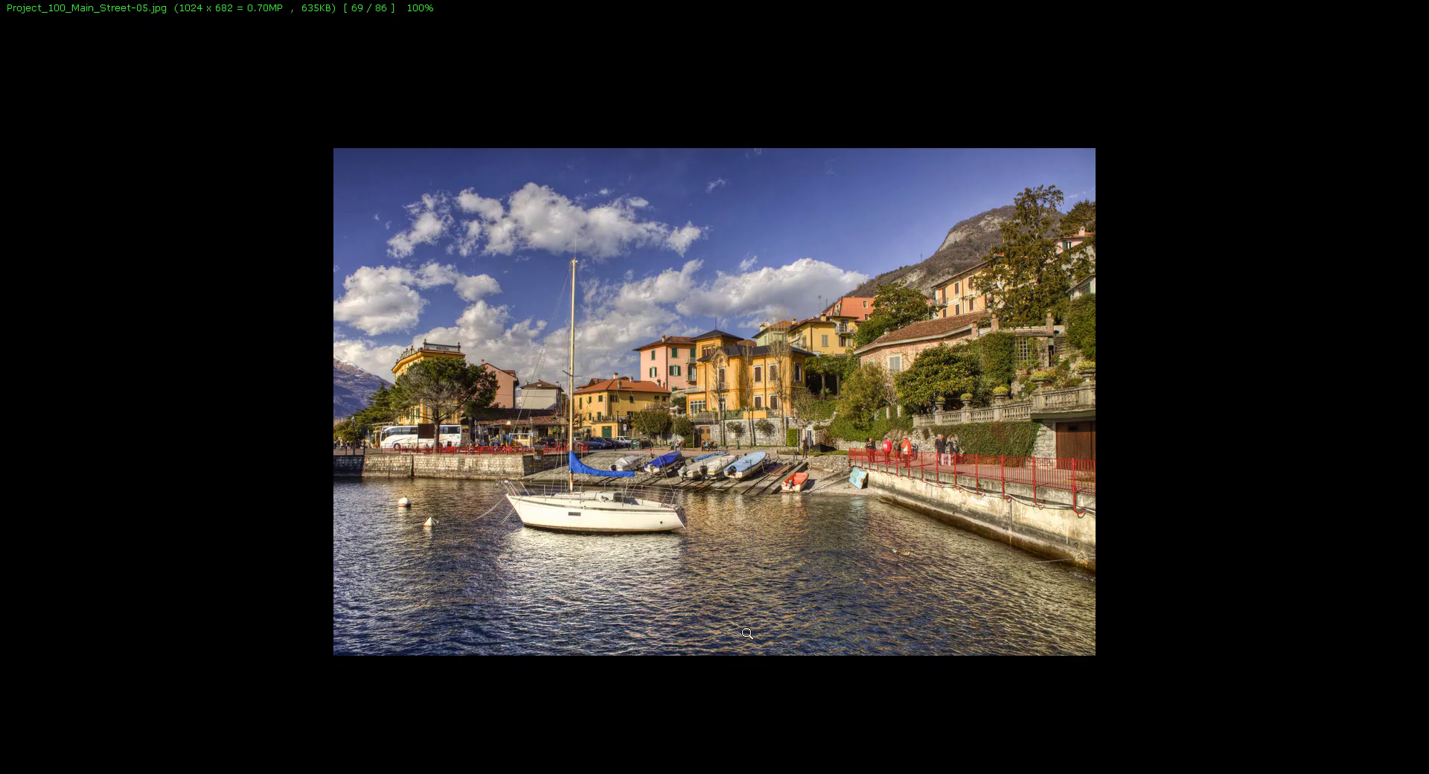
double_click(774, 621)
double_click(1012, 551)
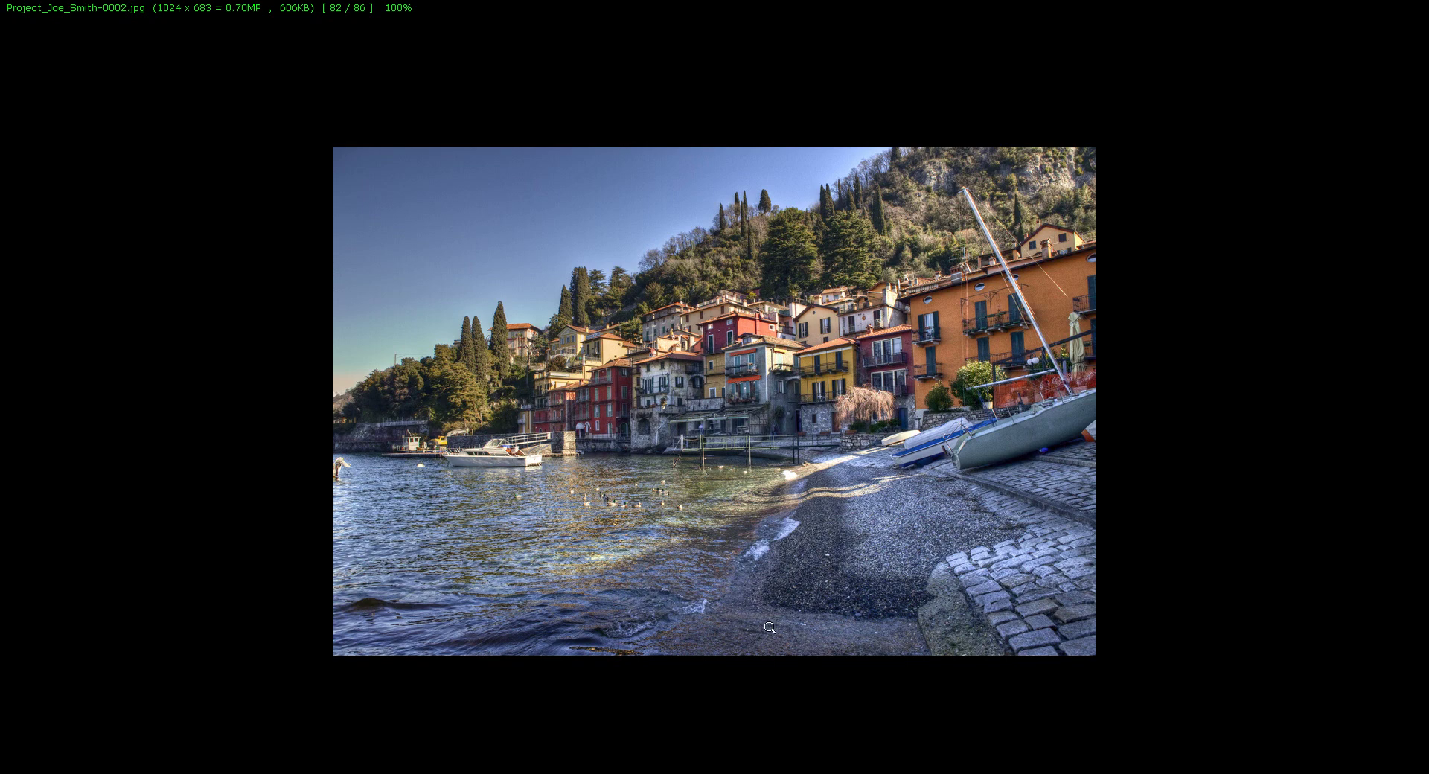
double_click(769, 627)
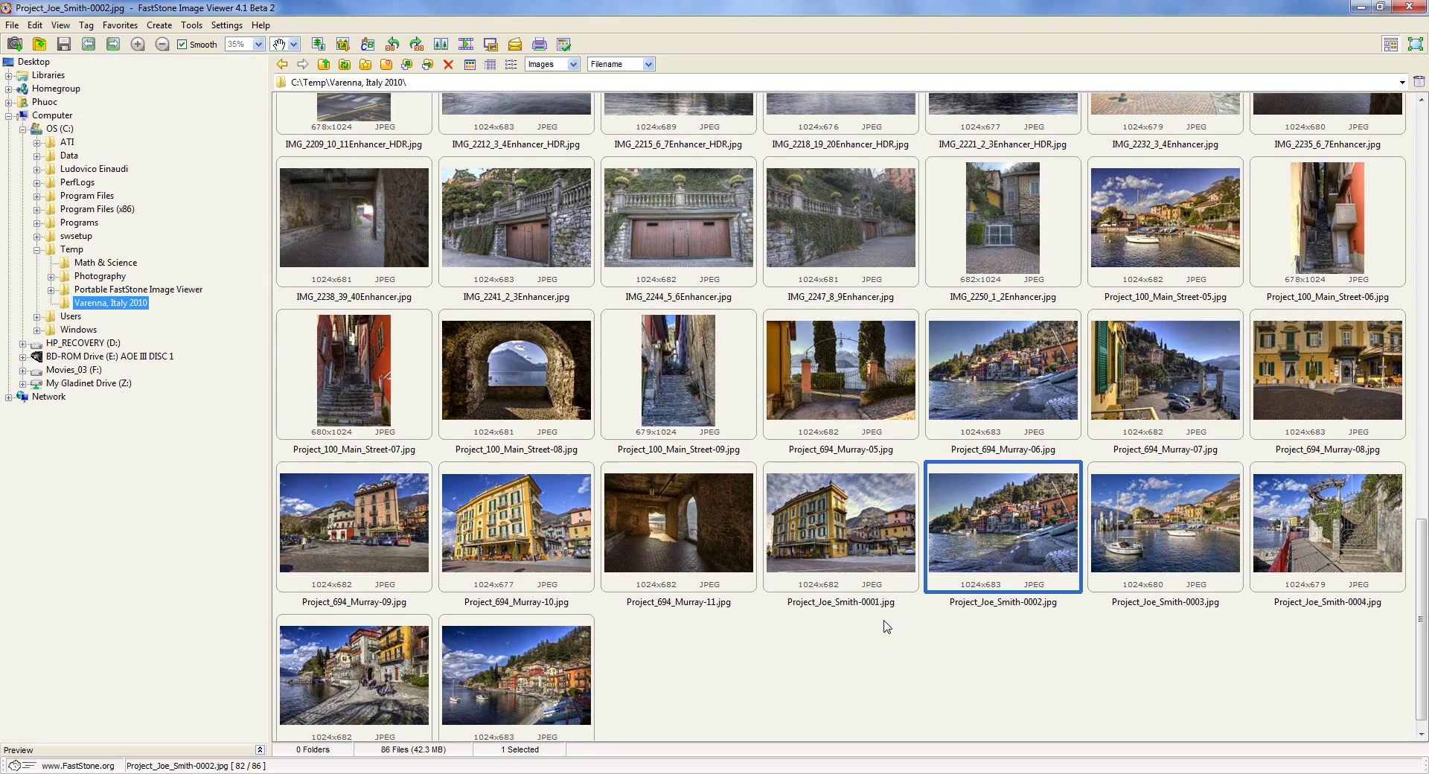
Step: Select all renamed project photos from Project_100_Main_Street-05 to the last one in the folder and open Batch Convert for them
click(1137, 253)
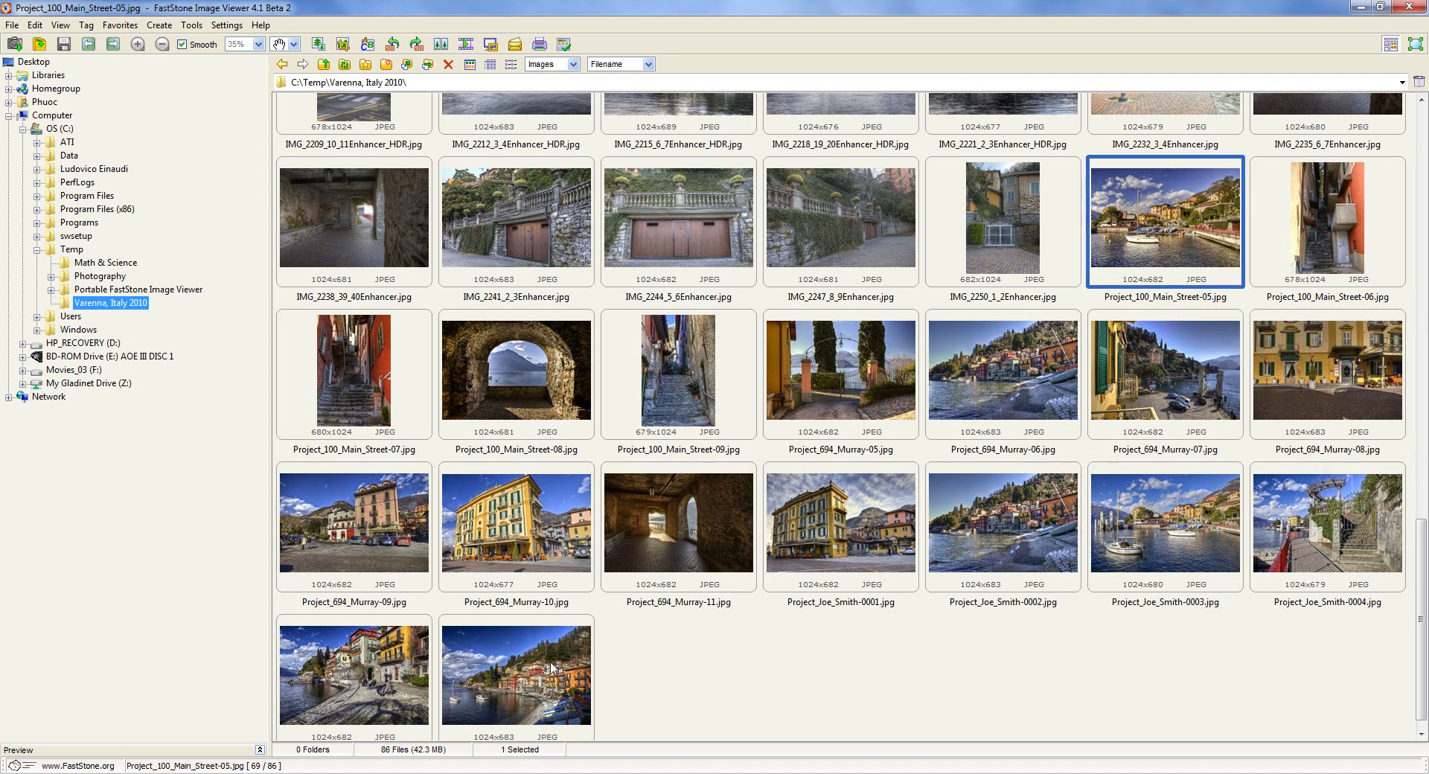
shift+click(544, 713)
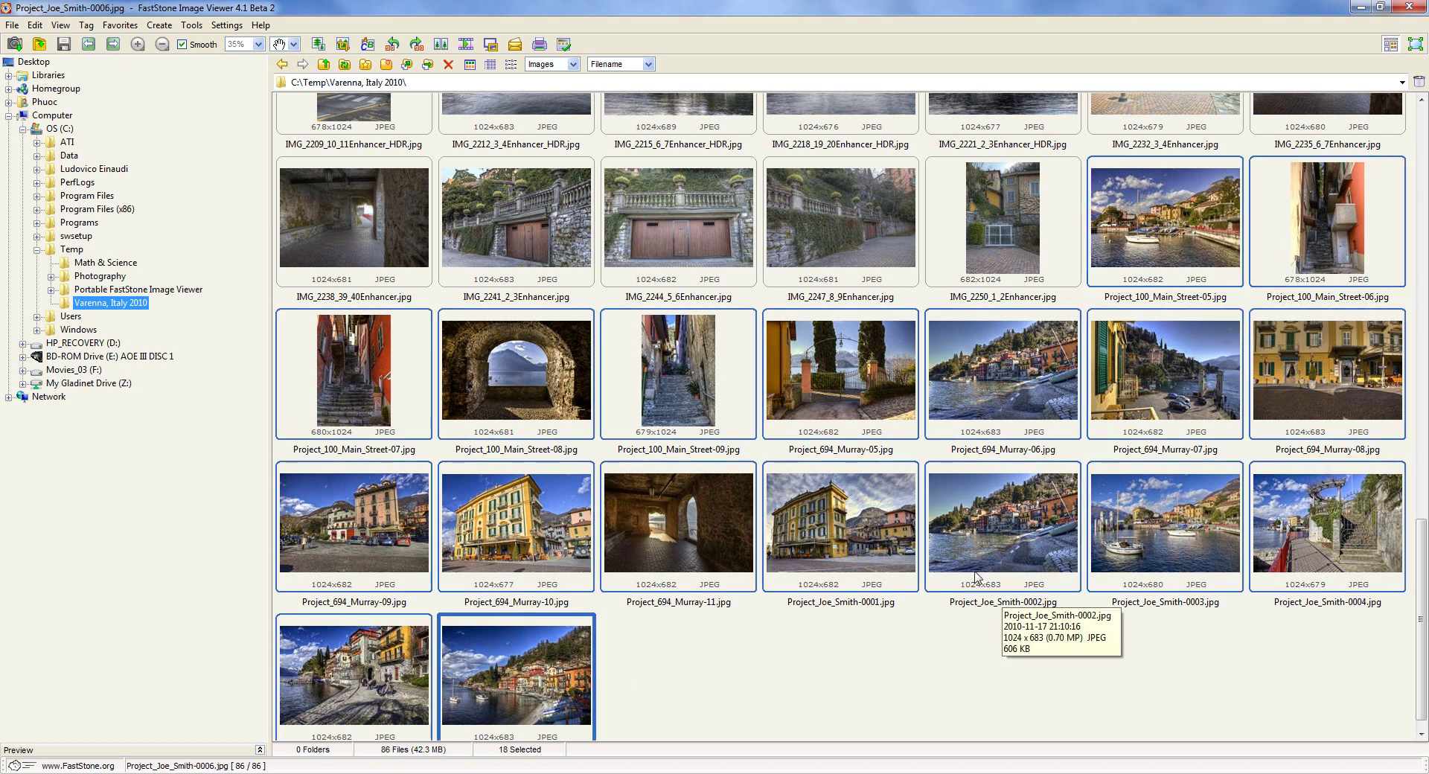
right_click(967, 396)
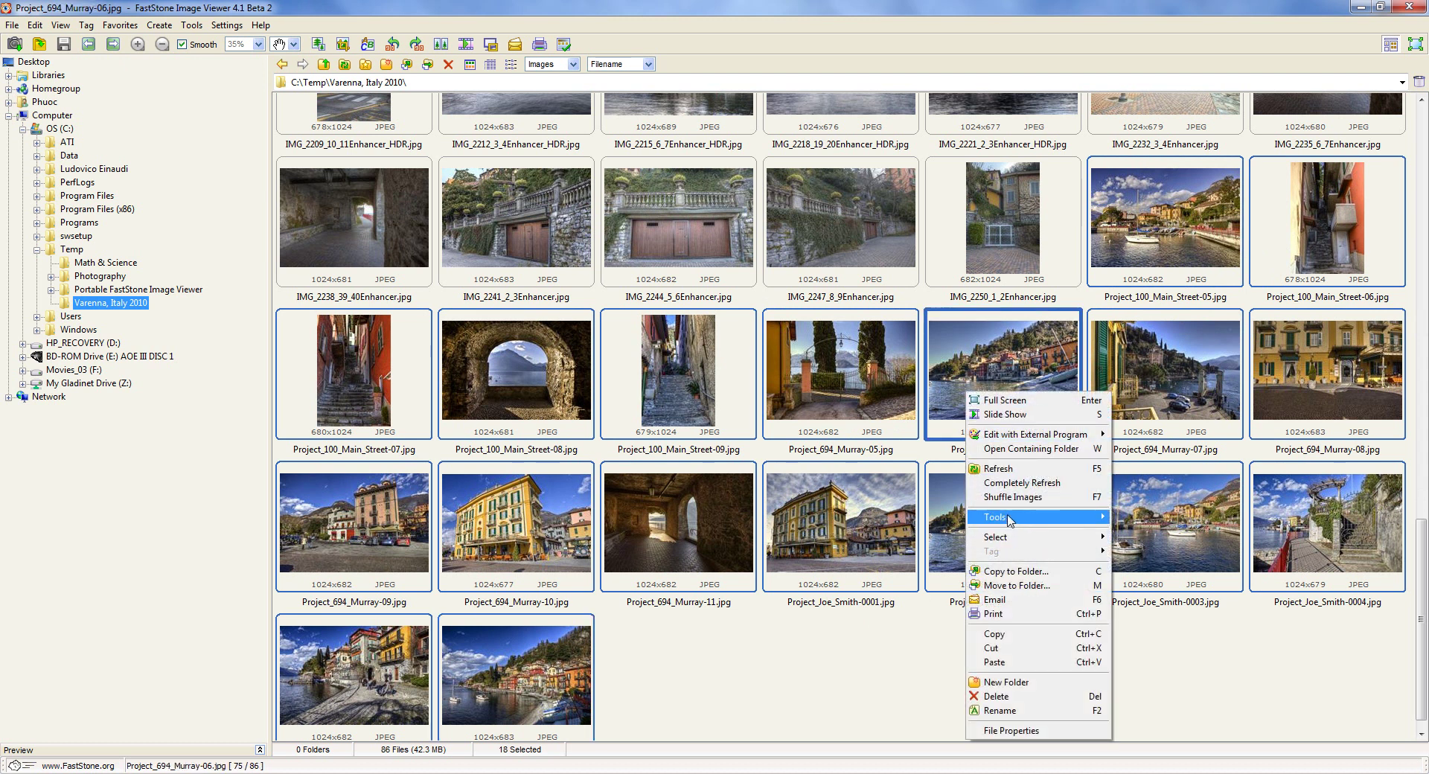
mouse_move(1009, 519)
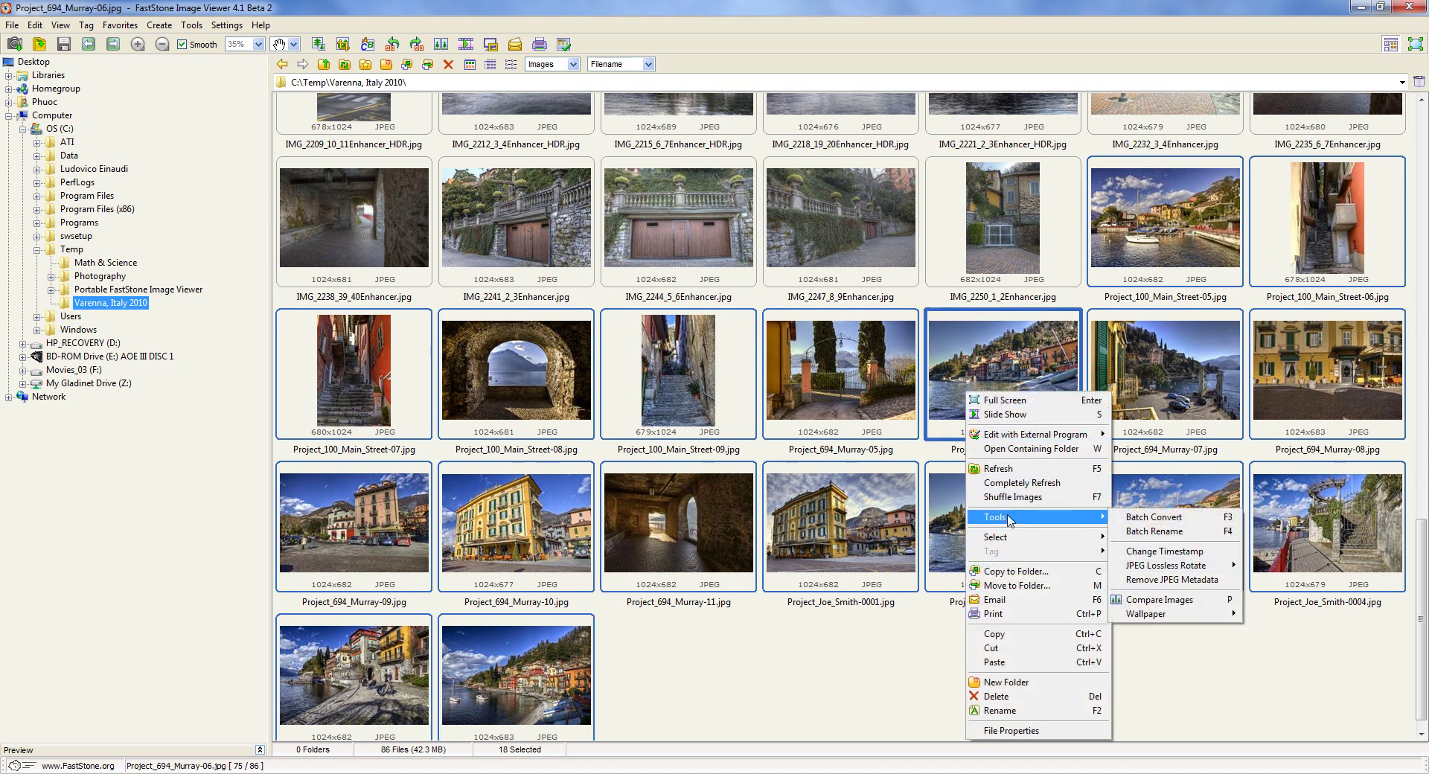
click(1206, 524)
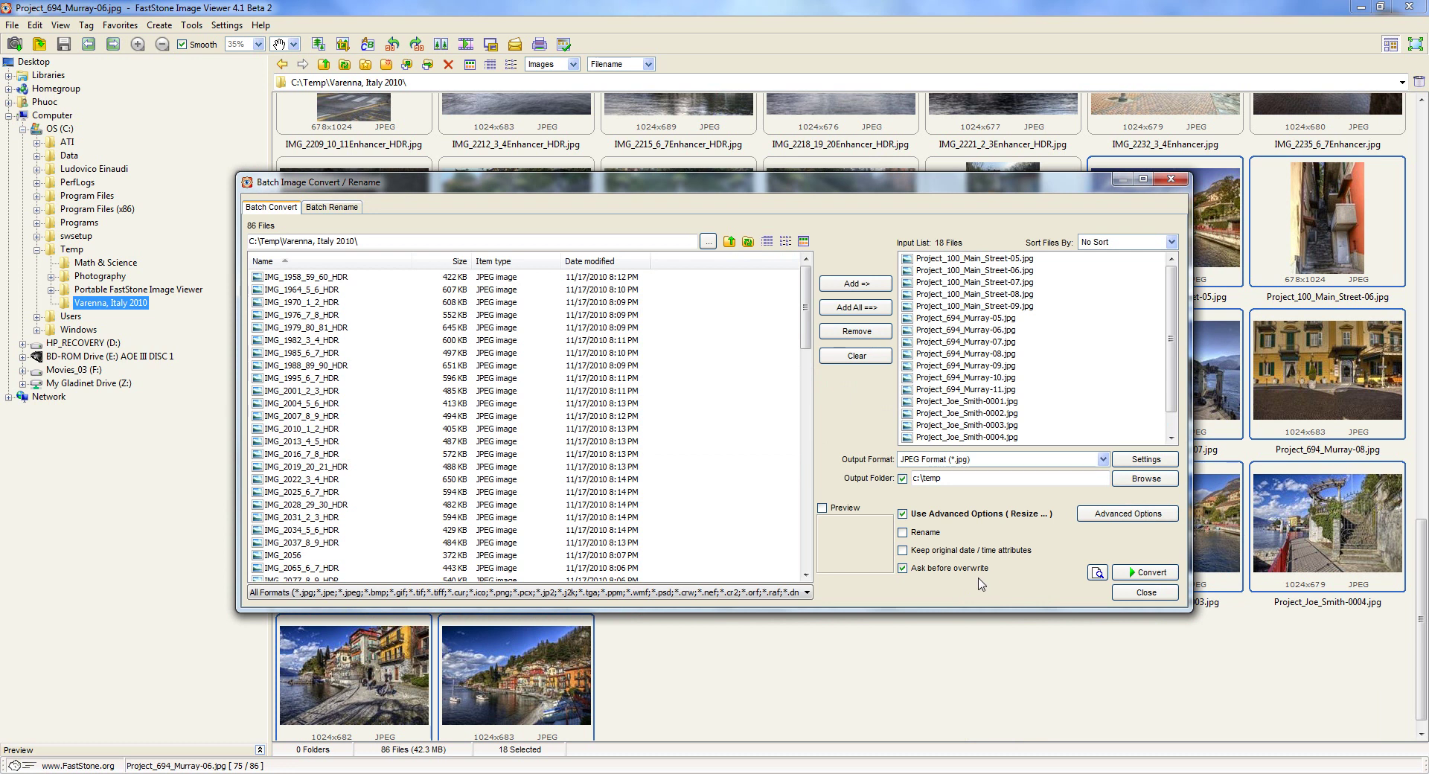
Step: Disable the separate output folder so the converted files are saved in the original folder
click(903, 480)
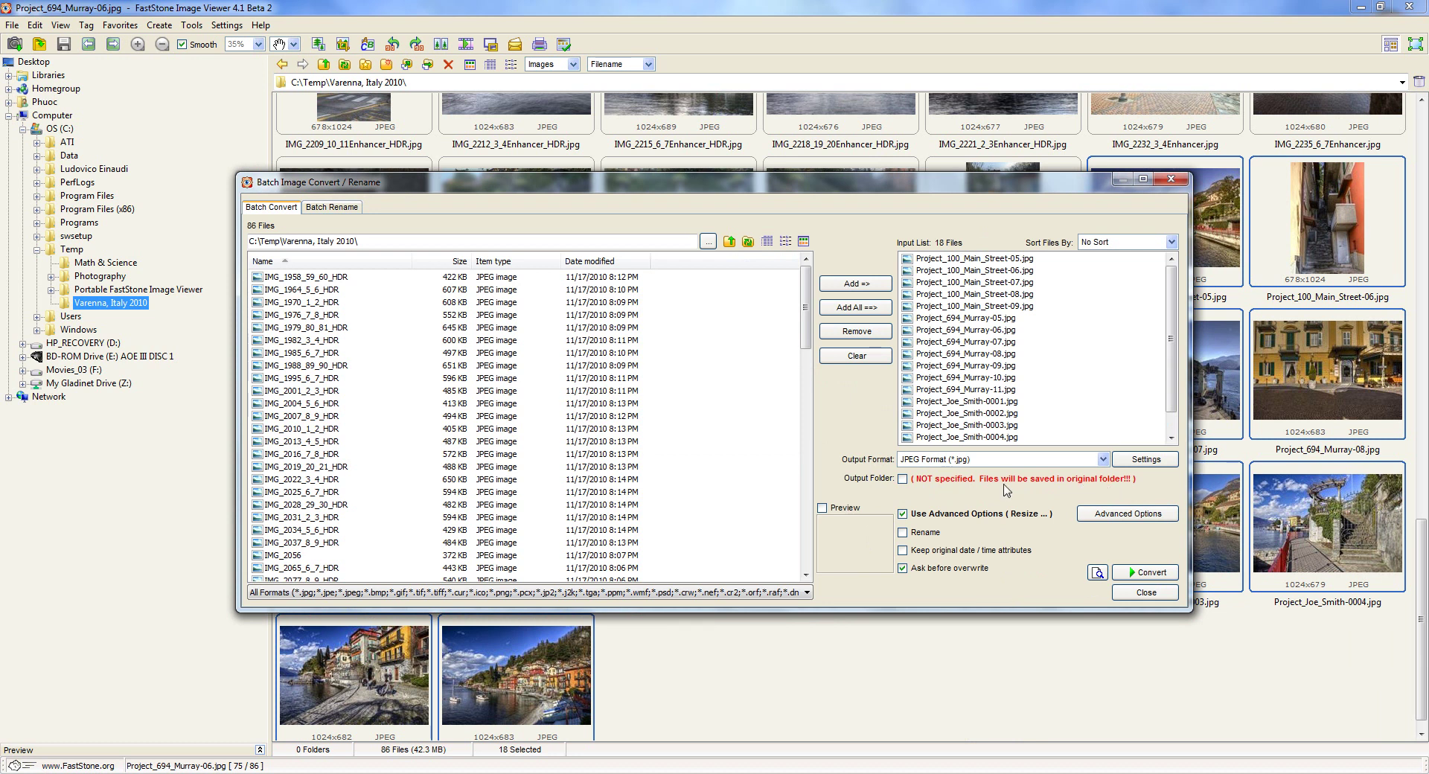
click(902, 478)
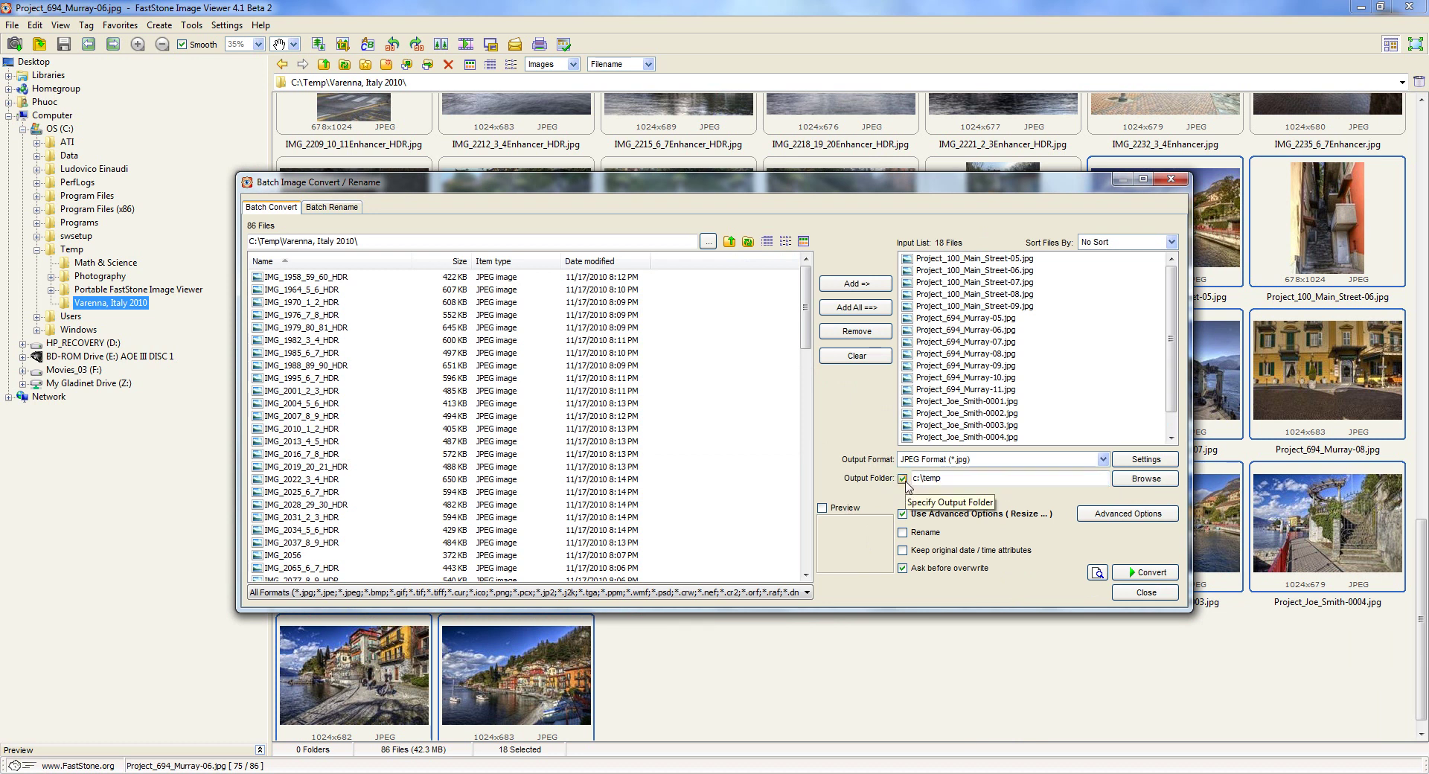
click(903, 479)
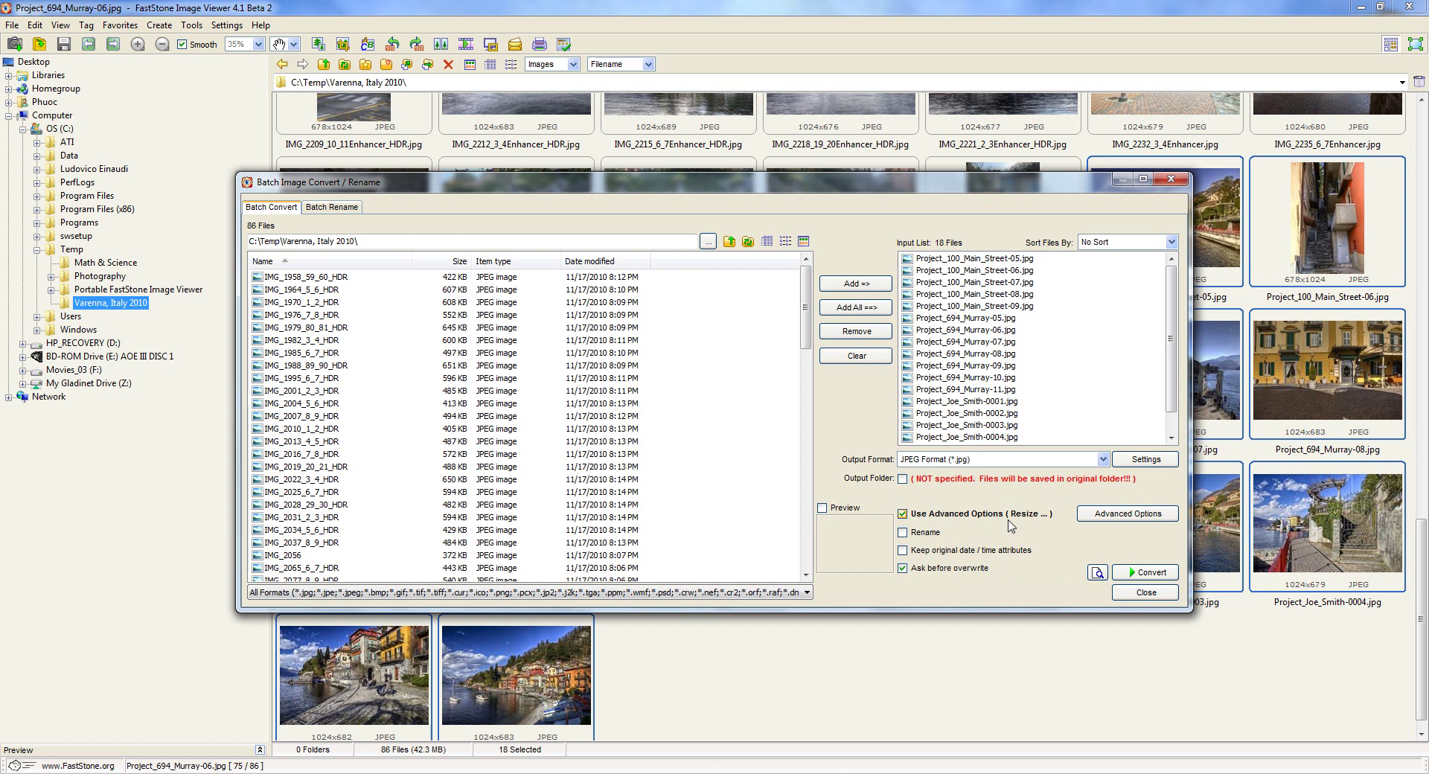
Step: Open the advanced conversion options and look through the Resize, Rotate, Crop, Canvas and Color Depth settings, ending at the Text settings
click(1110, 522)
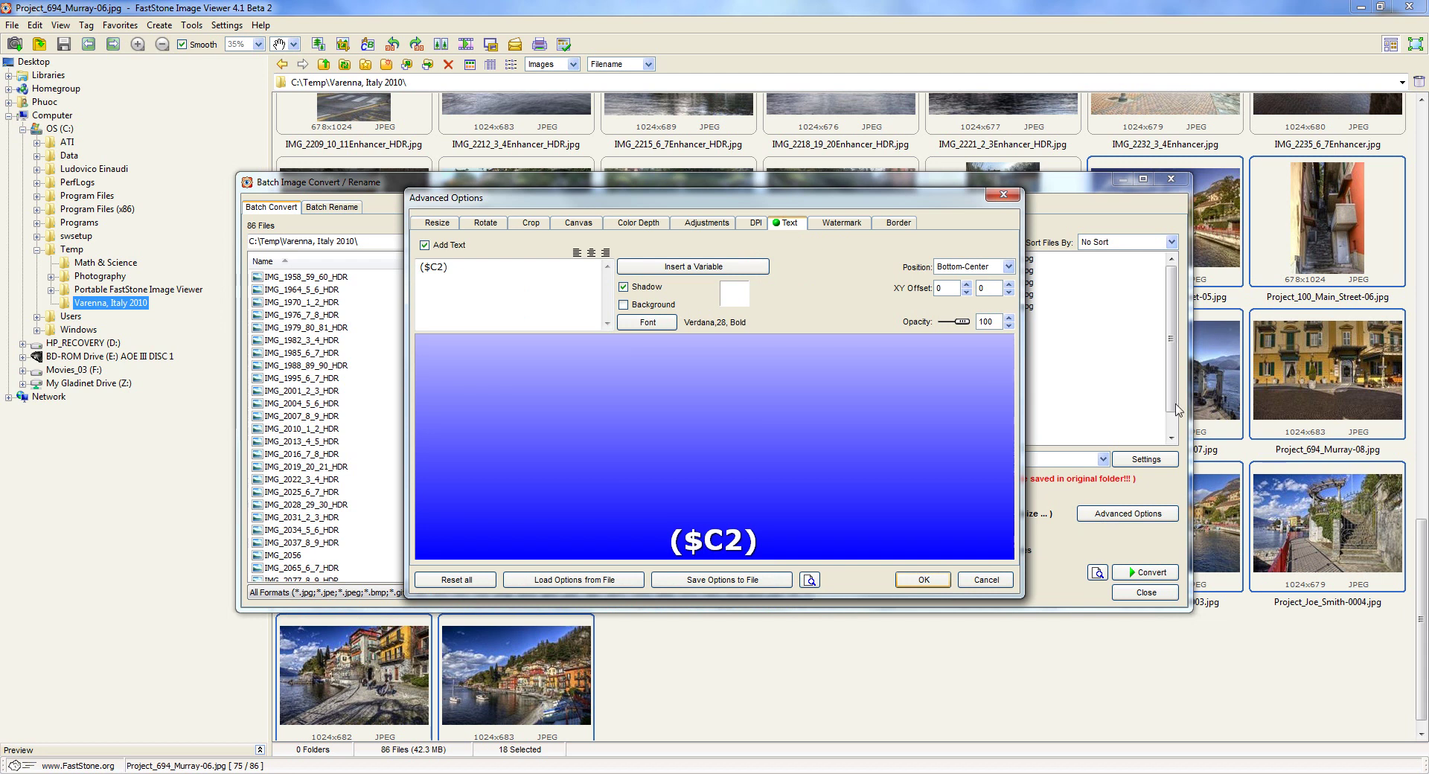
click(439, 225)
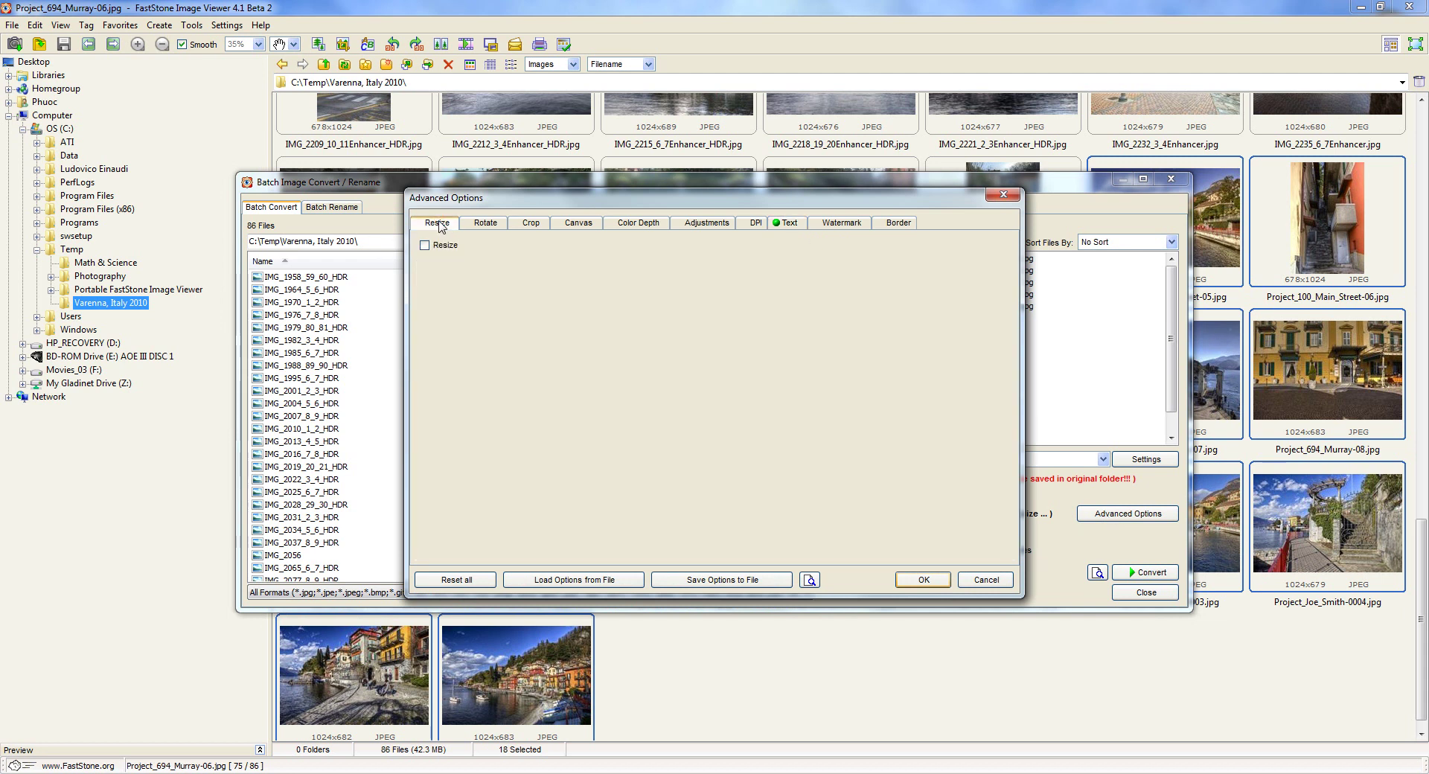
click(485, 223)
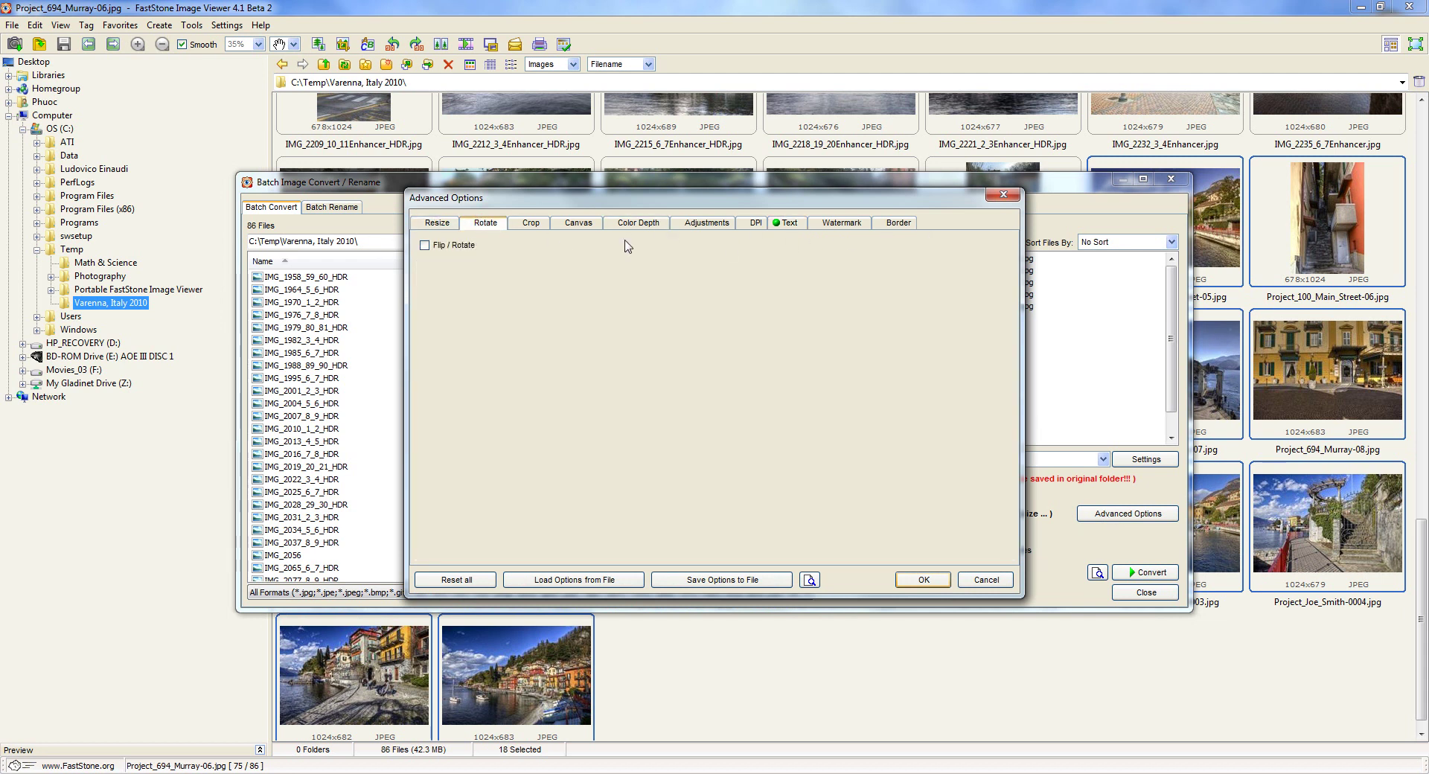
click(439, 224)
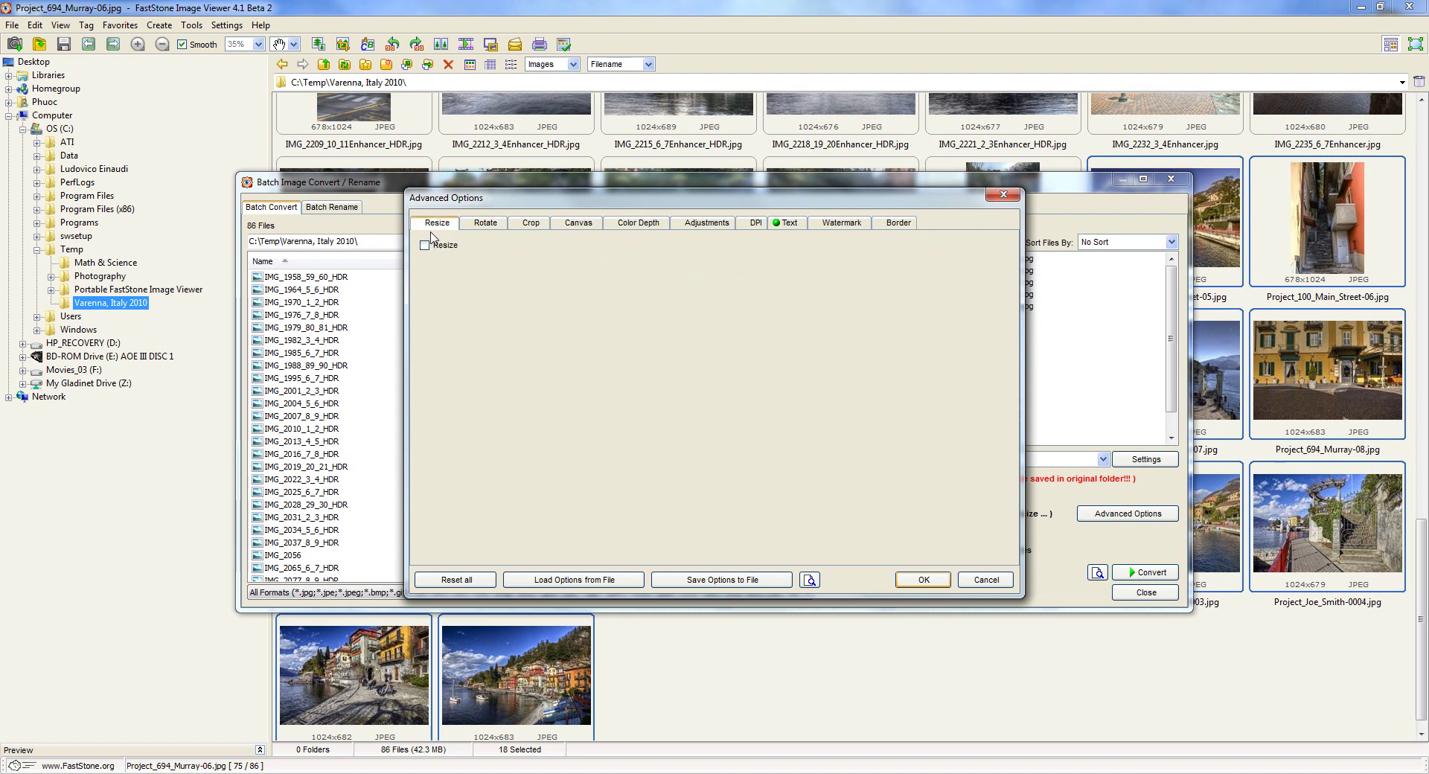
click(494, 226)
click(530, 224)
click(577, 225)
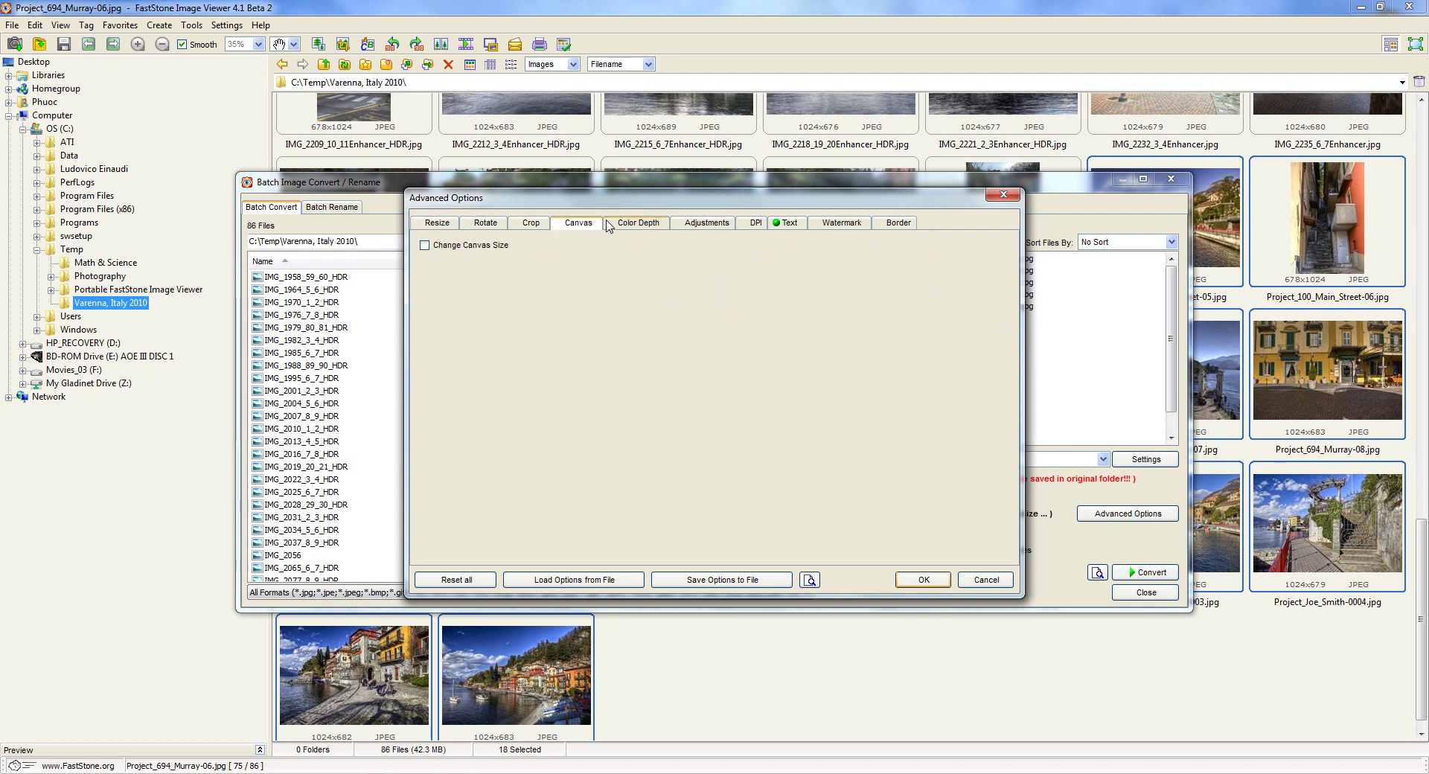
click(634, 224)
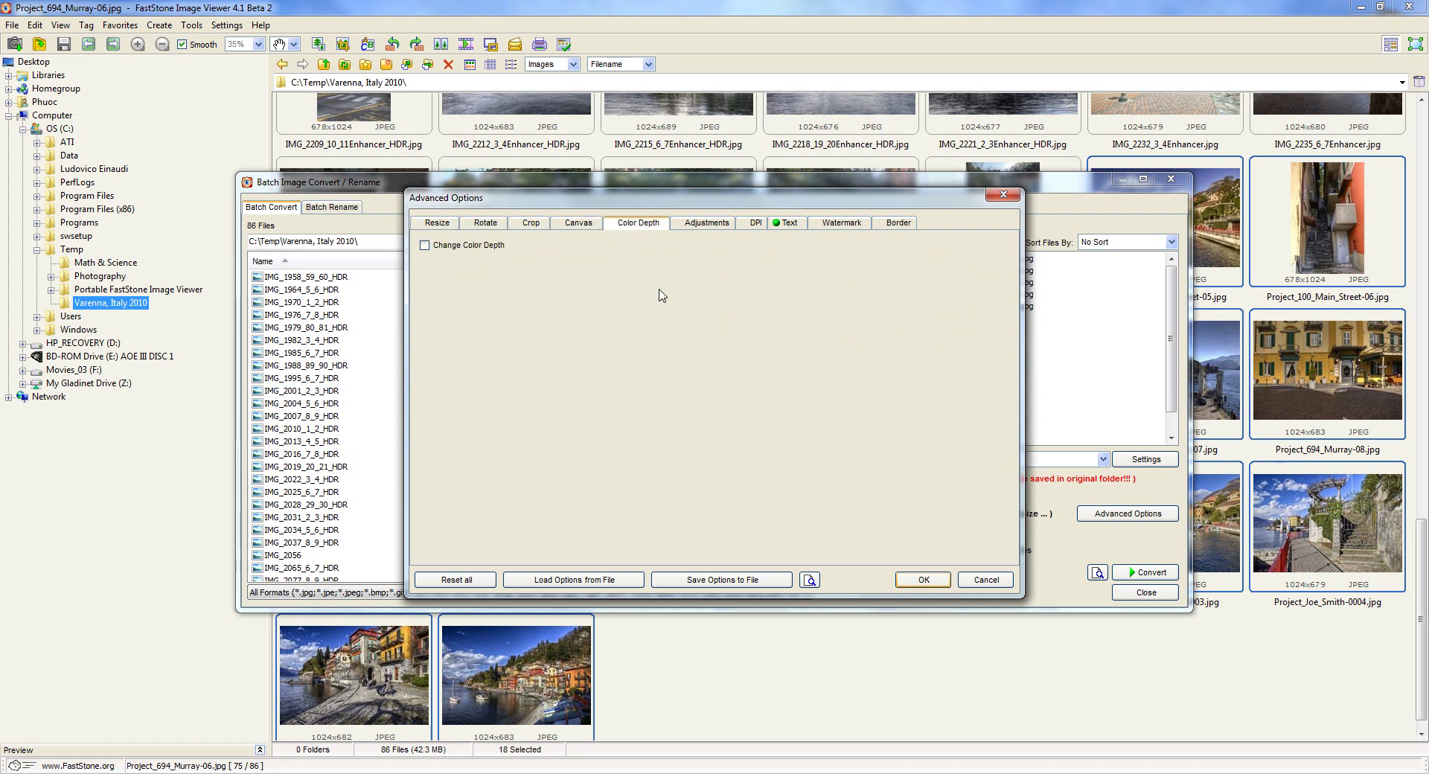
click(792, 224)
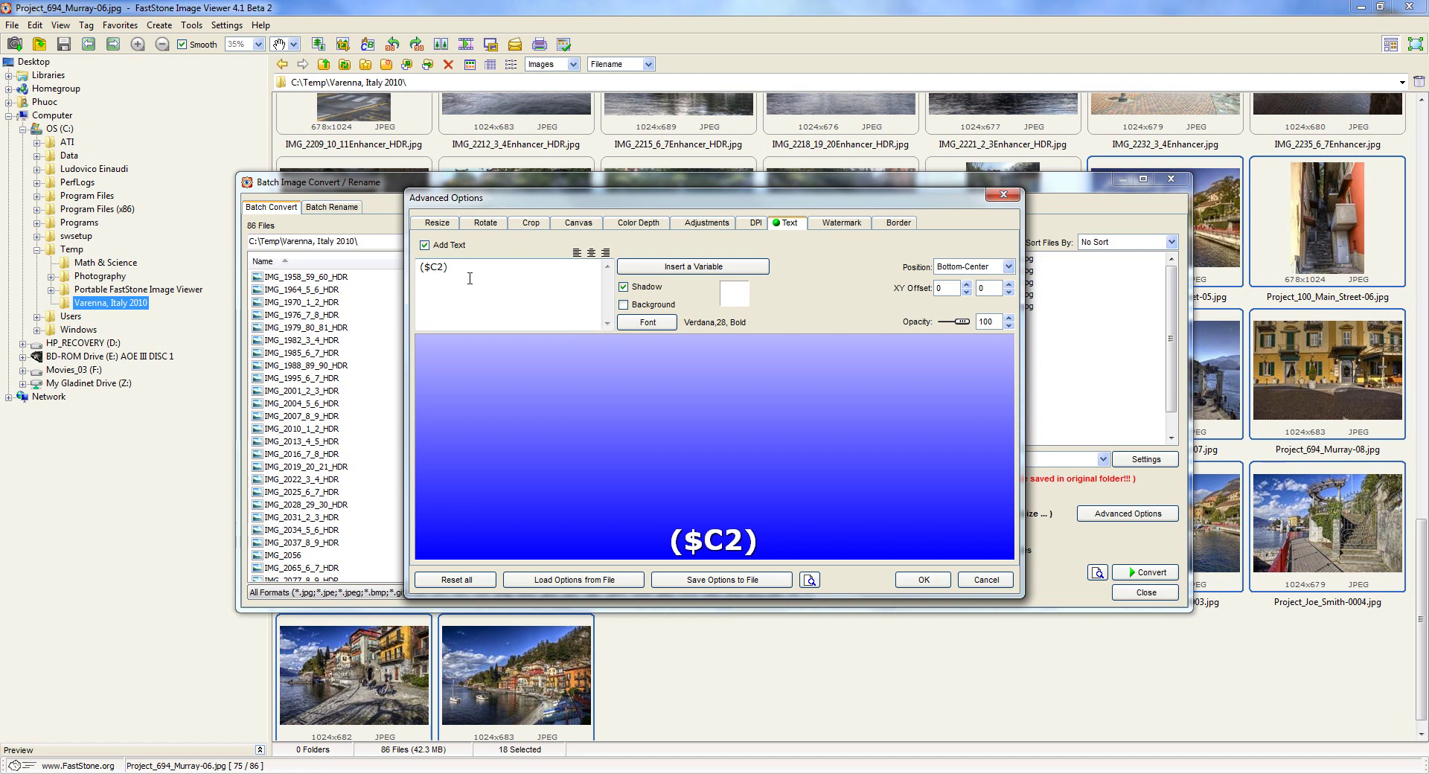
Step: Replace the overlay text with a person's first name
key(ctrl+a)
text(Nate)
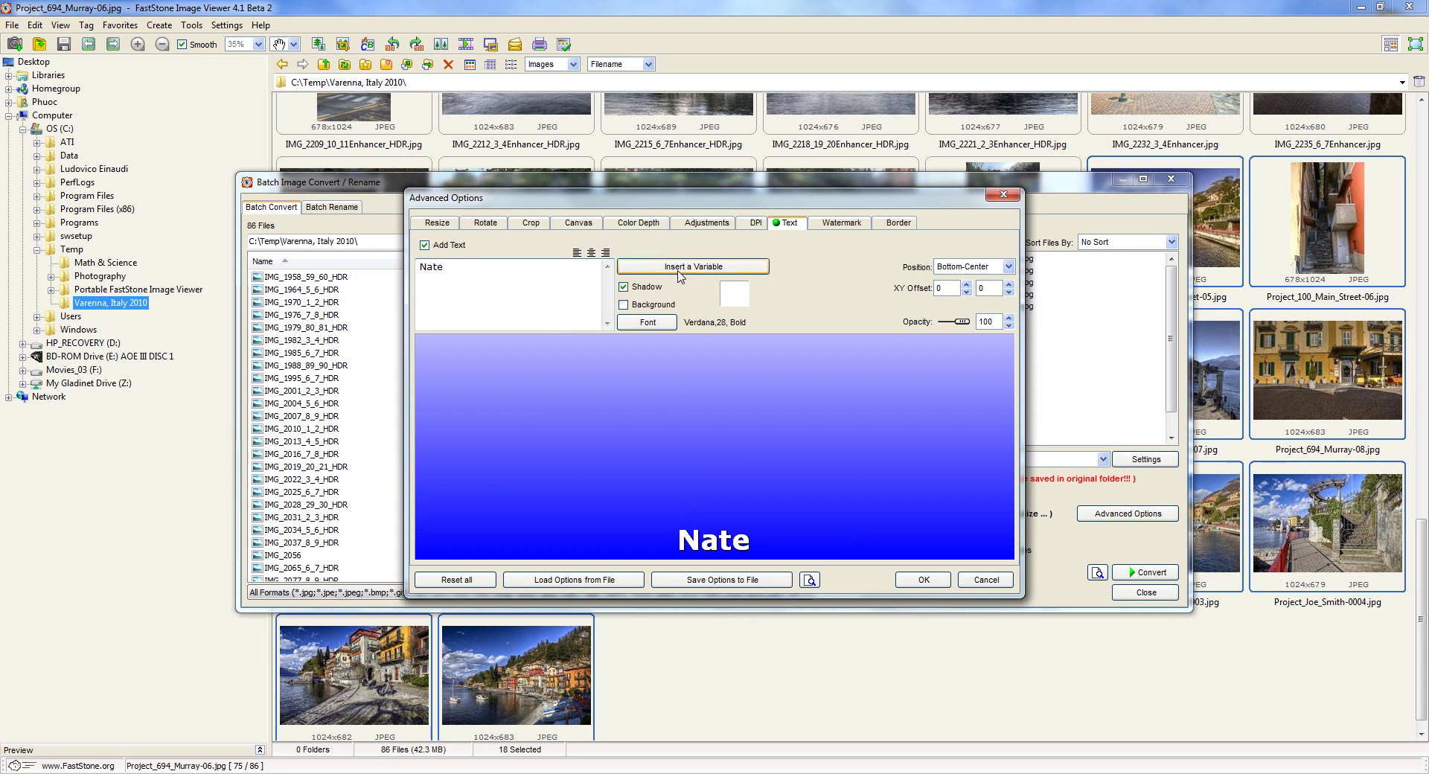
Step: Clear the overlay text and insert the File Name Without Extension variable ($C2) in its place
drag(462, 267, 346, 262)
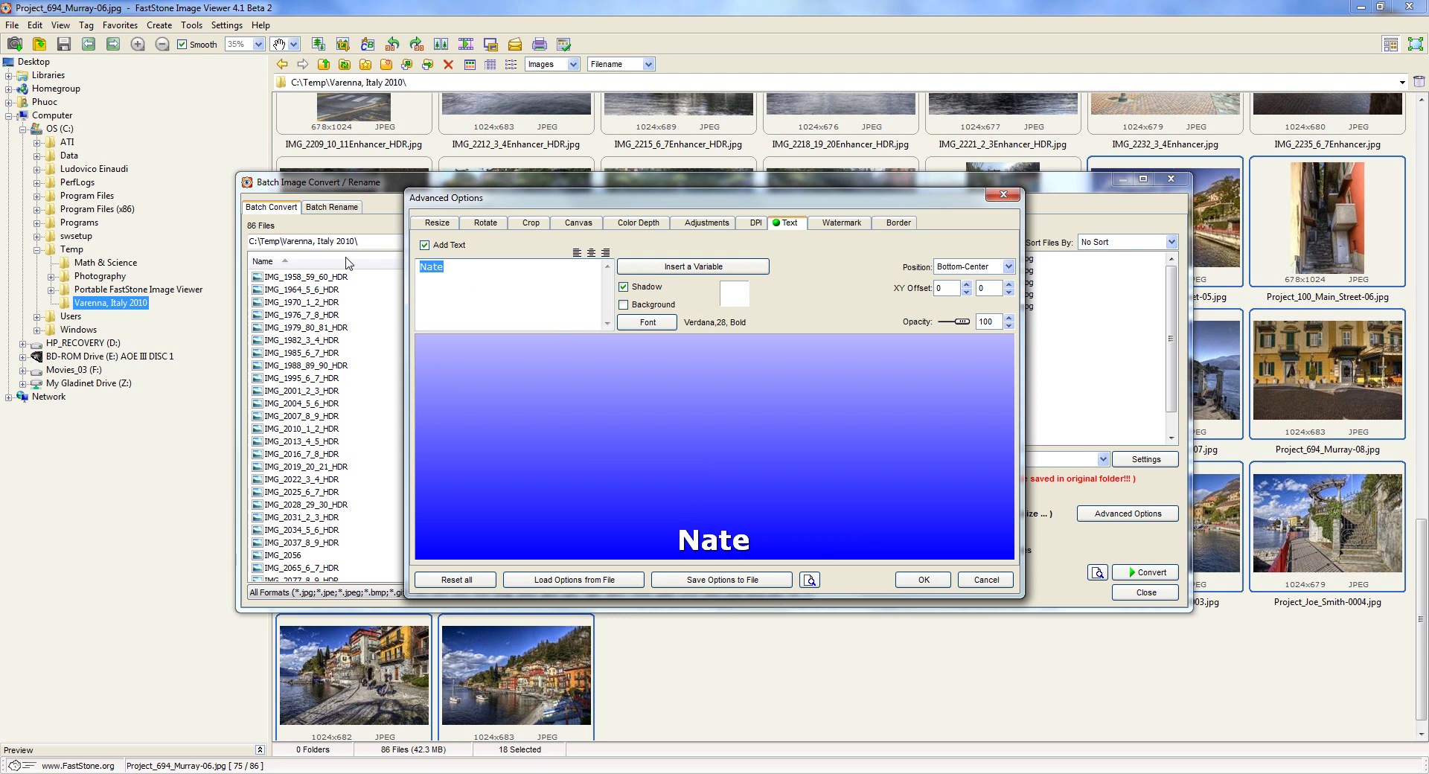
key(Delete)
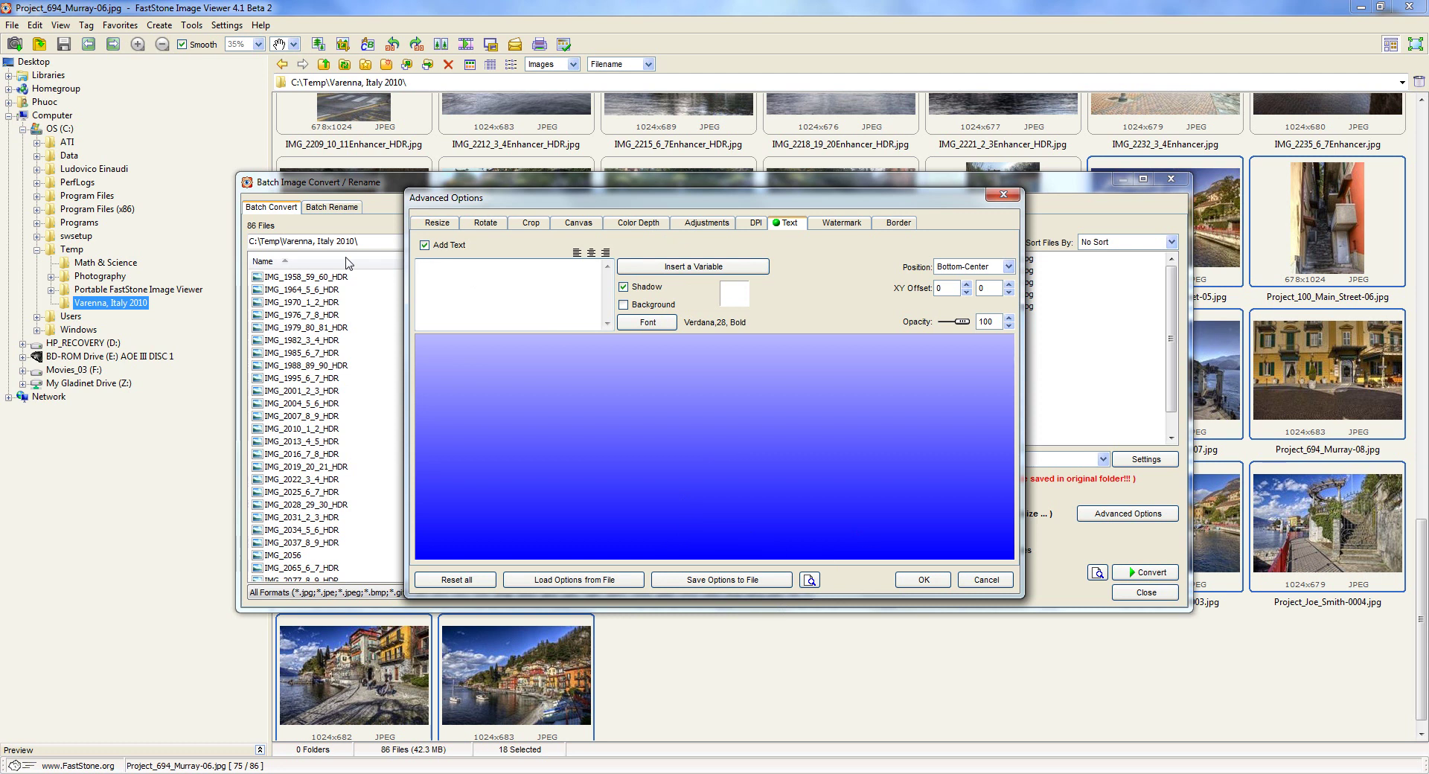
click(672, 268)
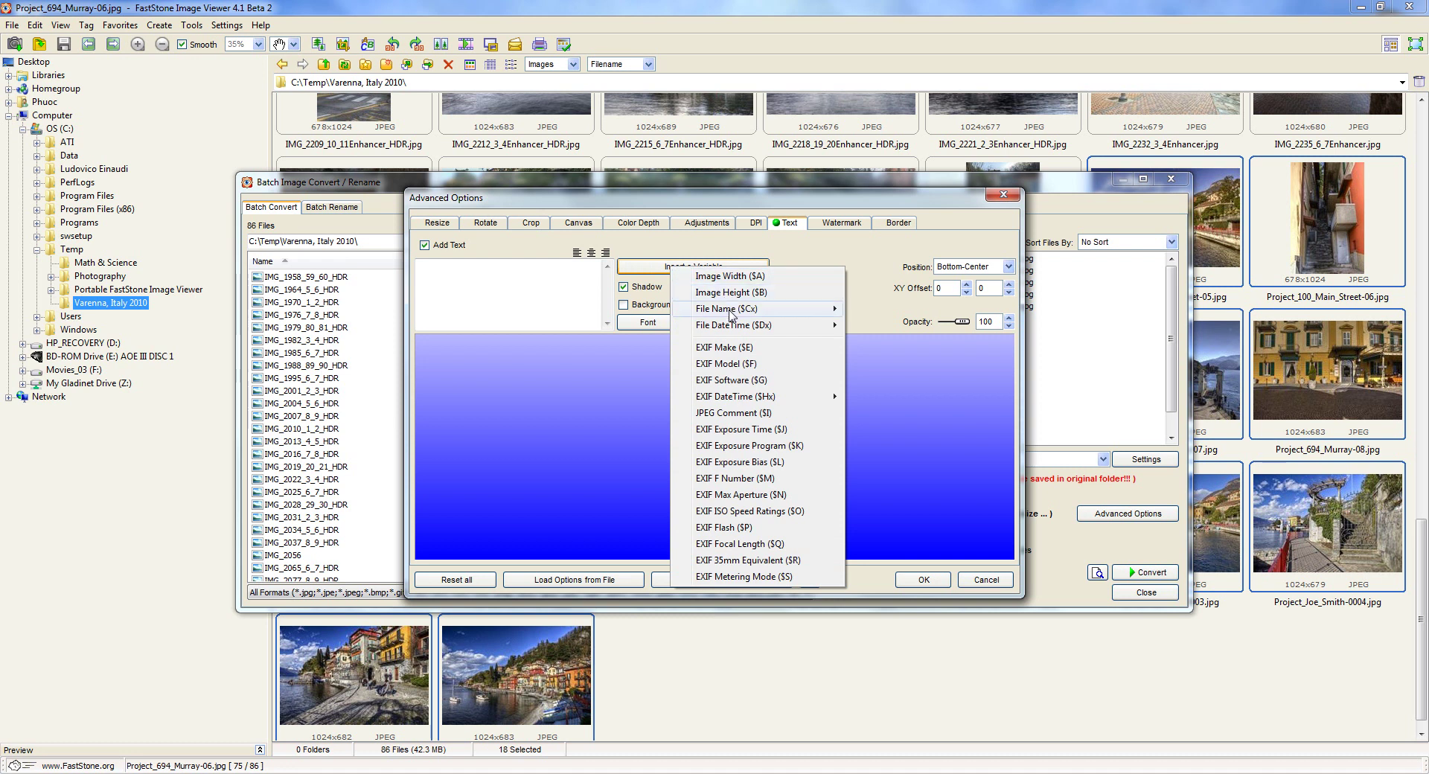
mouse_move(731, 313)
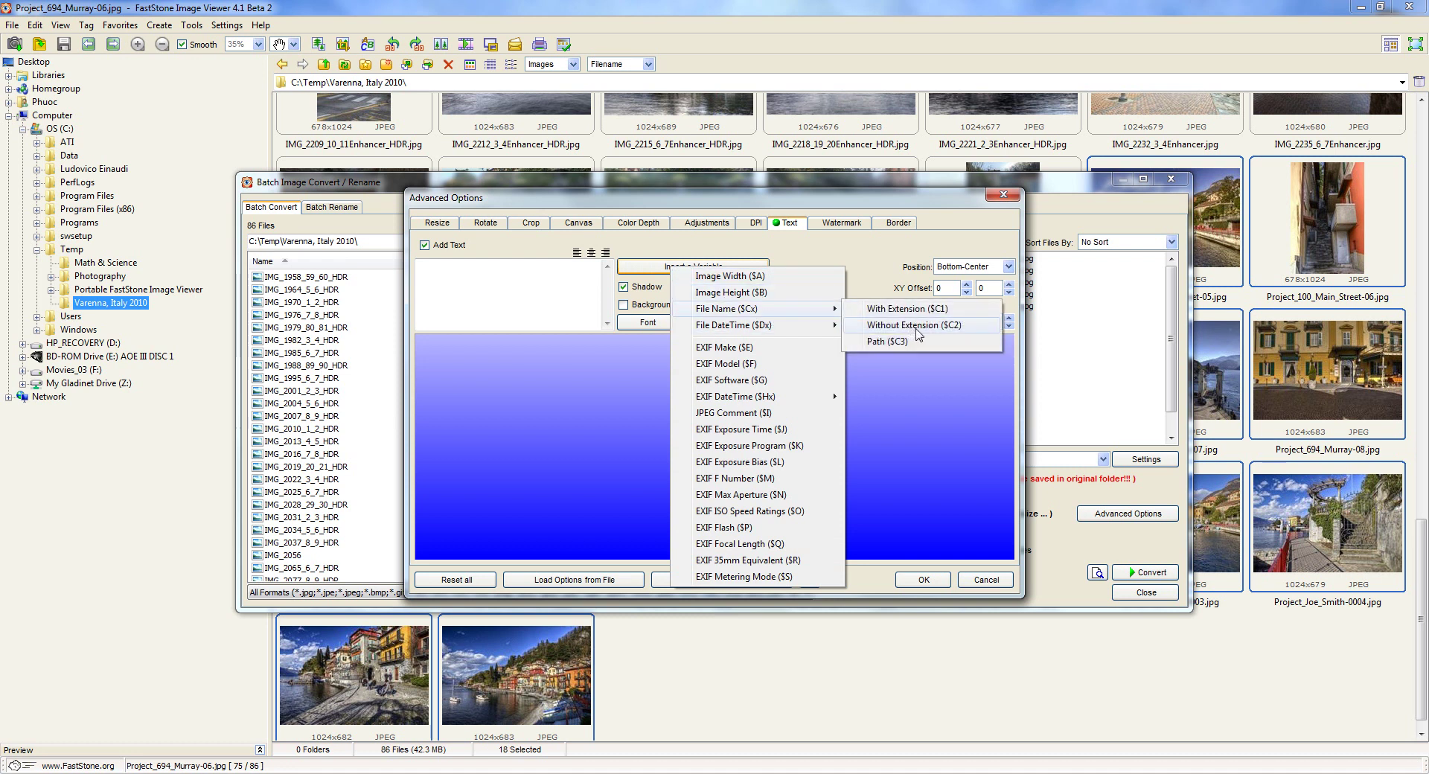
click(970, 326)
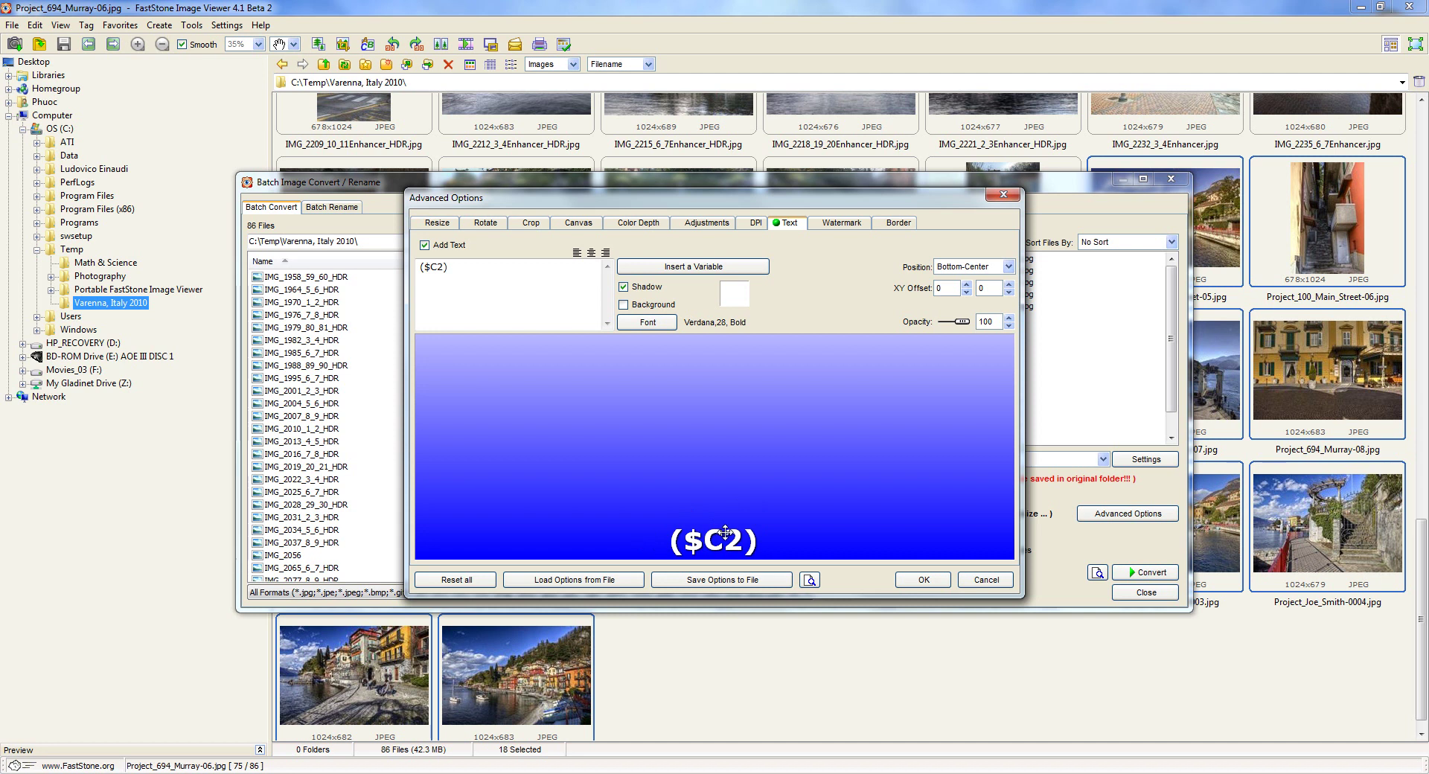
Step: Review the overlay text's font, try the Top-Left, Top-Center and Center positions, and accept the advanced options with the text at Bottom-Center
click(646, 325)
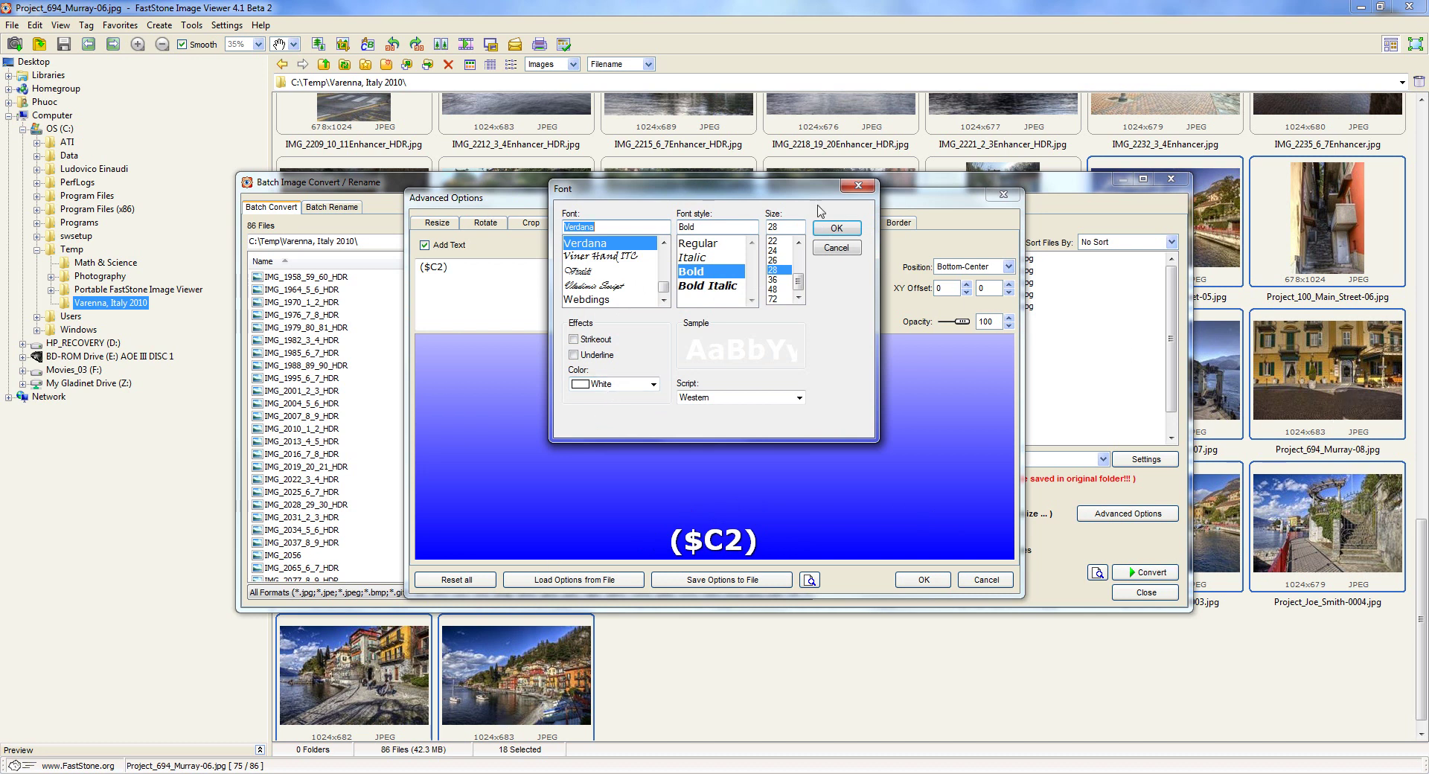
click(832, 228)
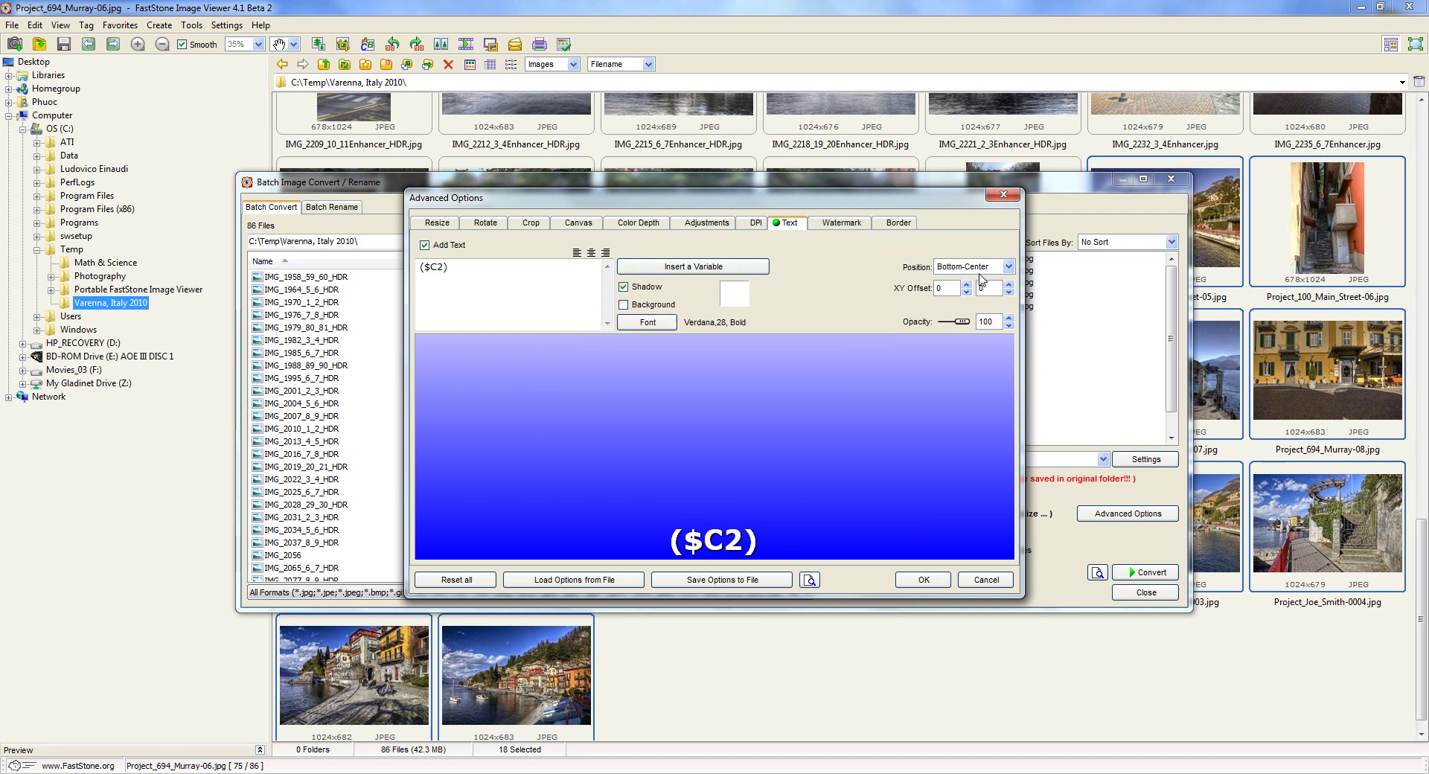
click(1005, 269)
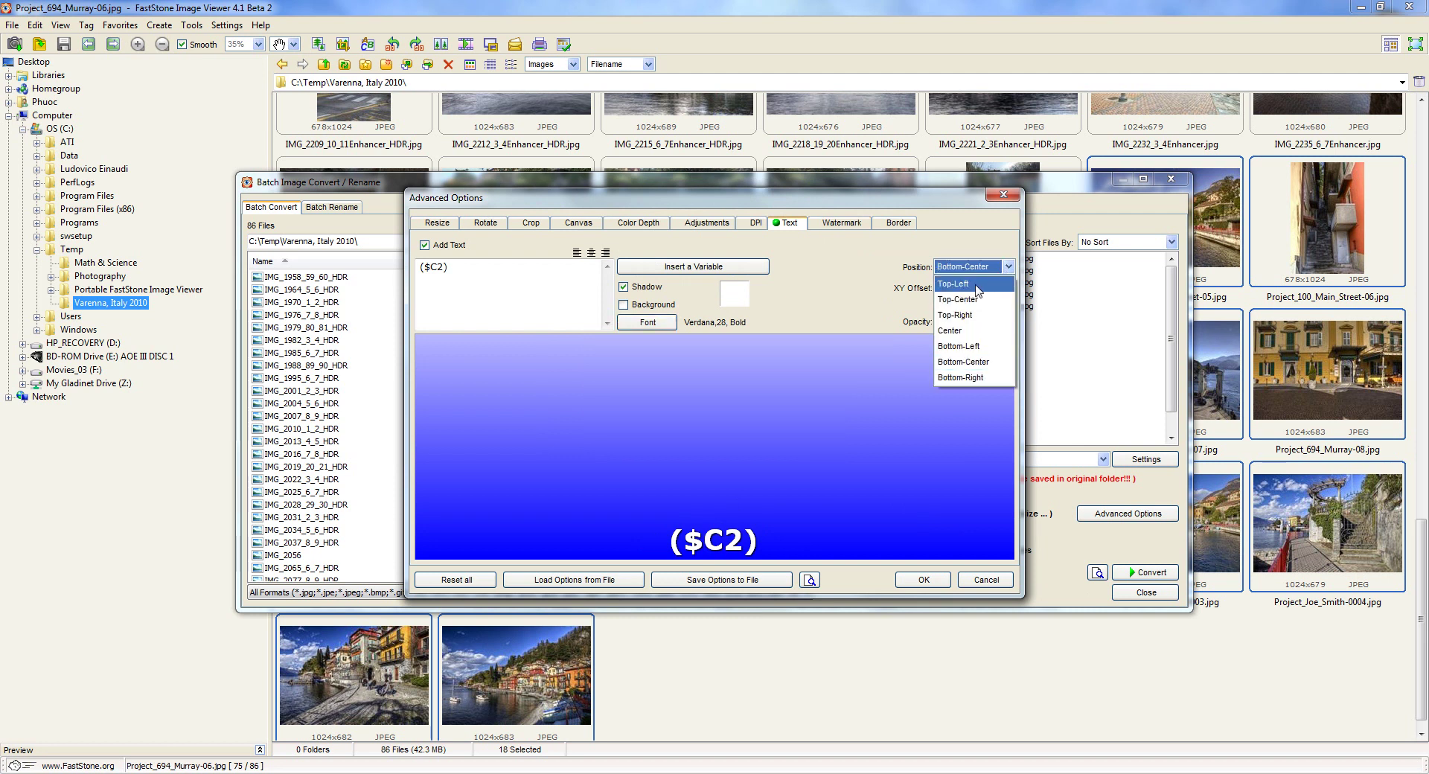
click(977, 284)
click(983, 267)
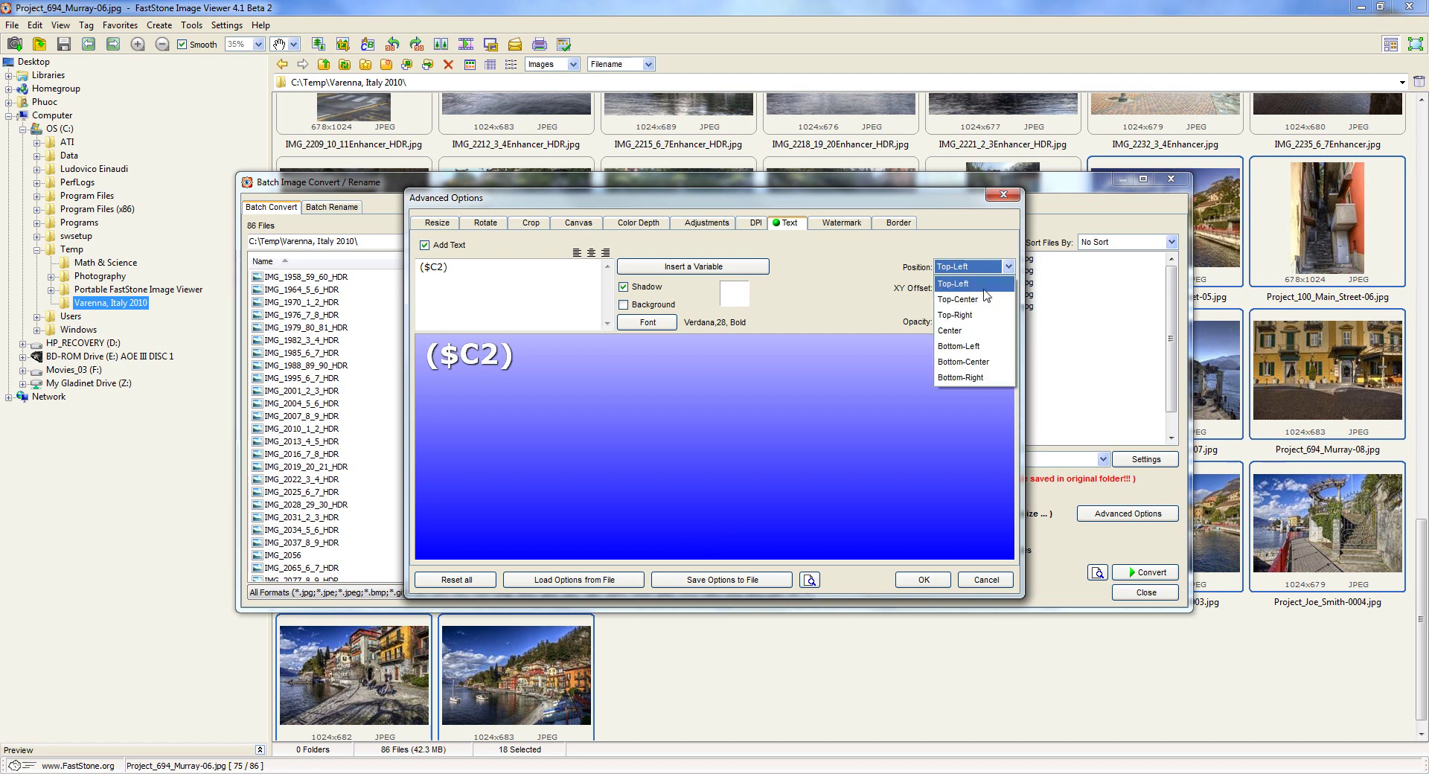
click(974, 300)
click(959, 271)
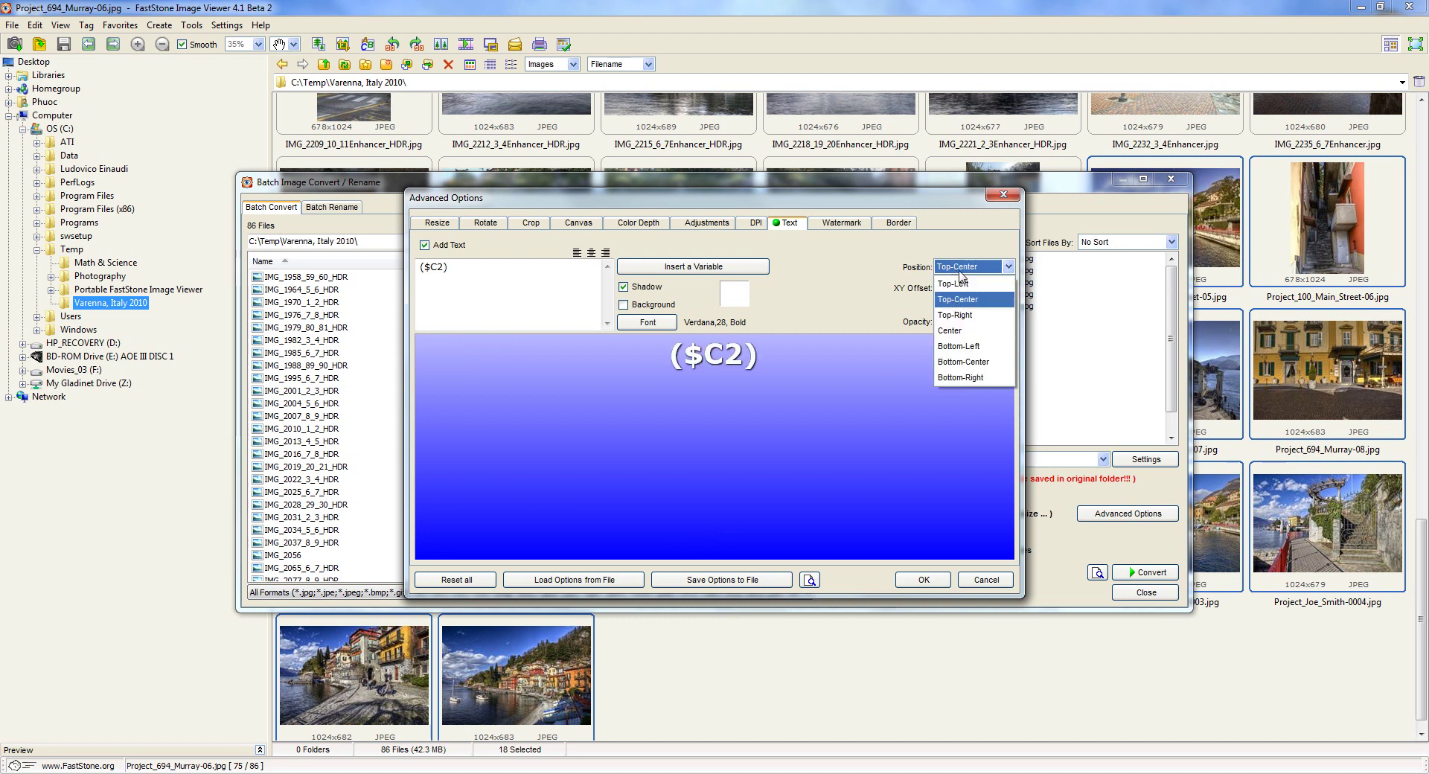
click(965, 331)
click(954, 271)
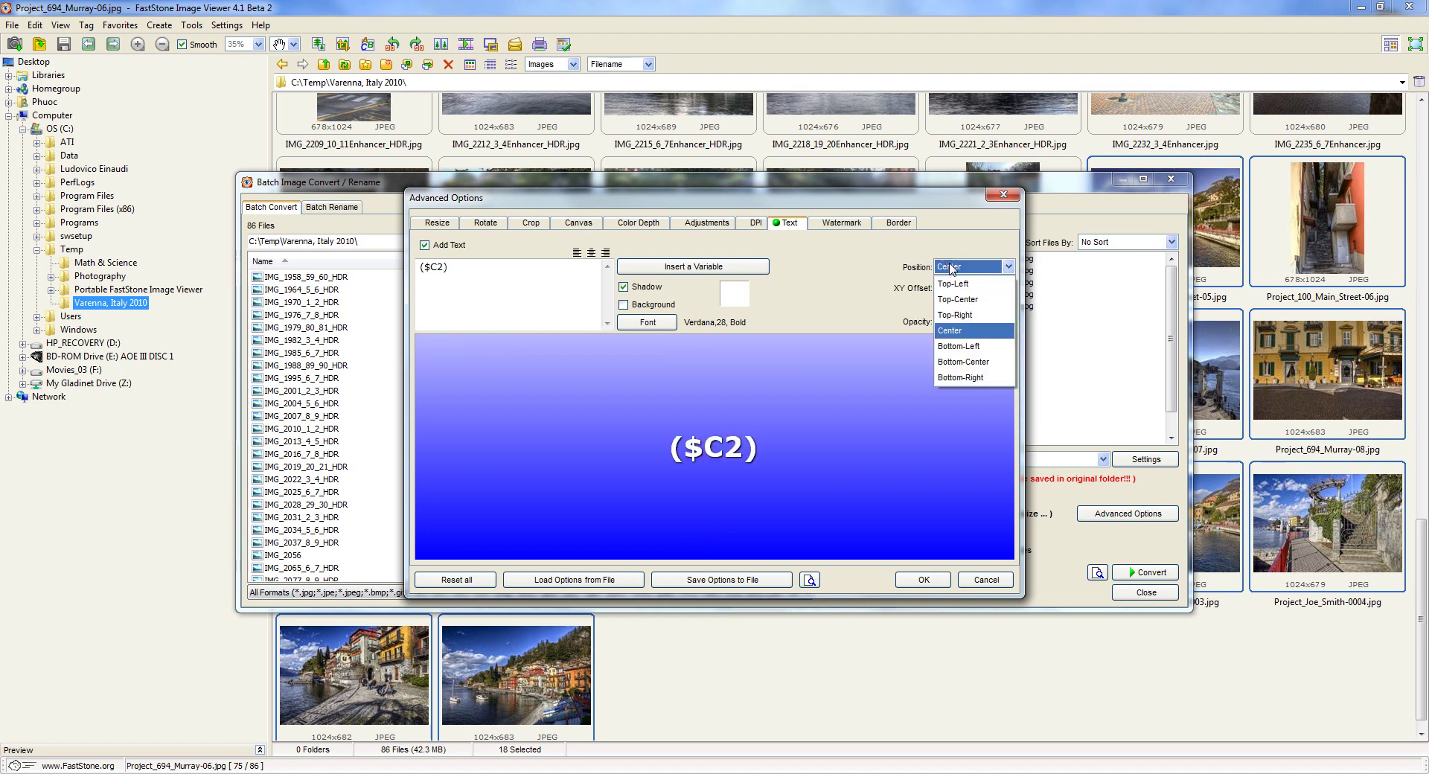
click(975, 364)
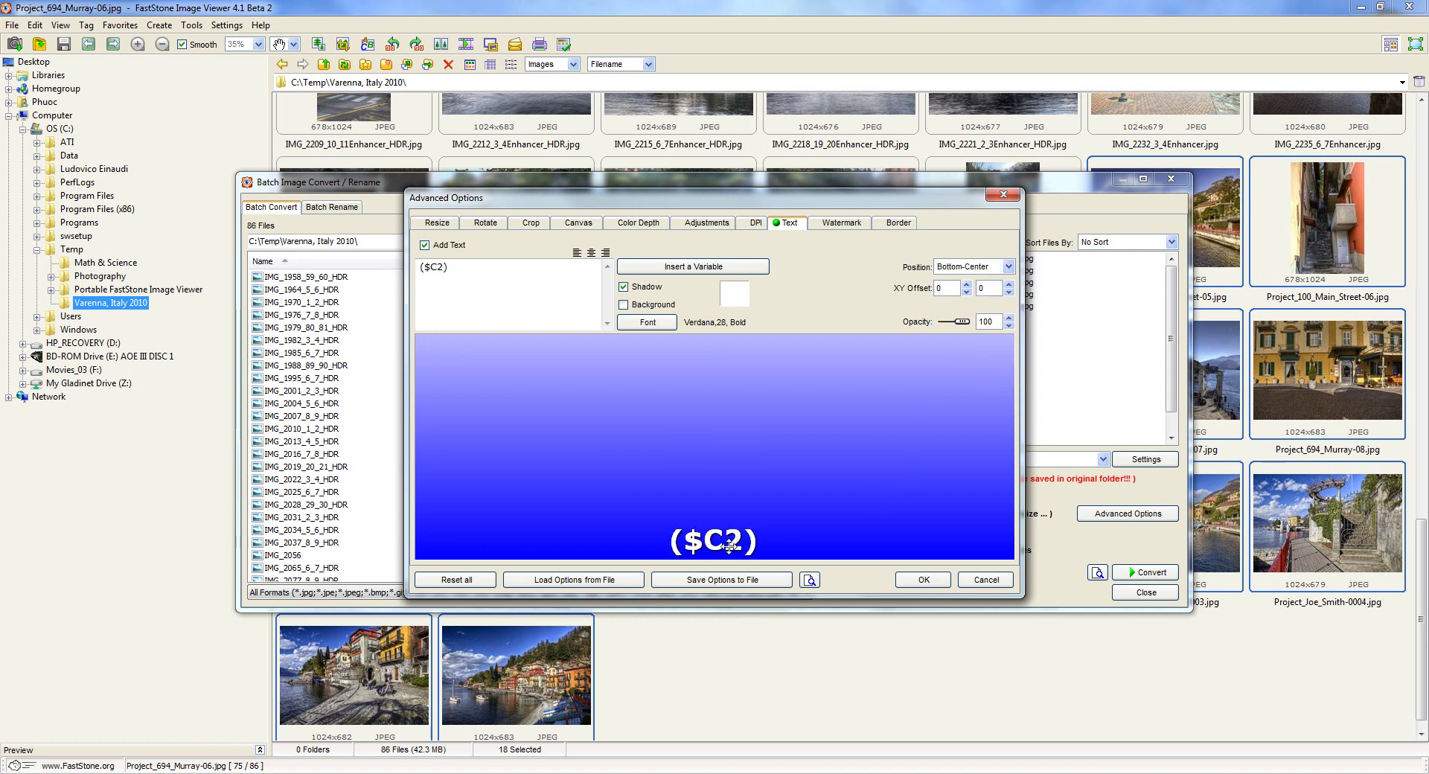
click(920, 581)
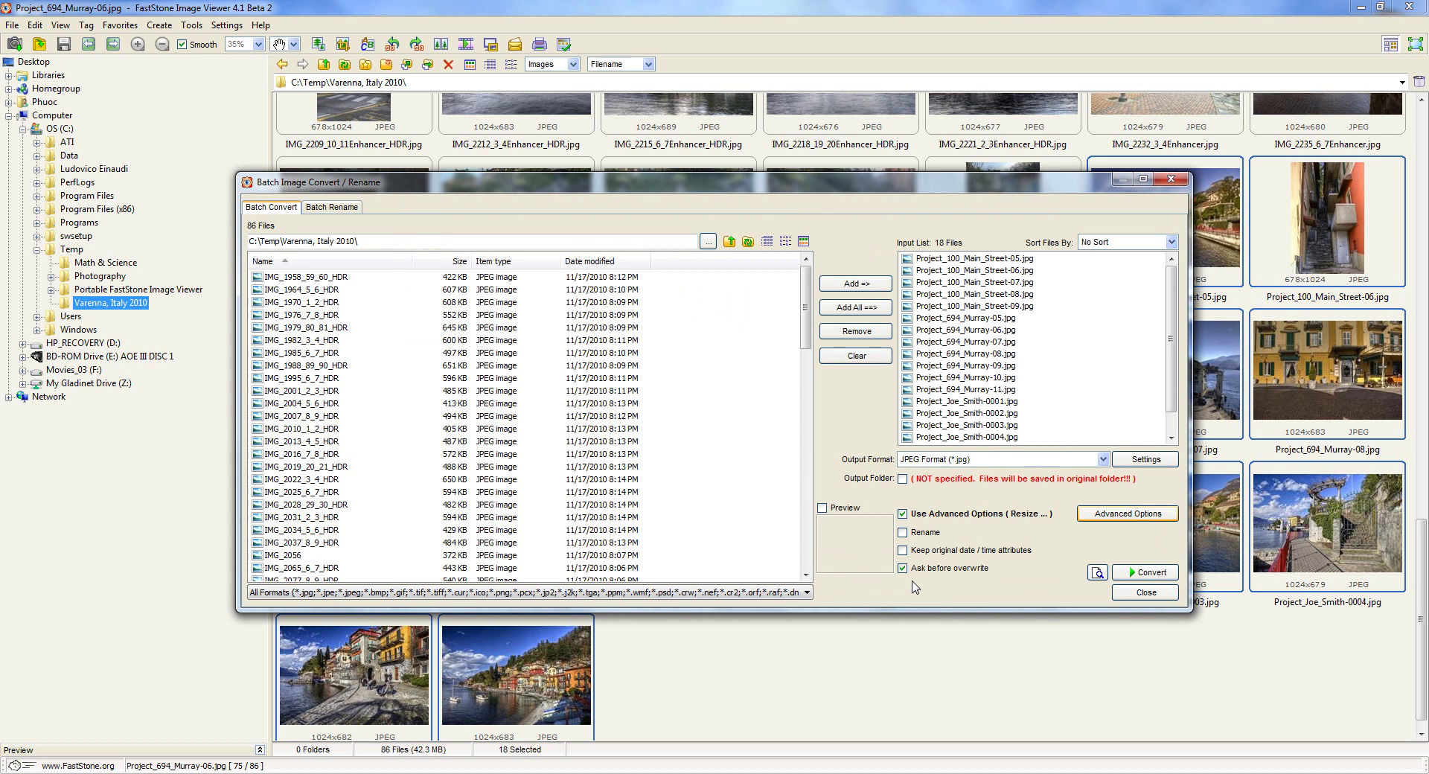
Step: Run the batch conversion, overwriting all existing photos in the original folder, and finish the conversion
click(1150, 574)
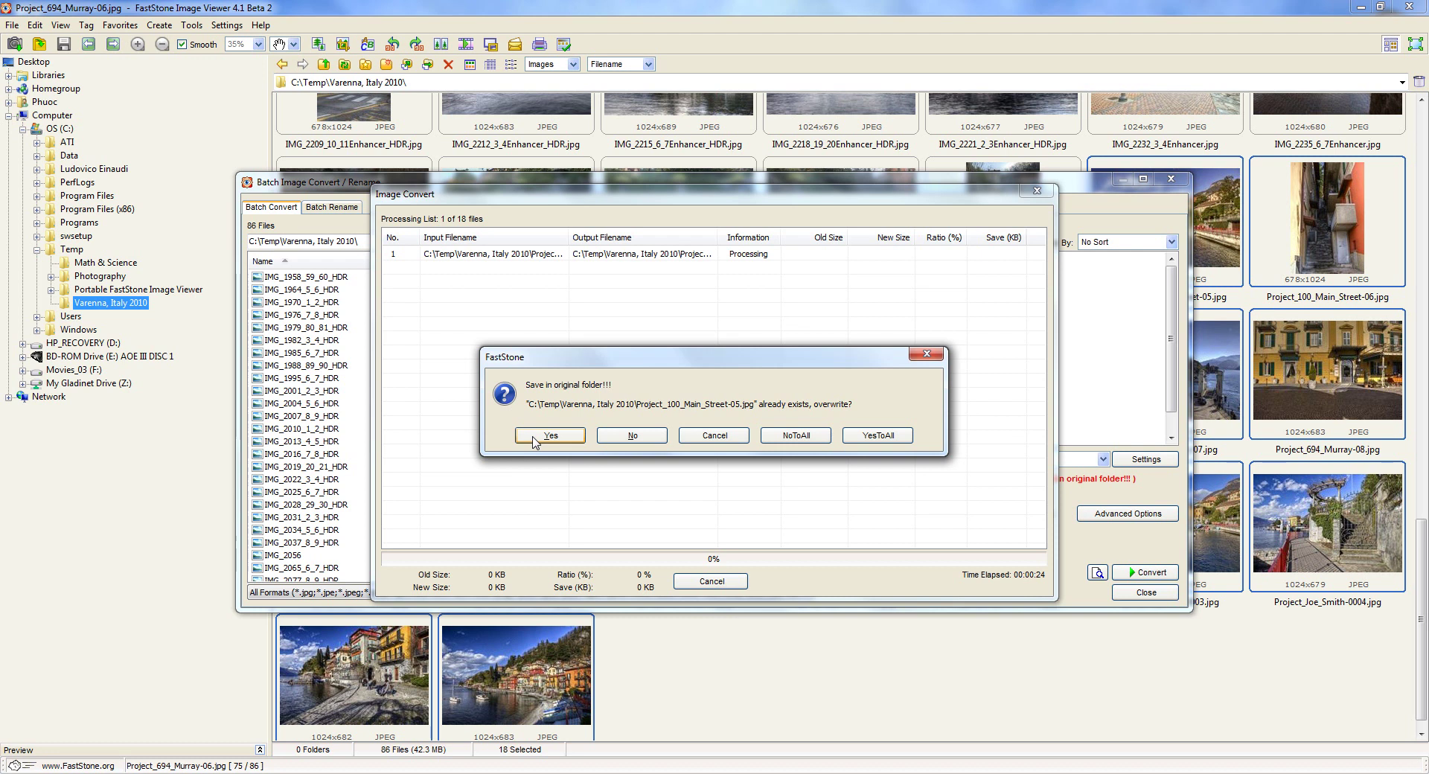
click(890, 438)
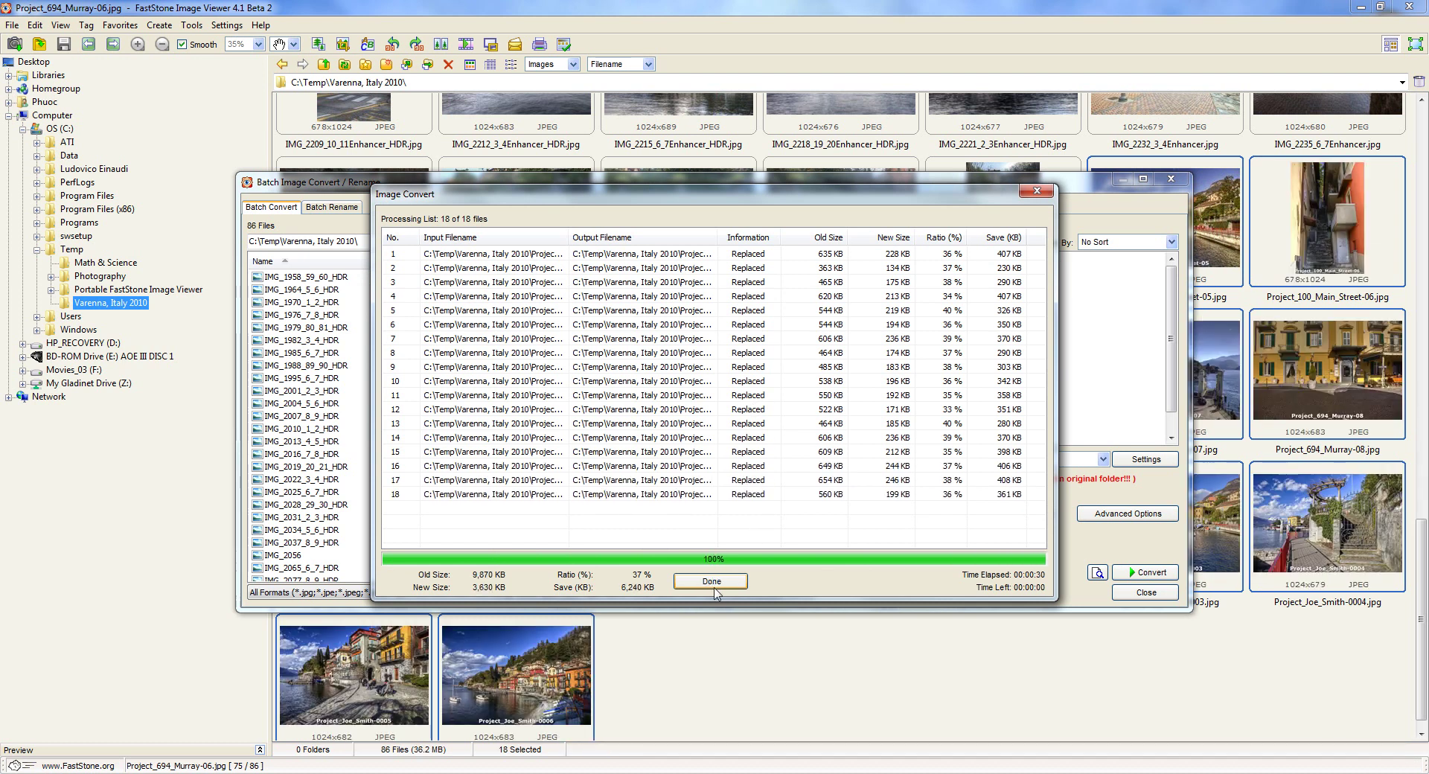
click(713, 585)
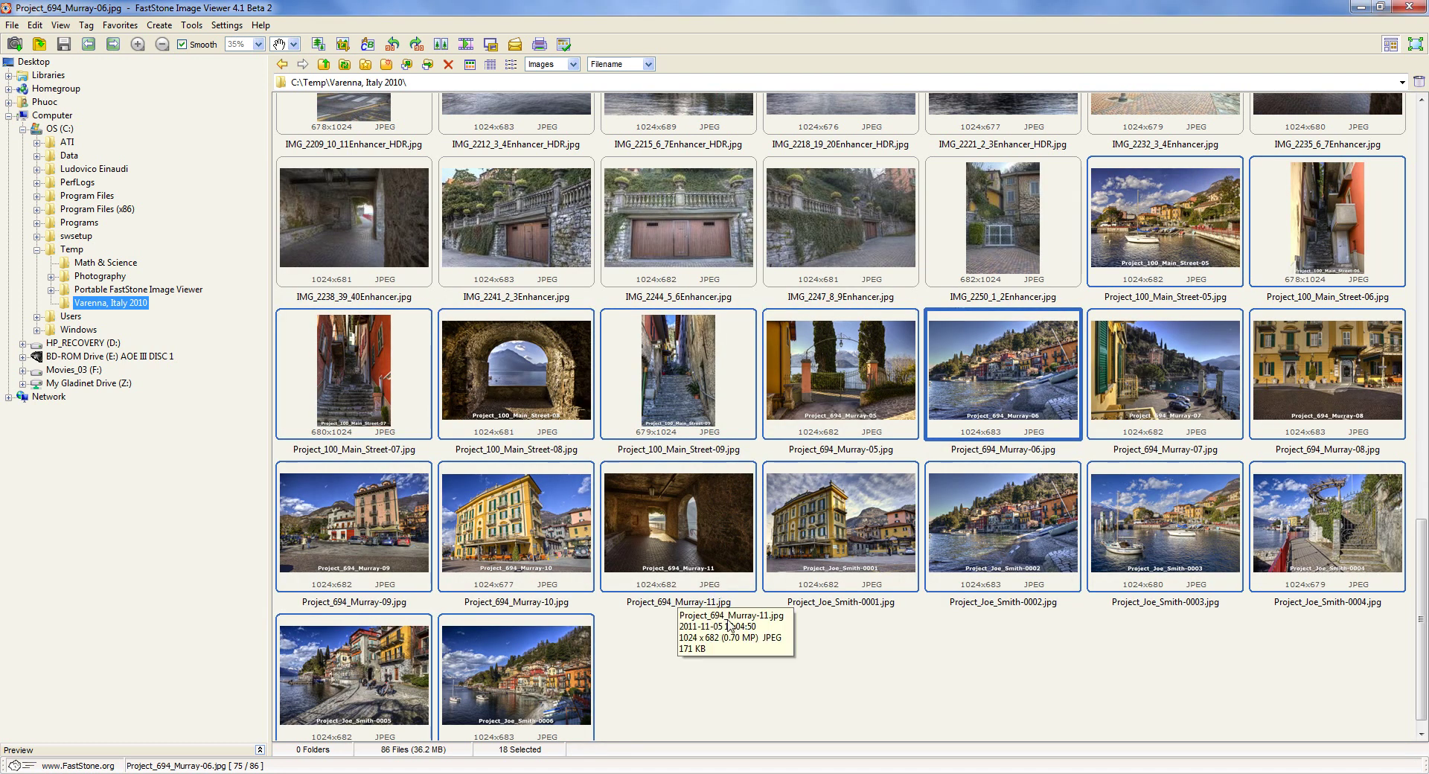
Step: View the converted photos one by one in full screen, starting with the stone archway photo, to check their file name overlays
double_click(492, 389)
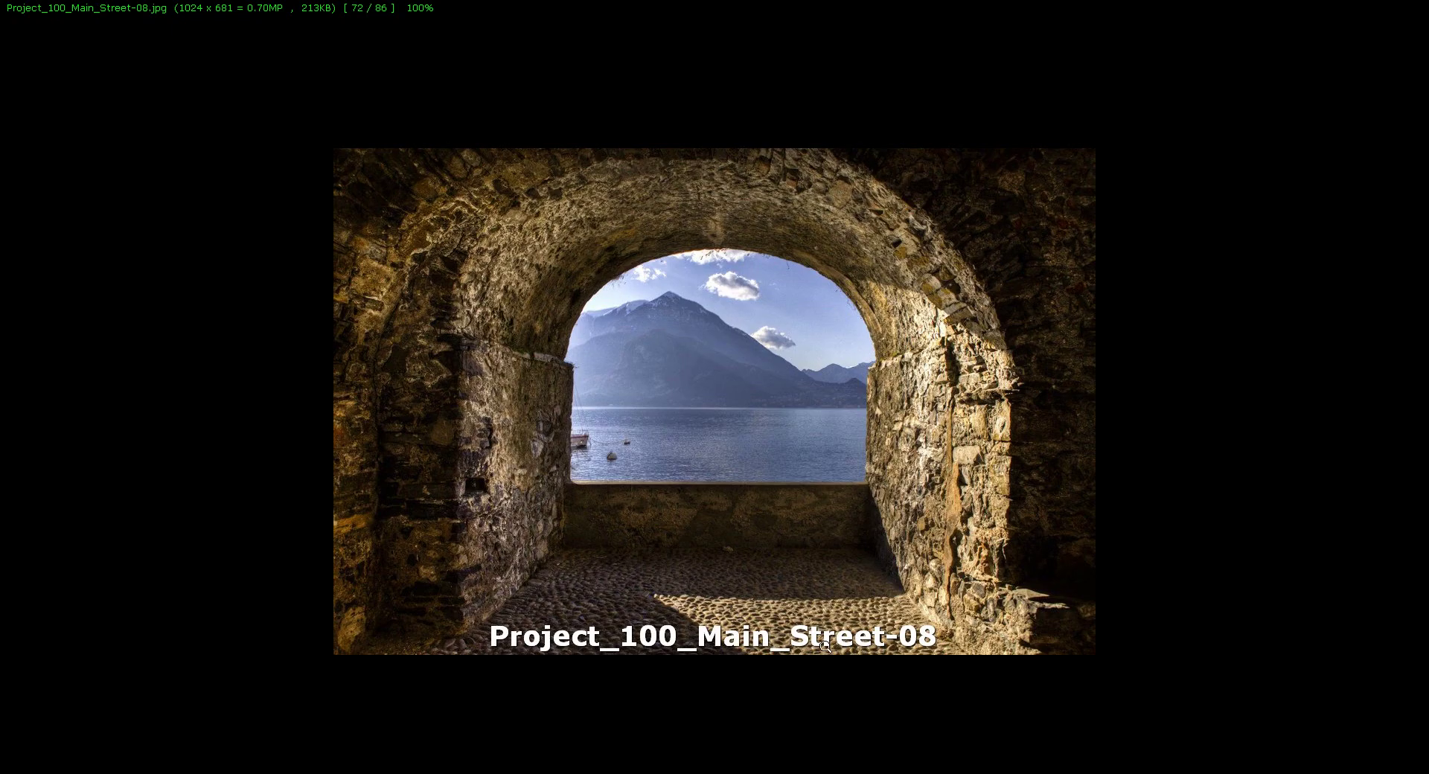
key(Right)
key(Right)
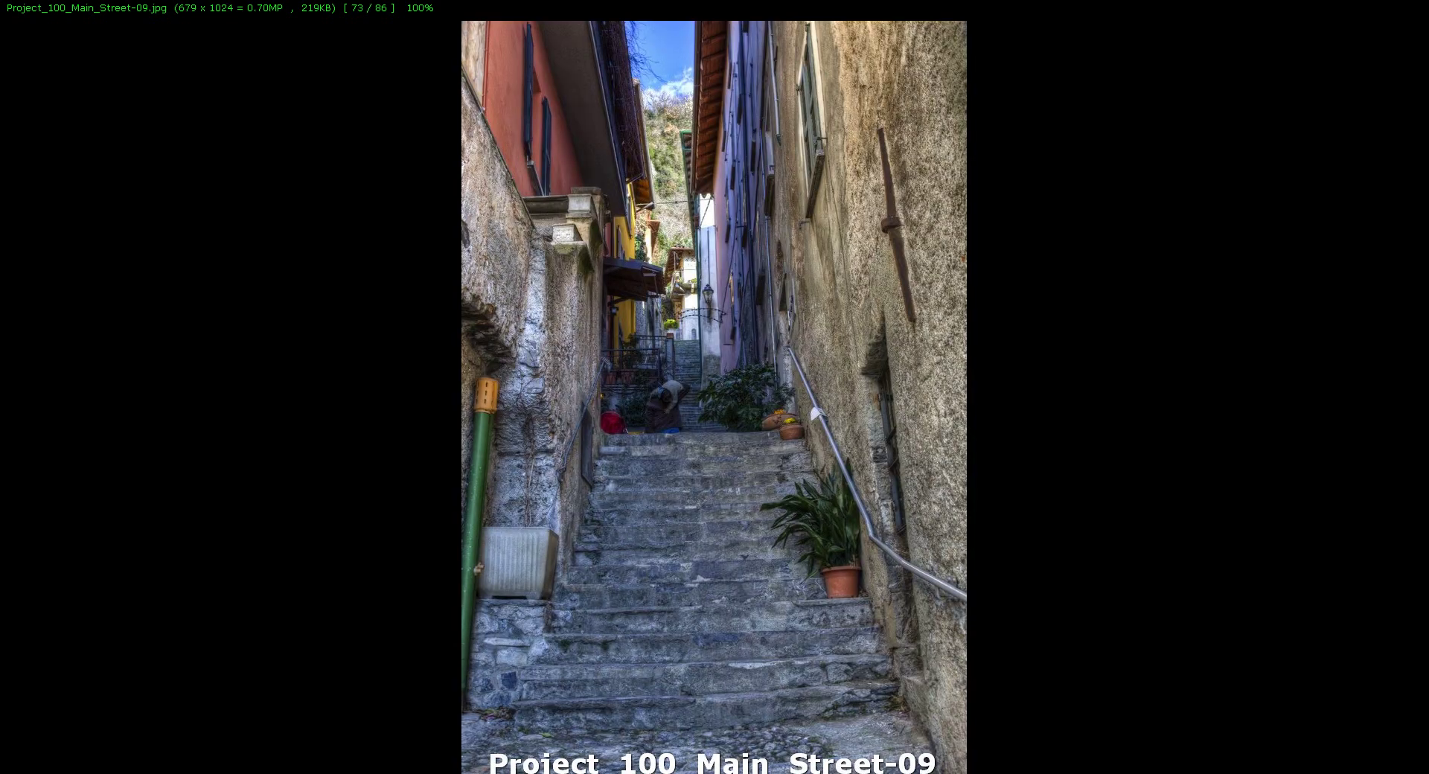
key(Right)
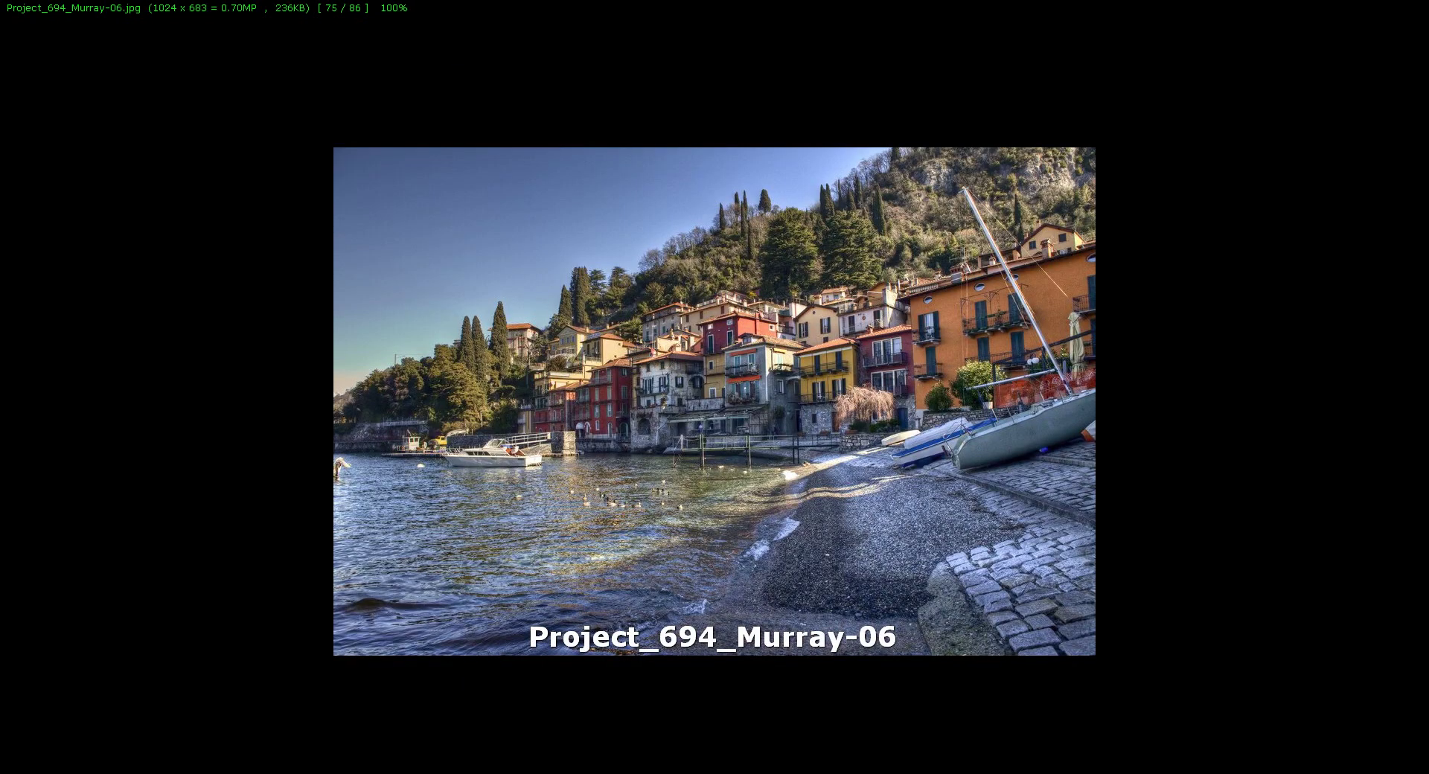
key(Right)
key(Right)
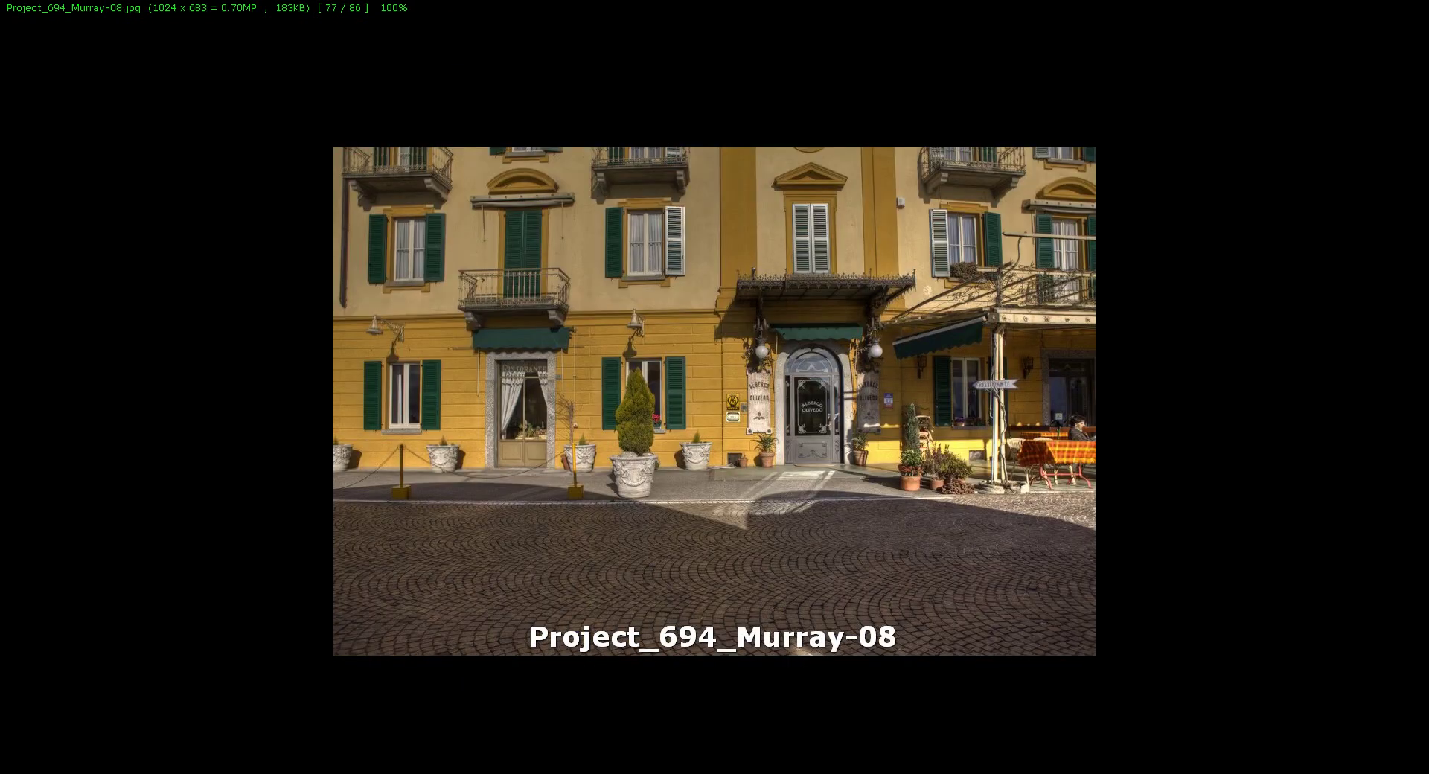
key(Right)
key(Right)
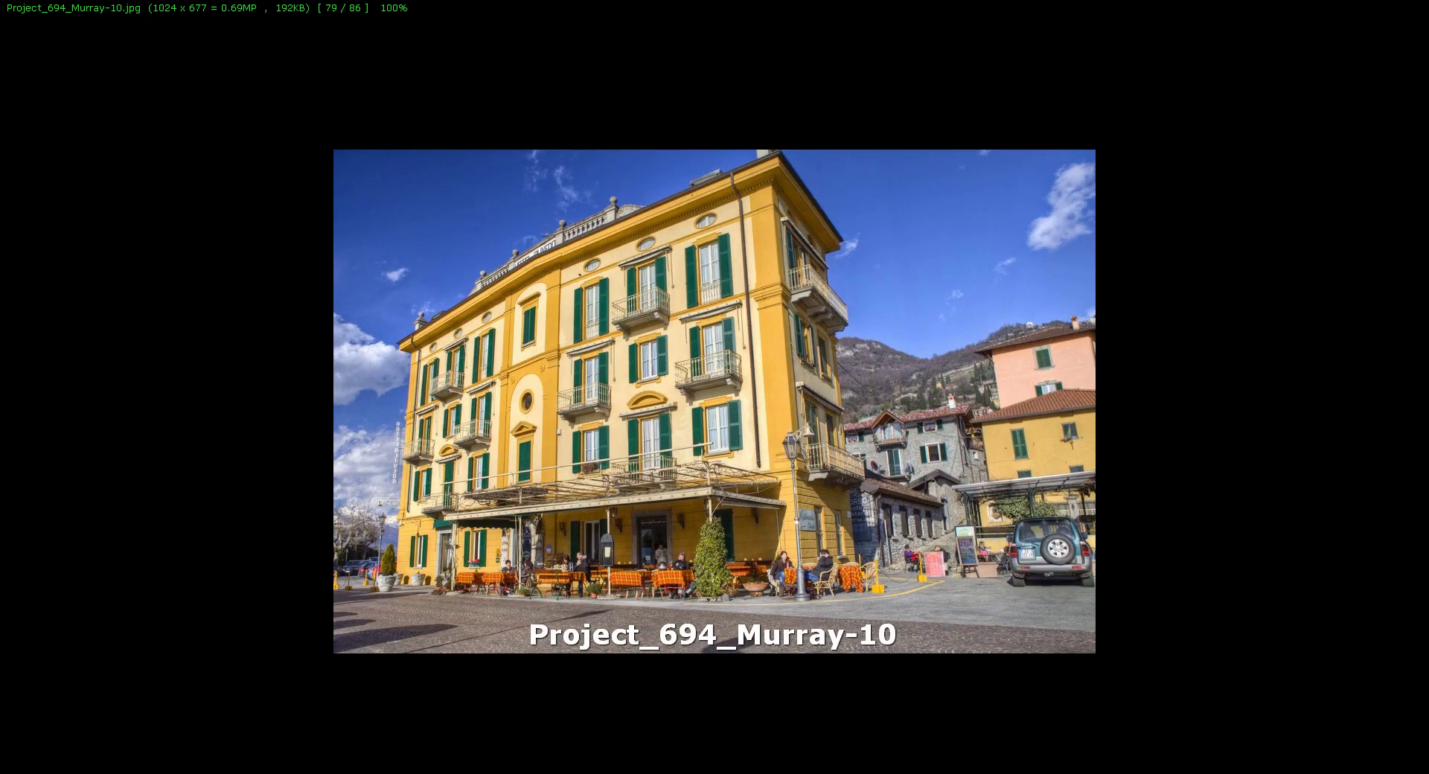
key(Right)
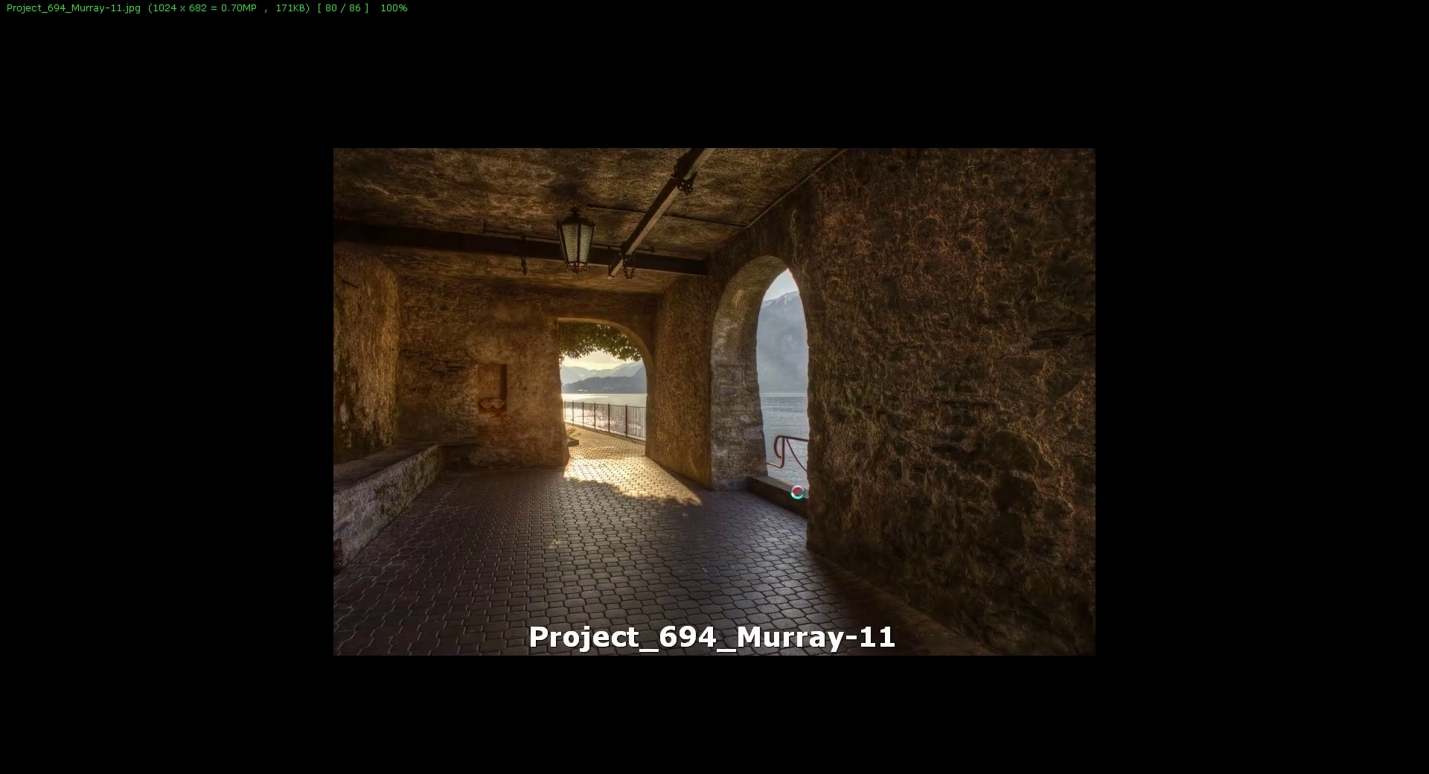
key(Escape)
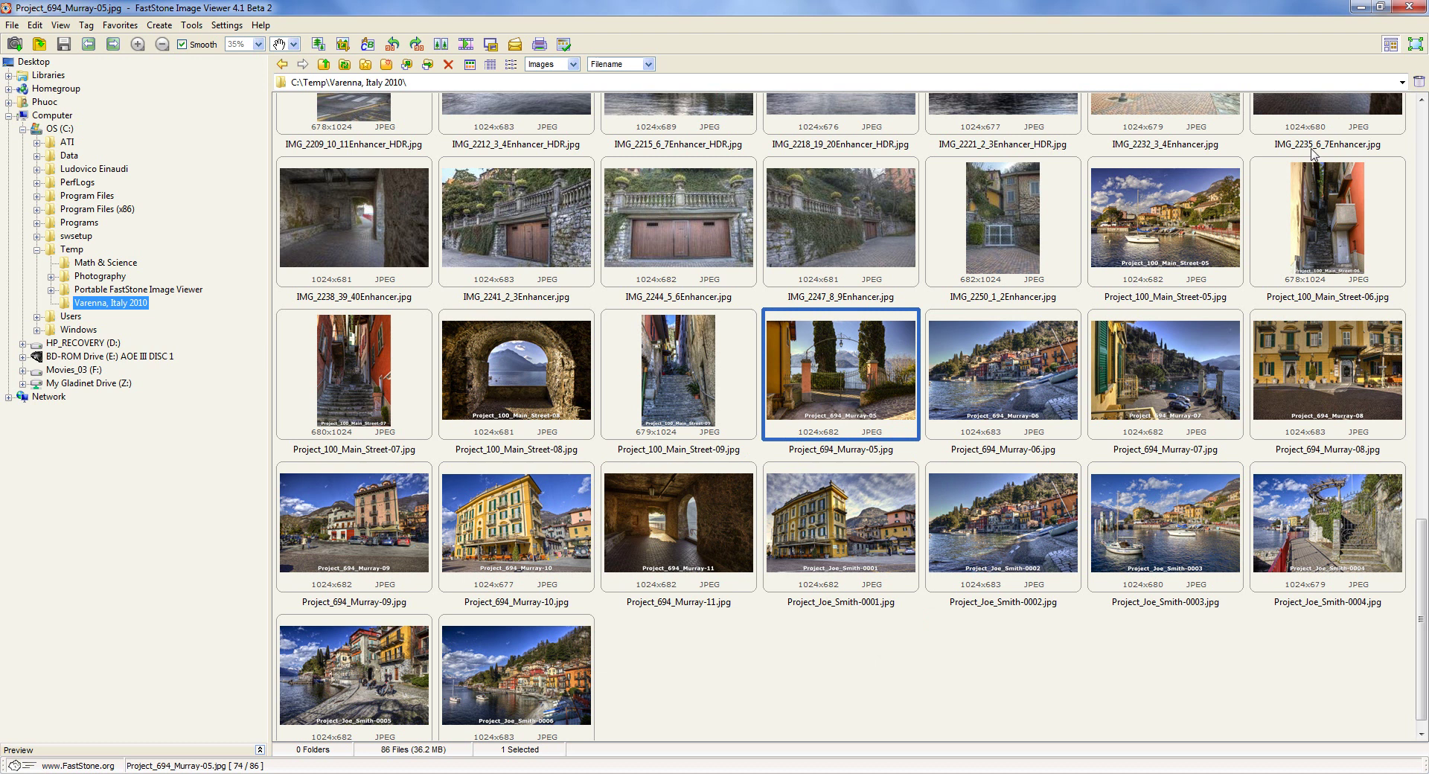
Step: Select the five photos of the first project, numbered 05 to 09, and open the print settings for them
click(1172, 264)
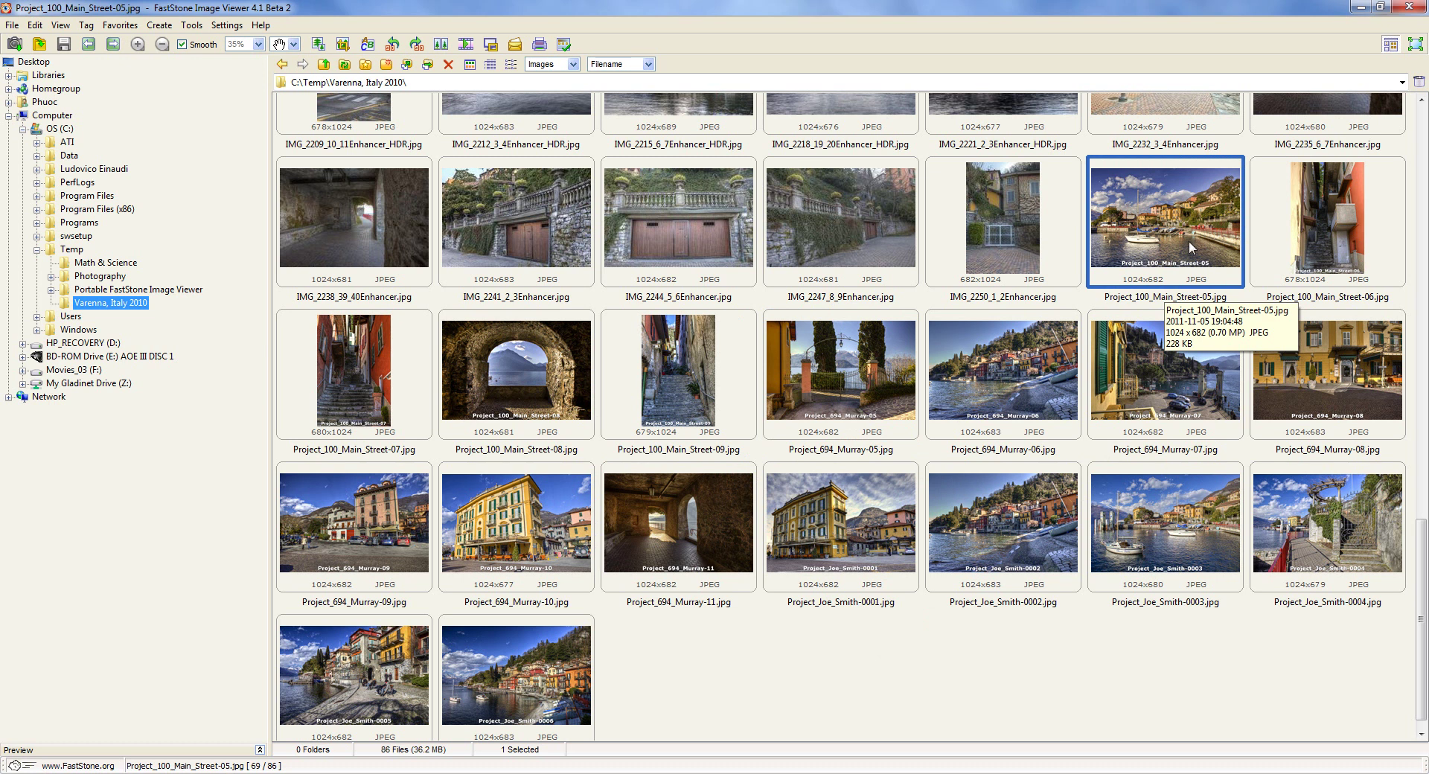
shift+click(678, 376)
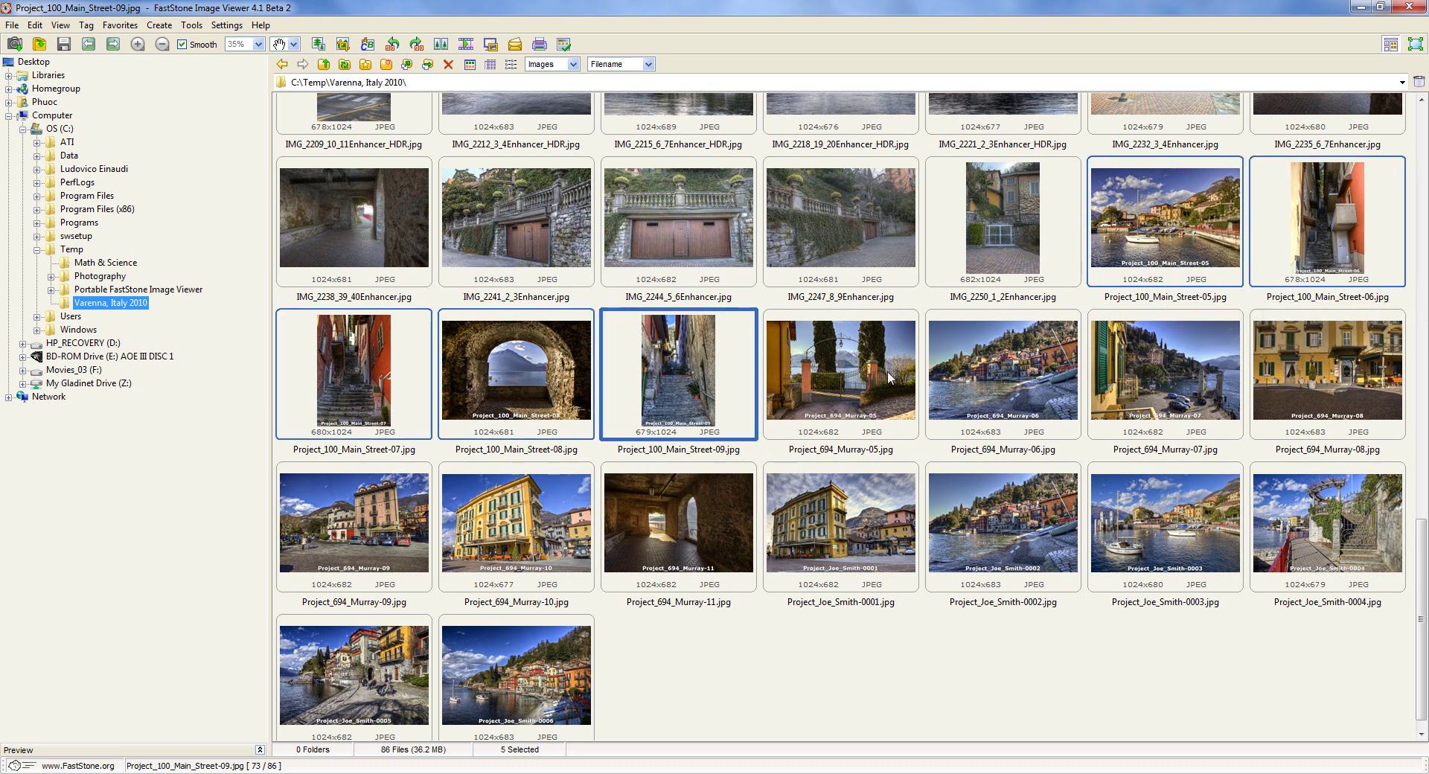
right_click(710, 365)
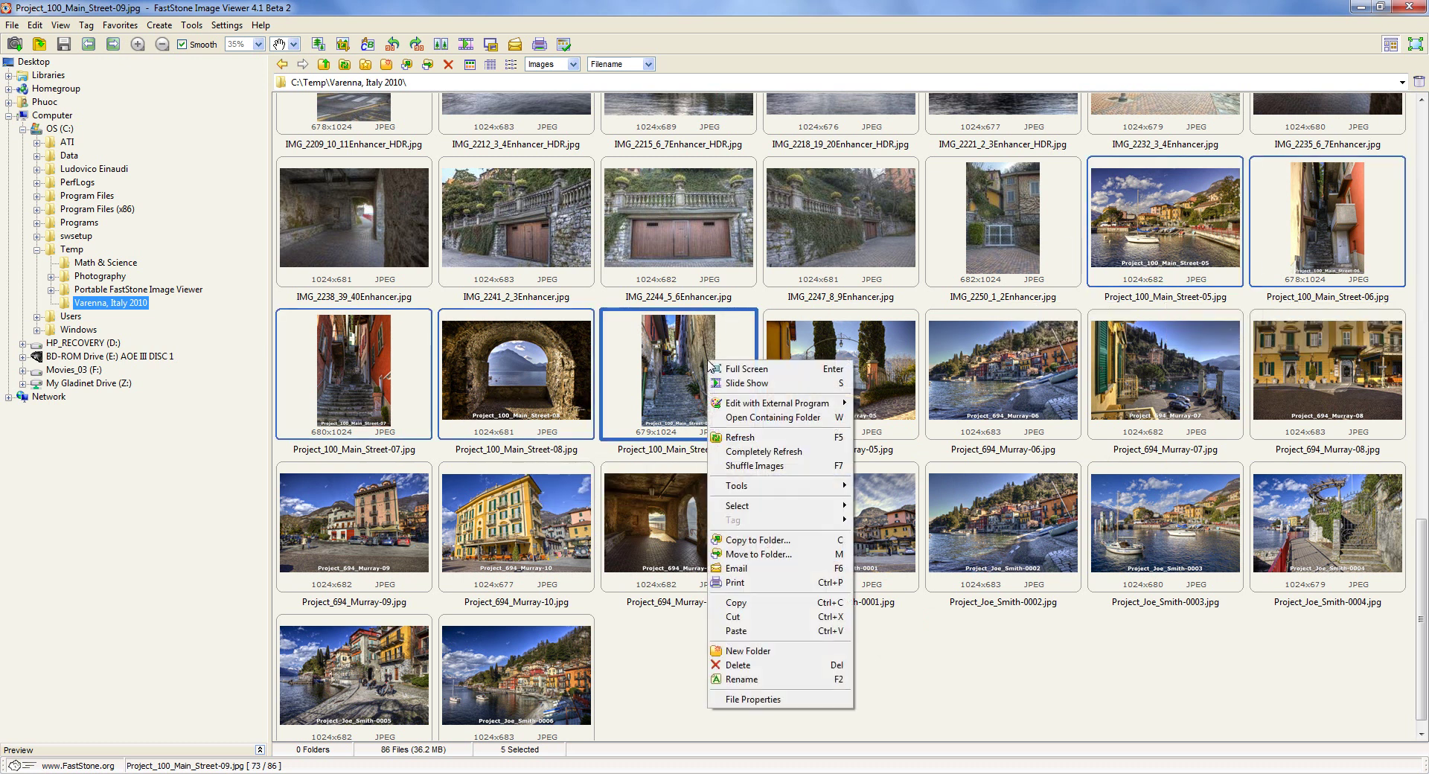
click(809, 582)
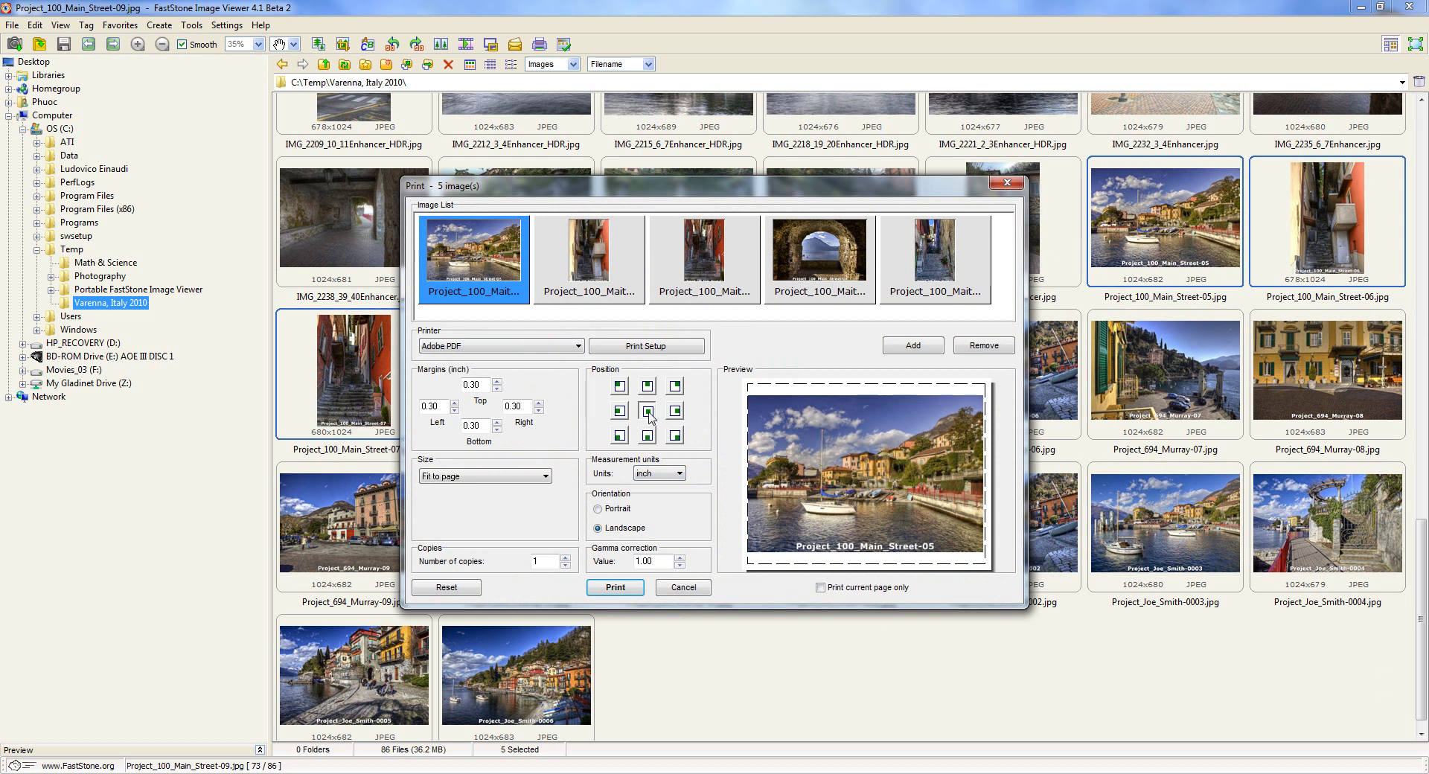
Step: Try the top-left and top-right placements for the printed image and return it to the page centre
click(620, 386)
click(678, 391)
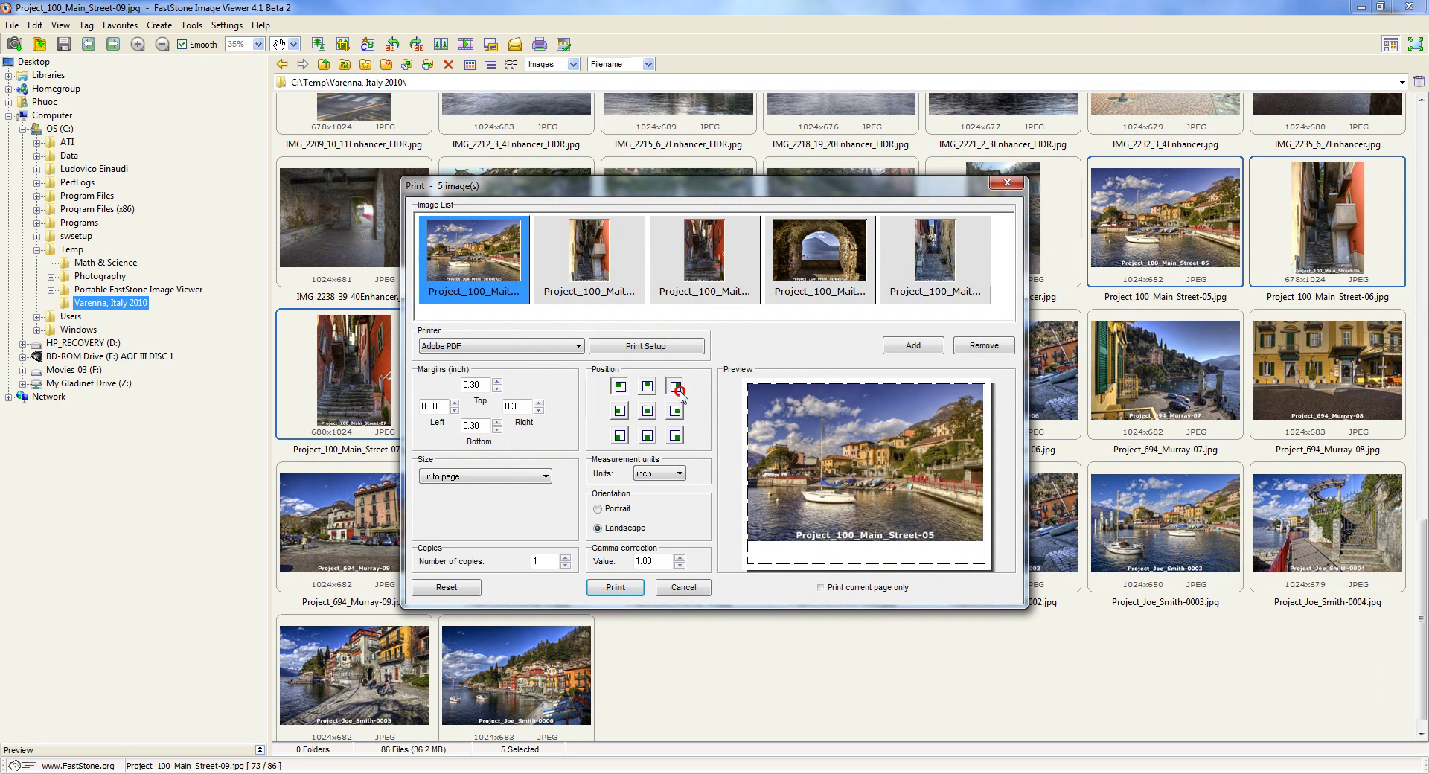
click(647, 410)
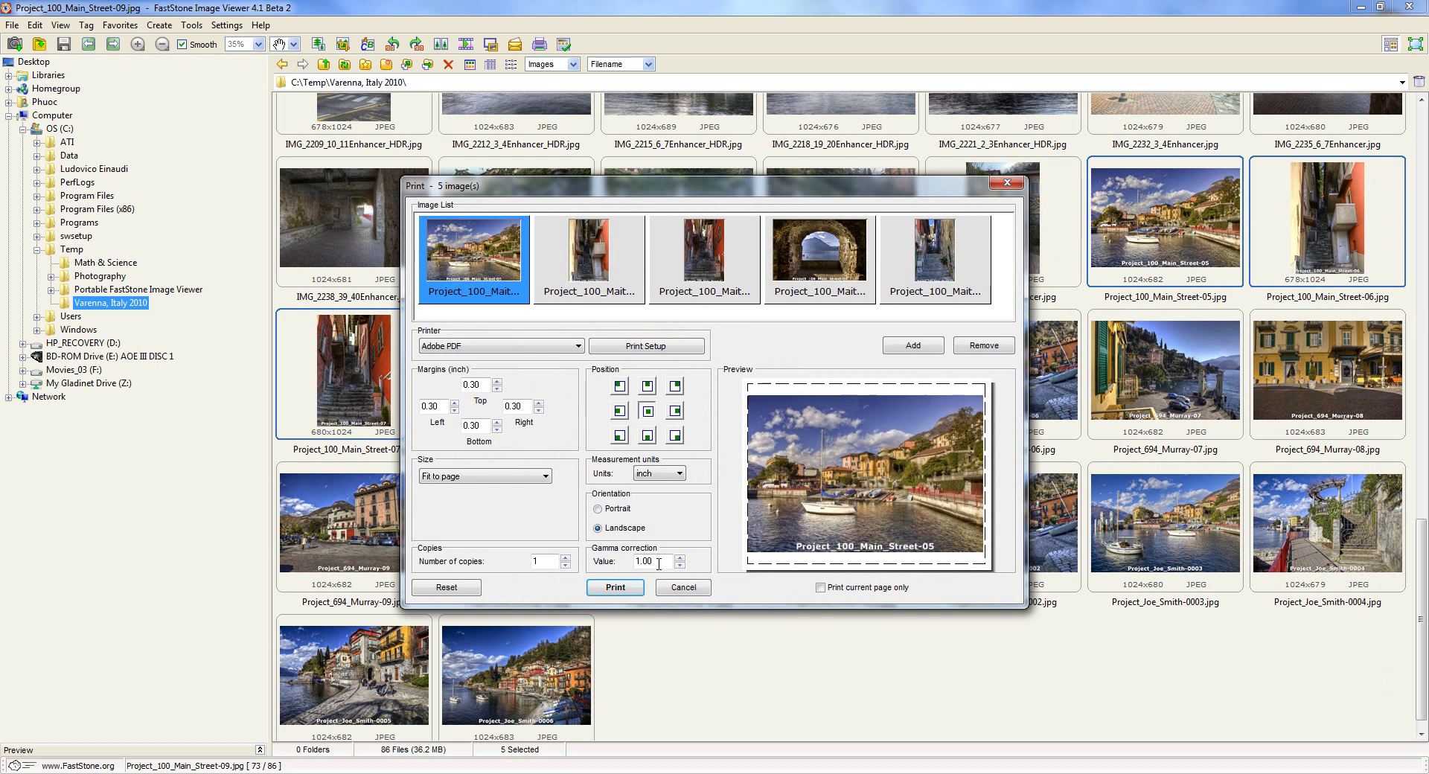
Step: Try the Normal, Stretch to page and Specified size print sizes, return to Fit to page, and cancel printing
click(544, 477)
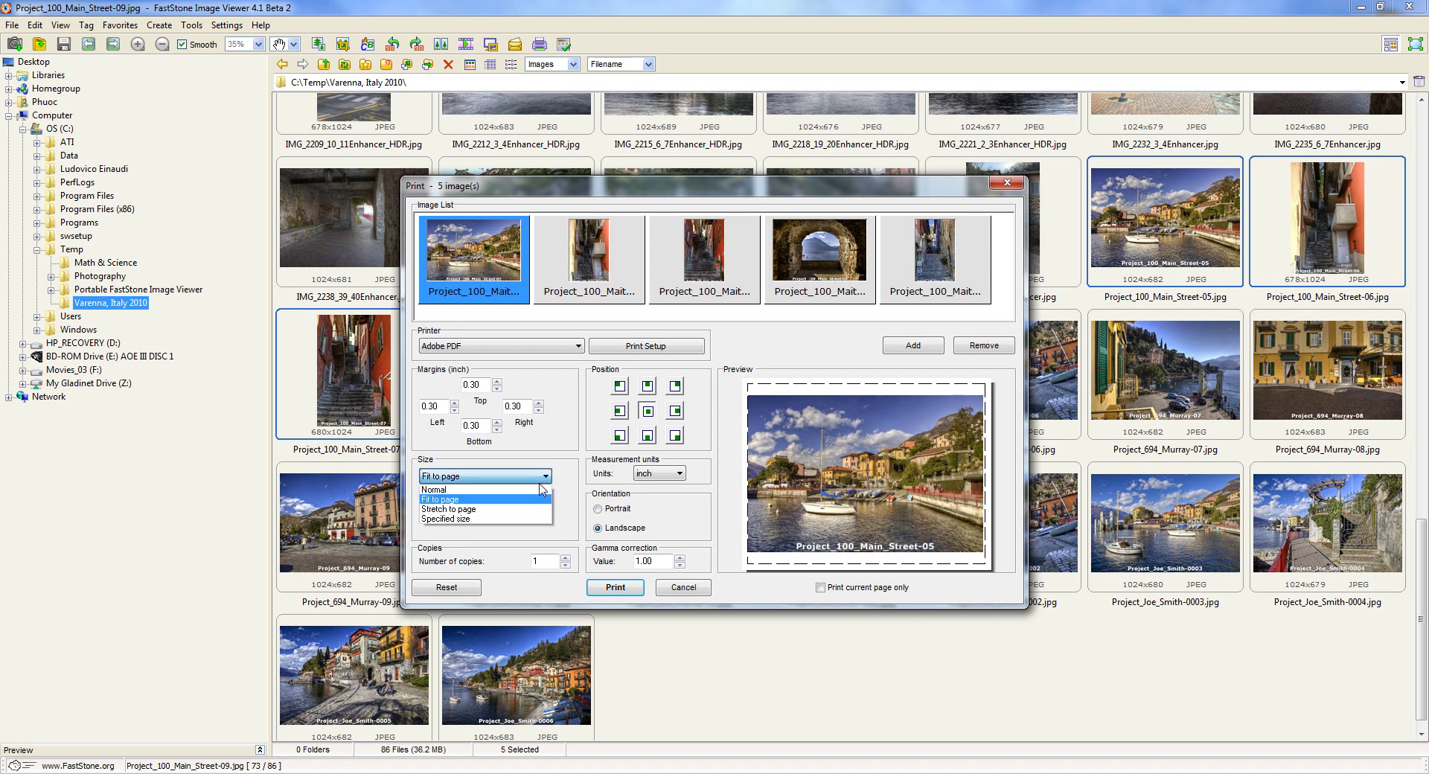
click(473, 489)
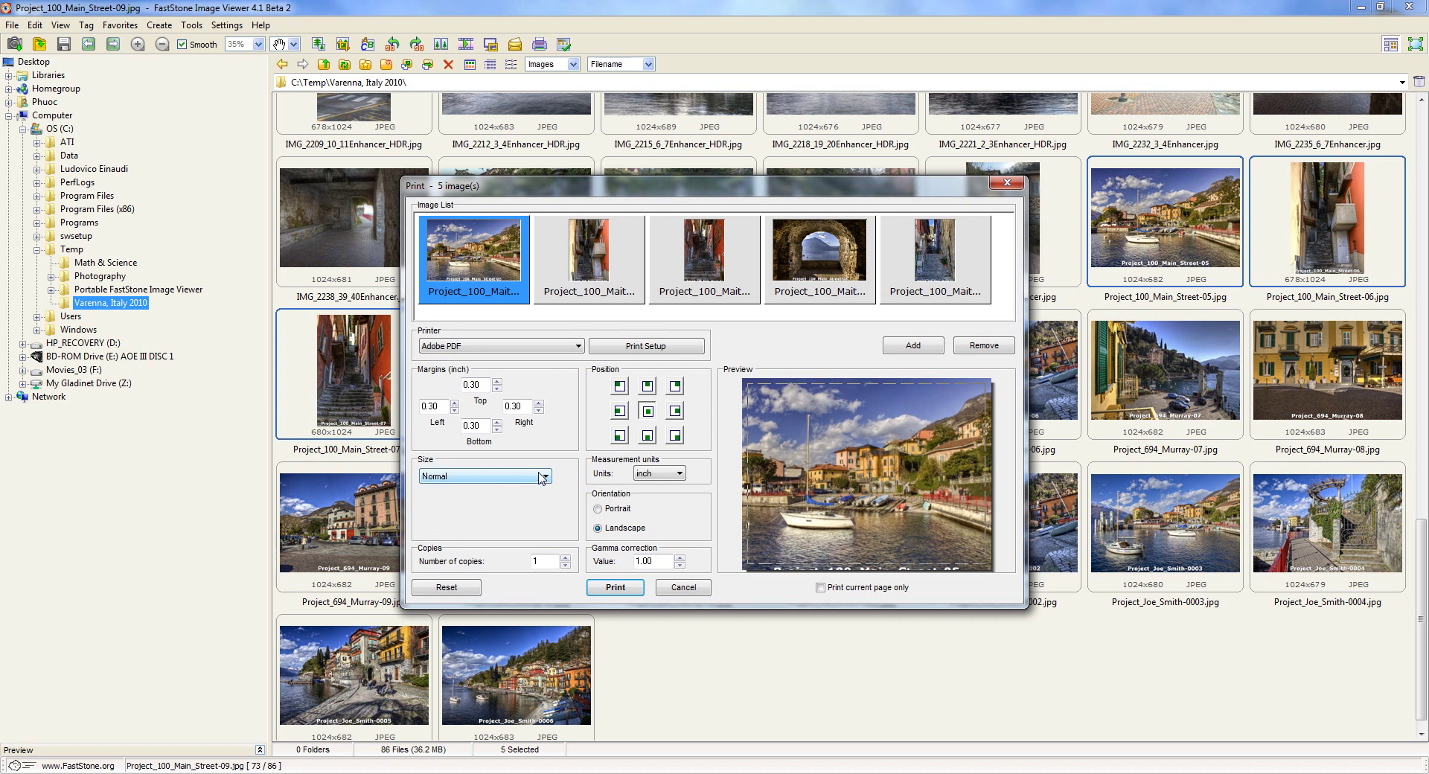
click(544, 477)
click(486, 509)
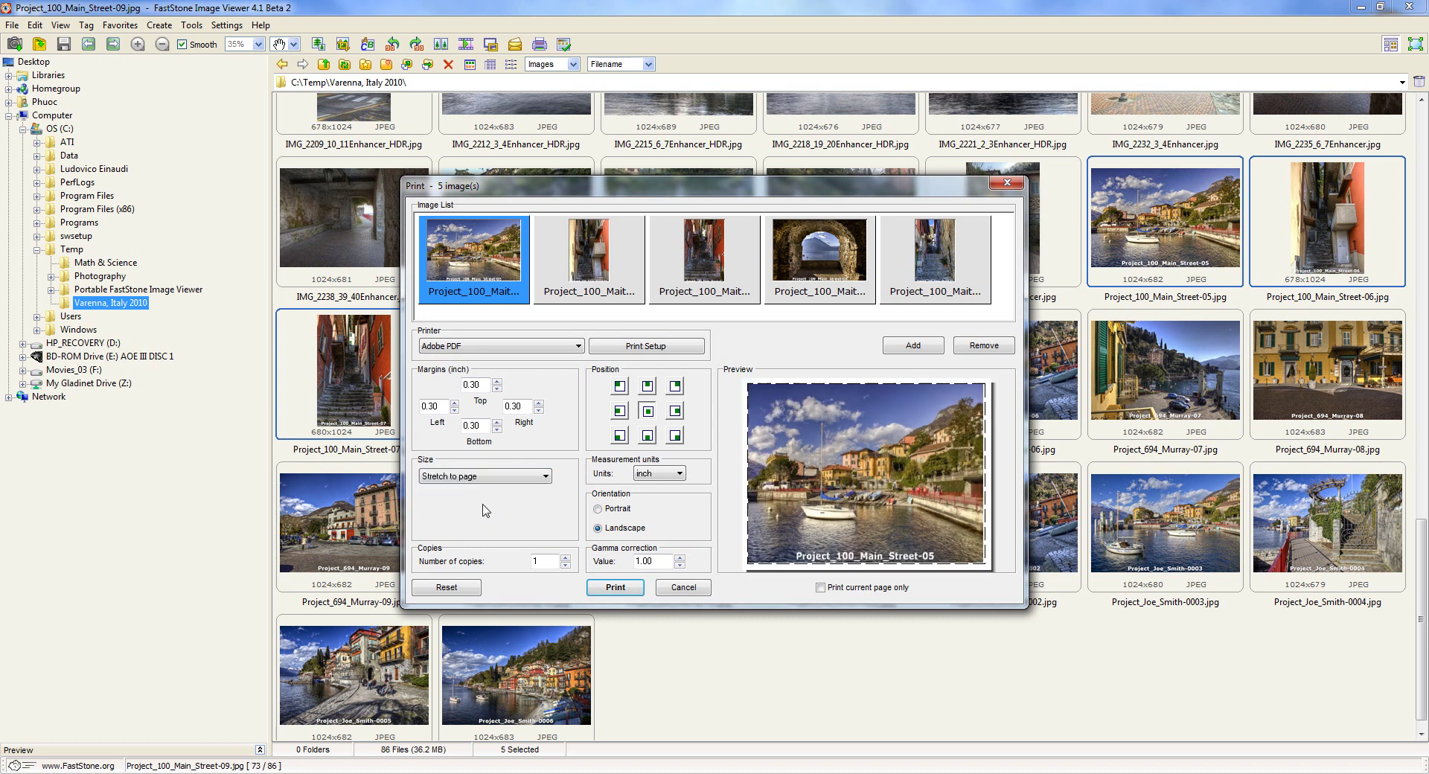
click(497, 479)
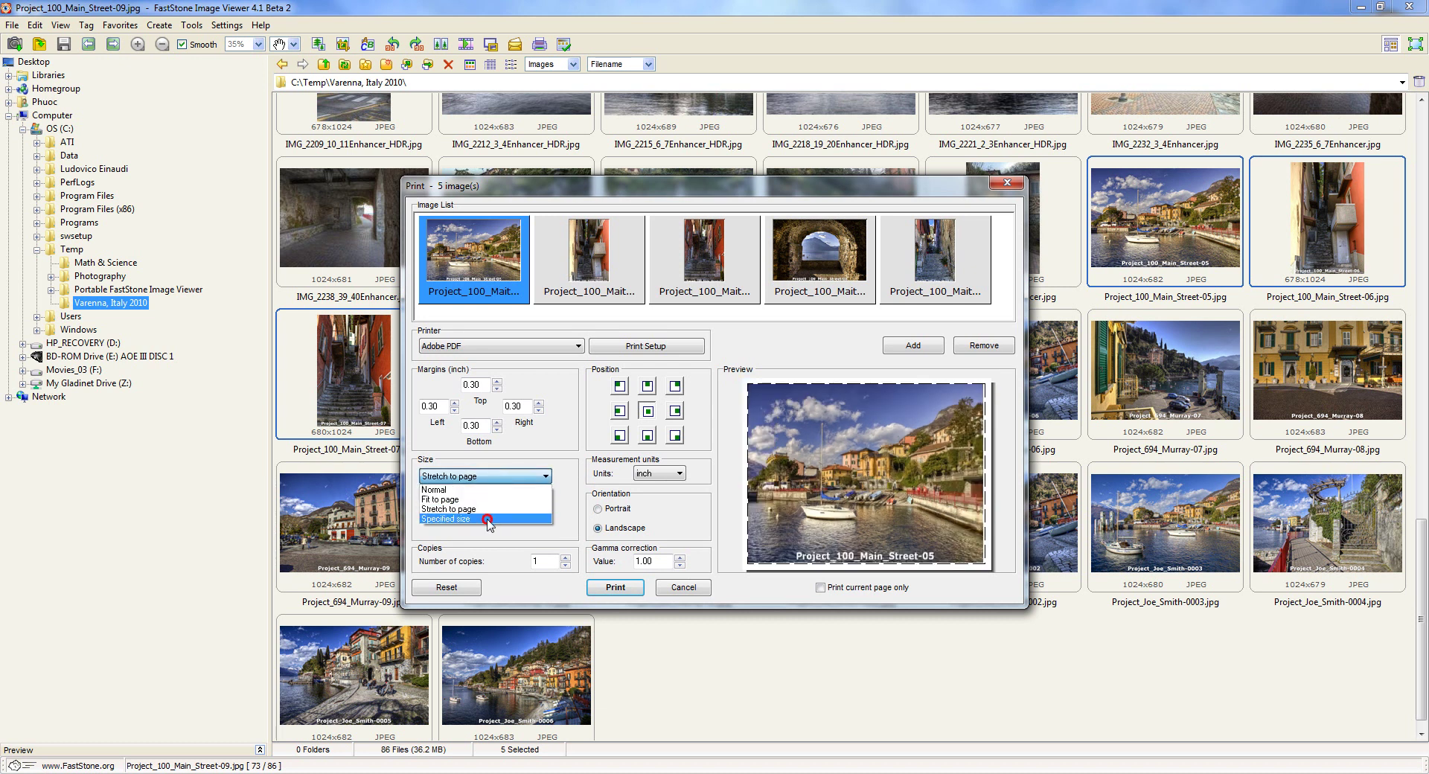
click(484, 523)
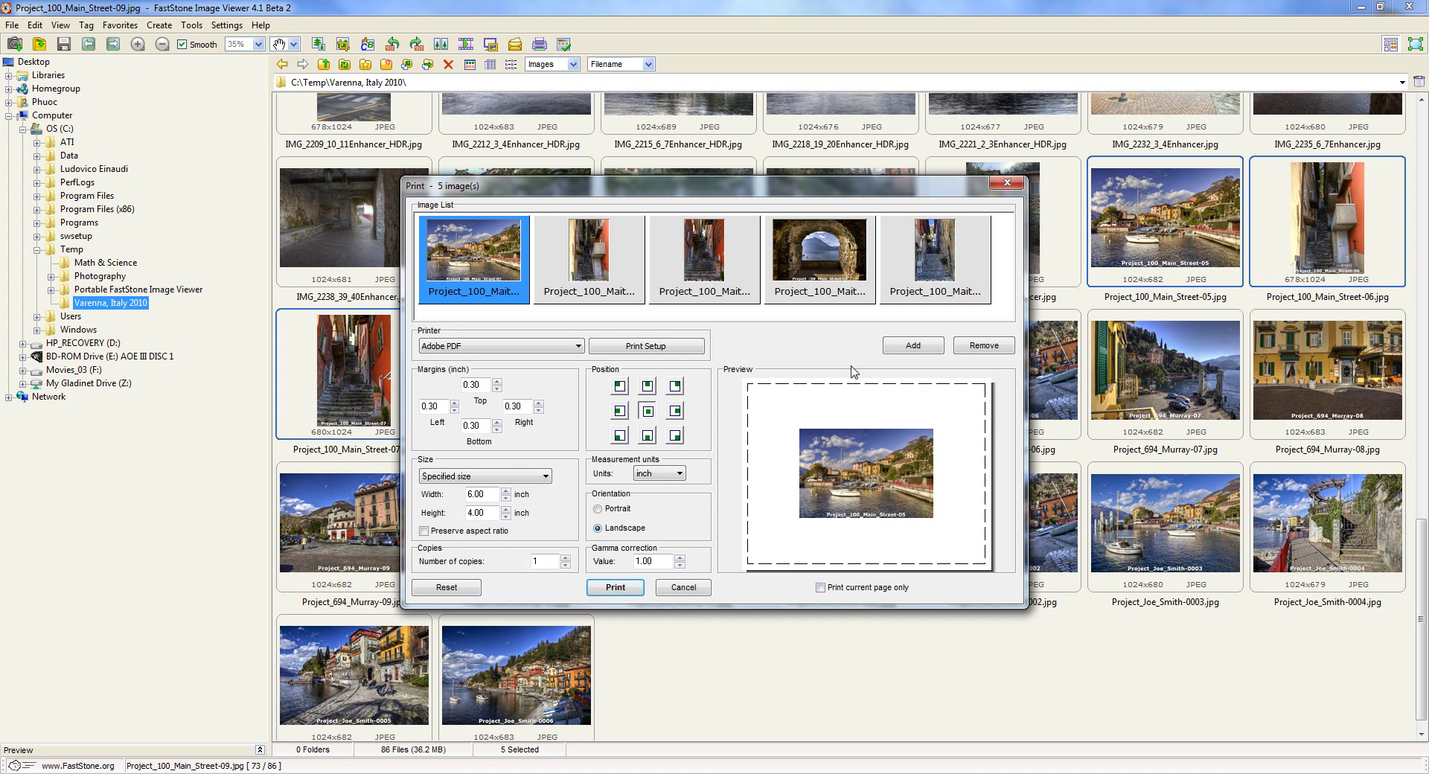
click(515, 478)
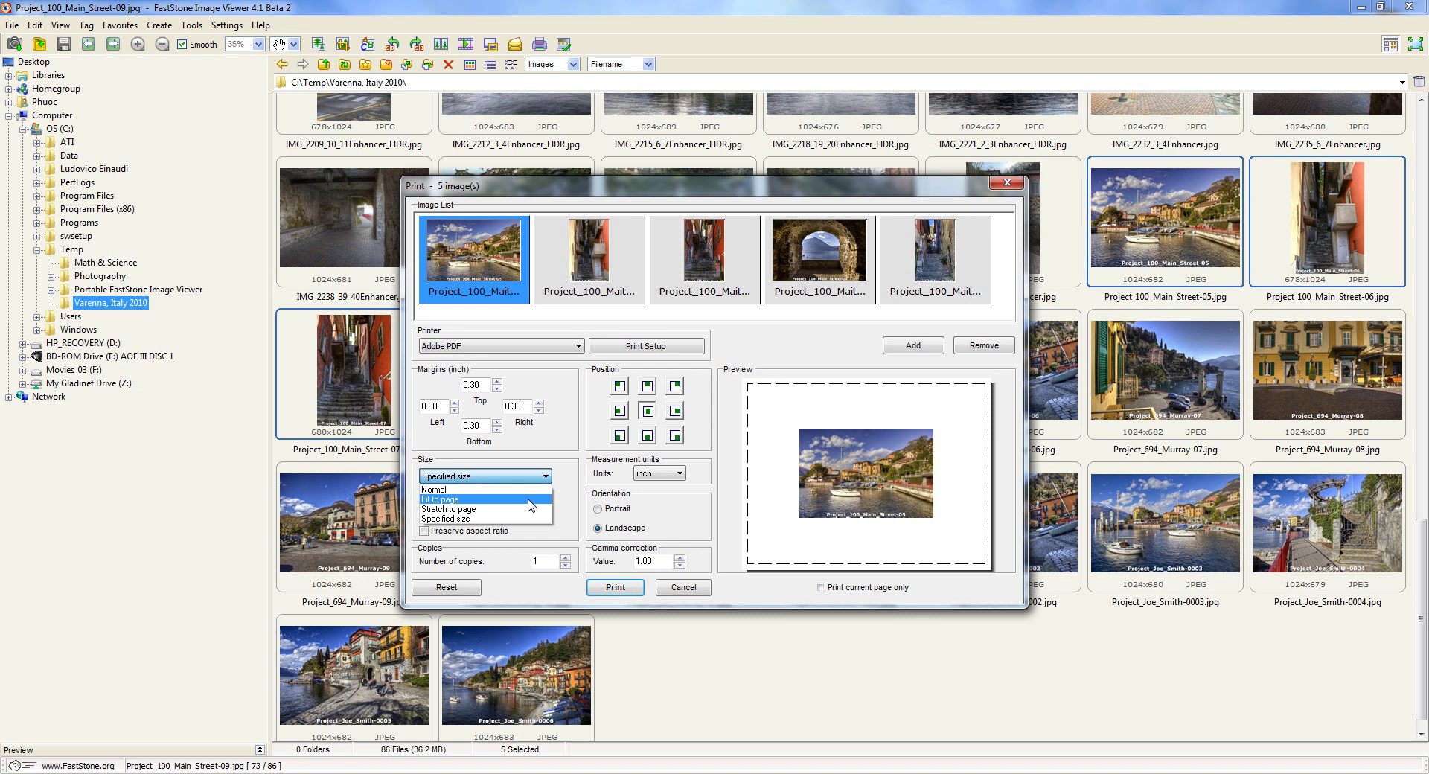
click(531, 499)
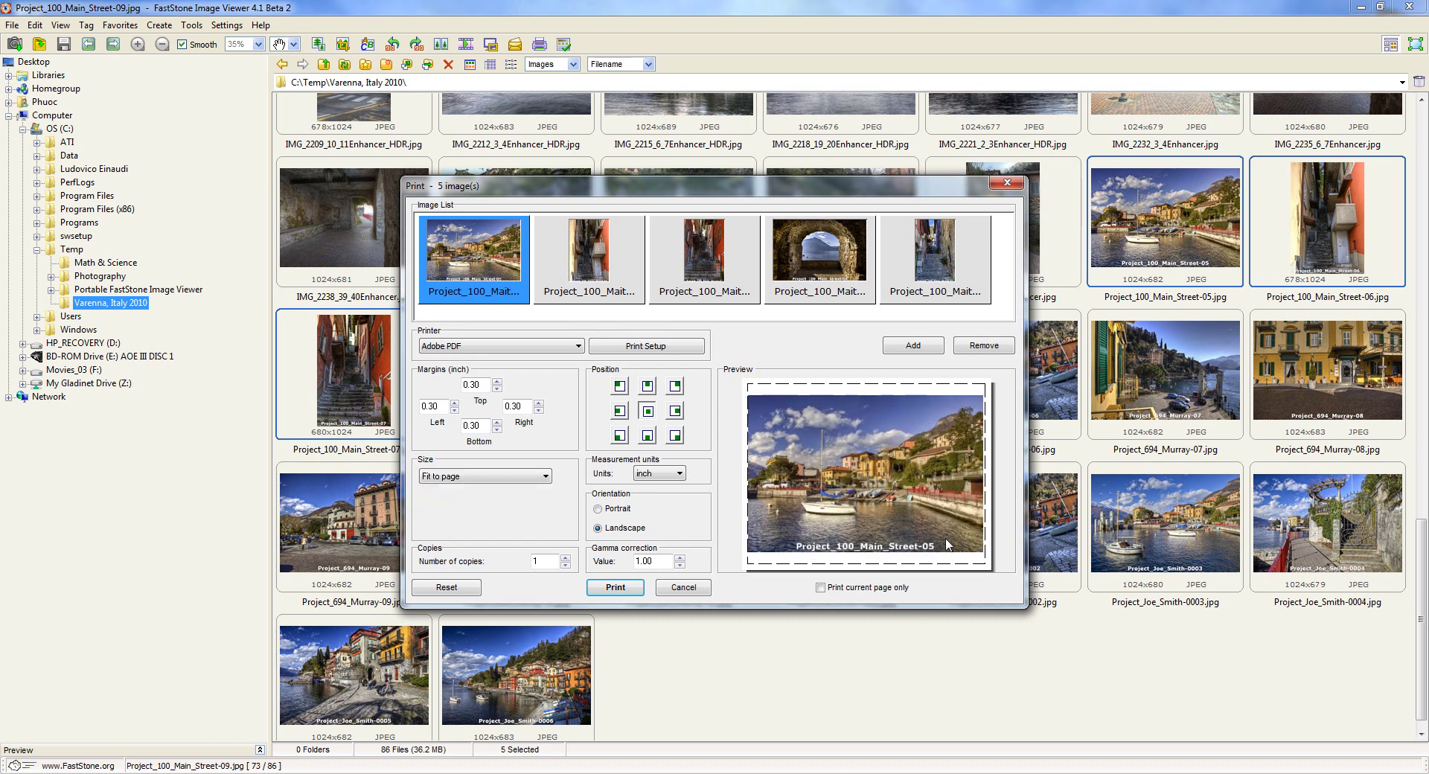
click(677, 595)
Step: Clear the photo selection and select the four photos from IMG_2056.jpg to IMG_2080_1_2_HDR.jpg instead
click(824, 650)
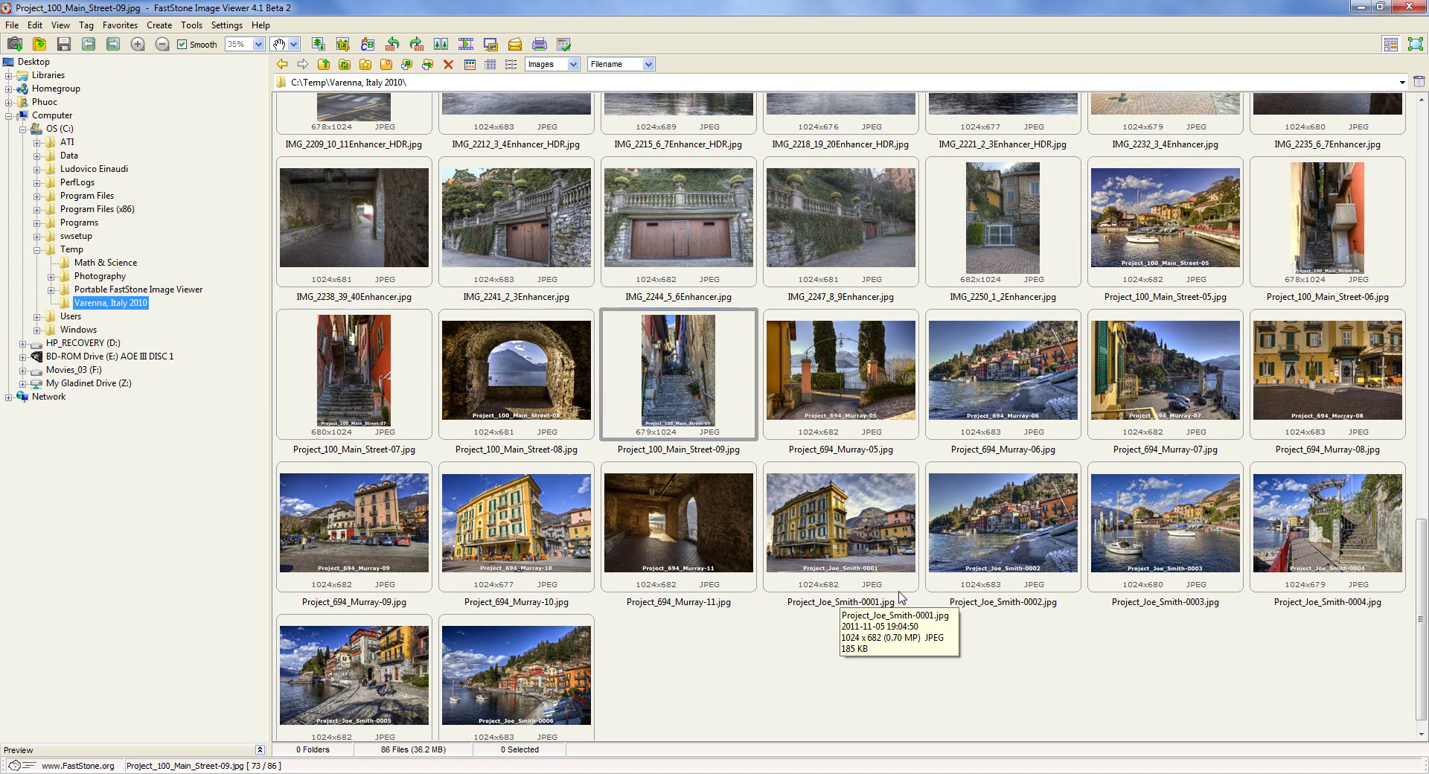
scroll(901, 595, up, 3)
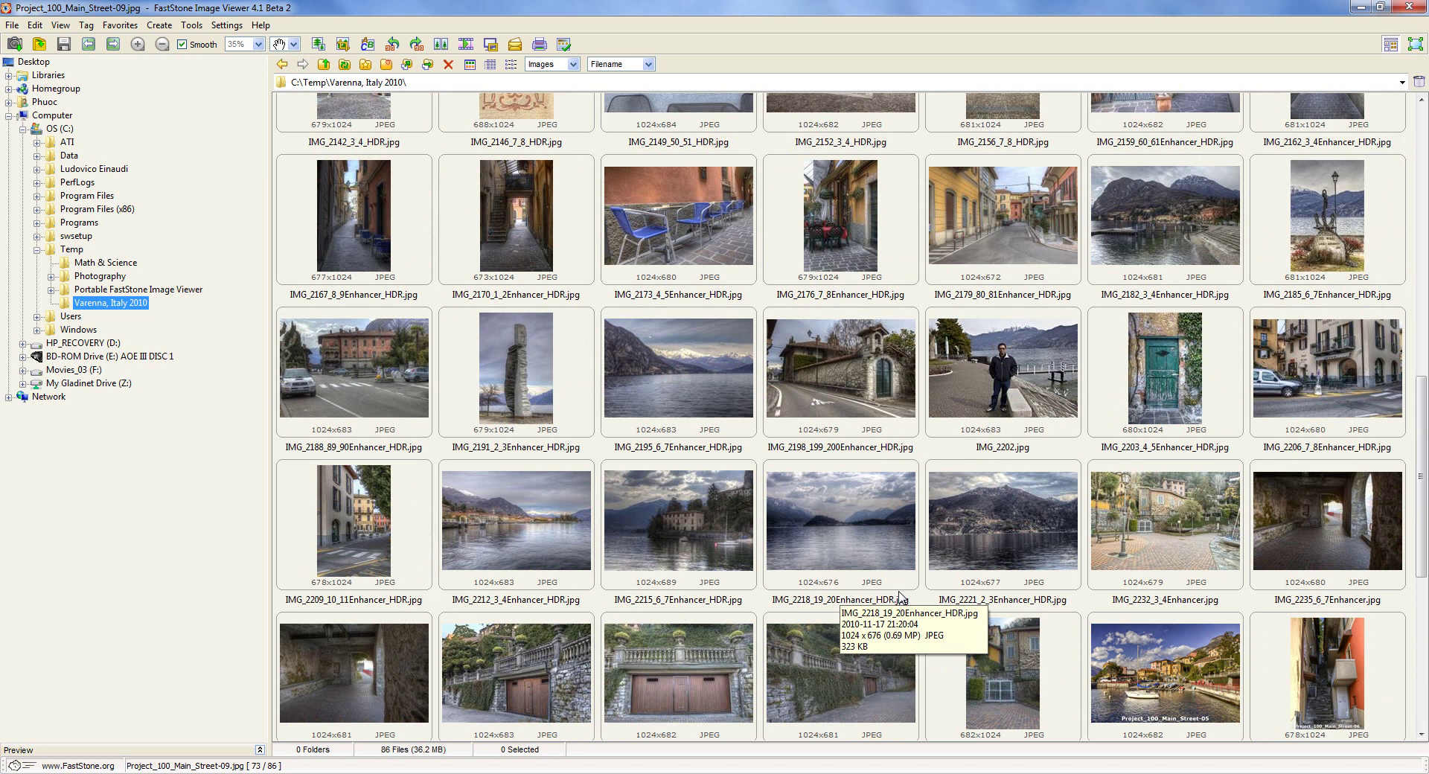
scroll(901, 596, up, 3)
click(509, 237)
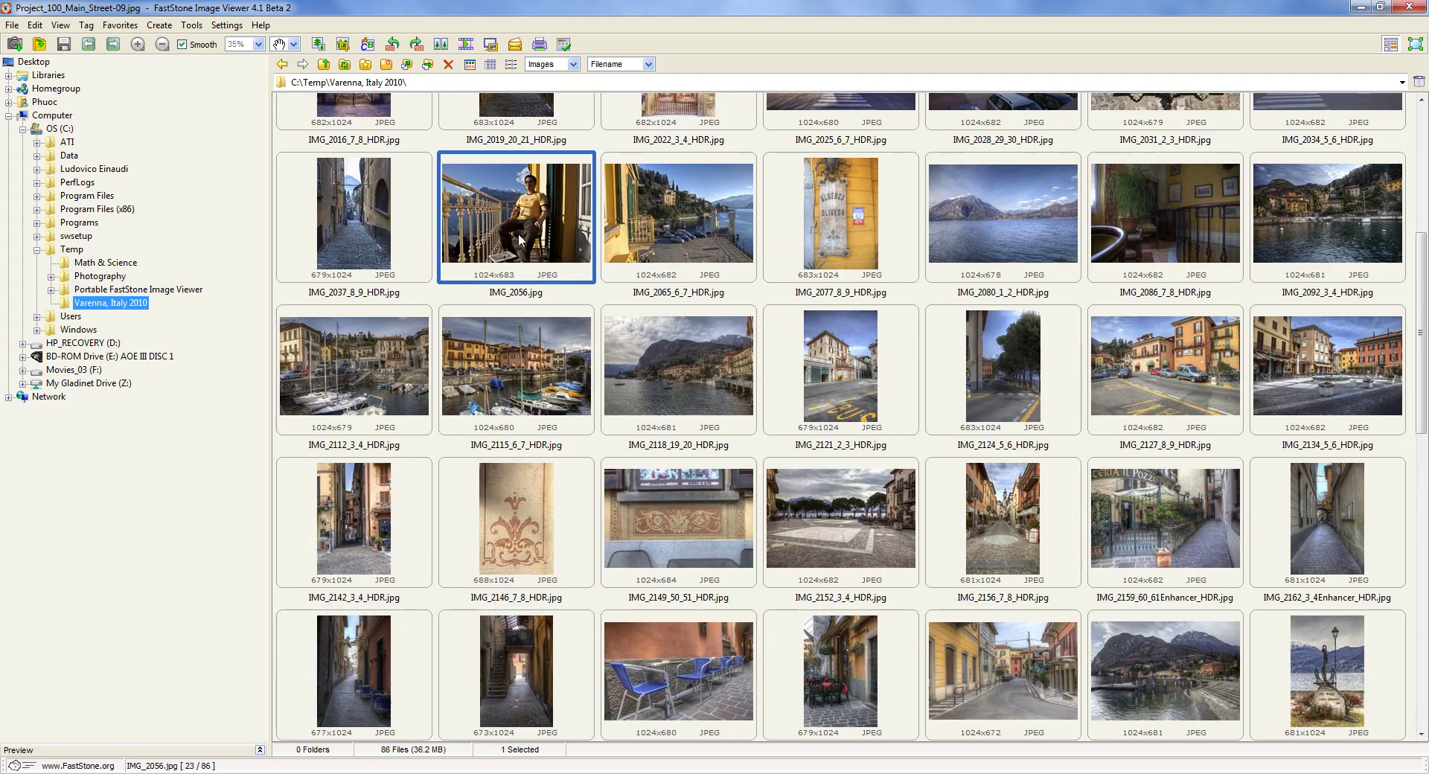
shift+click(1021, 243)
scroll(1021, 243, up, 3)
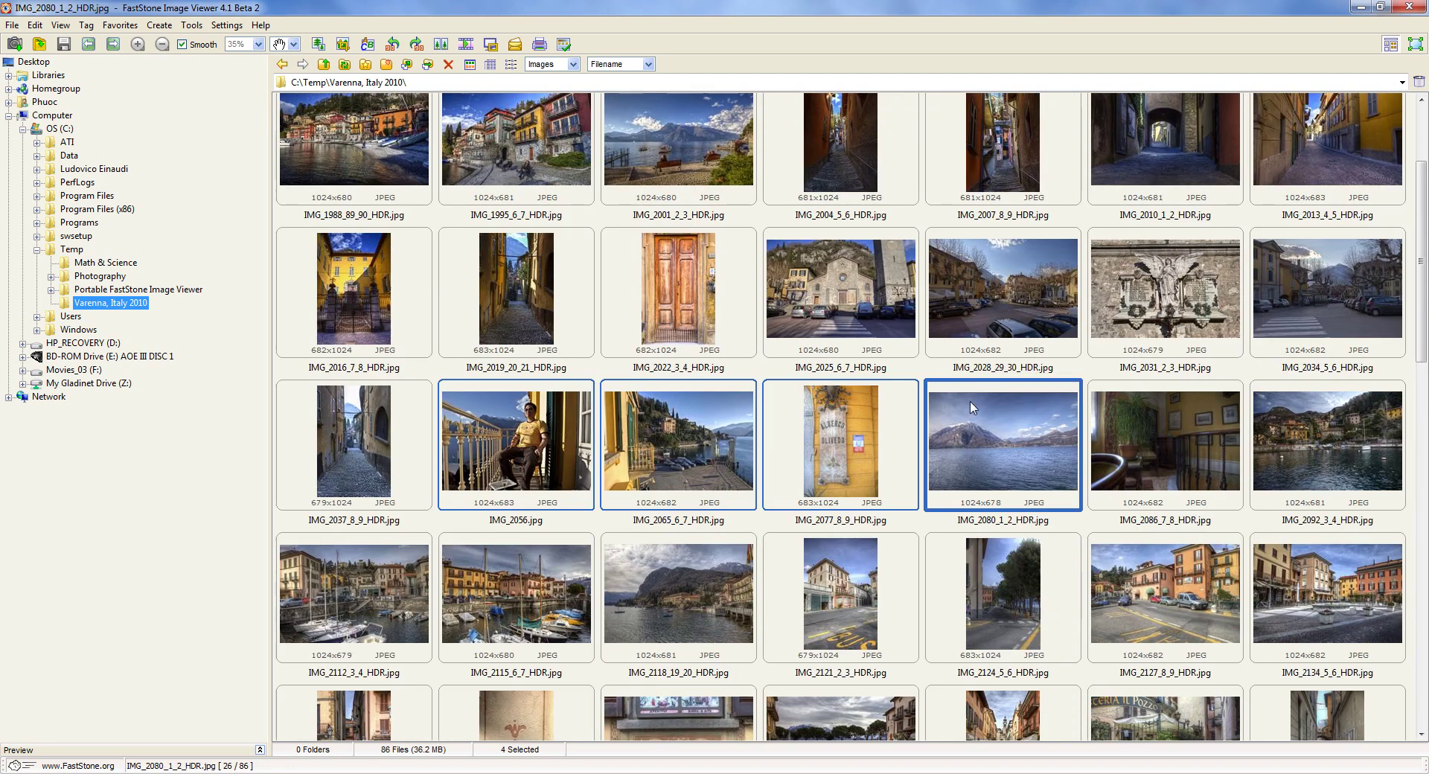
Step: Open batch conversion for the four selected photos and set the output folder to C:\Temp
right_click(995, 467)
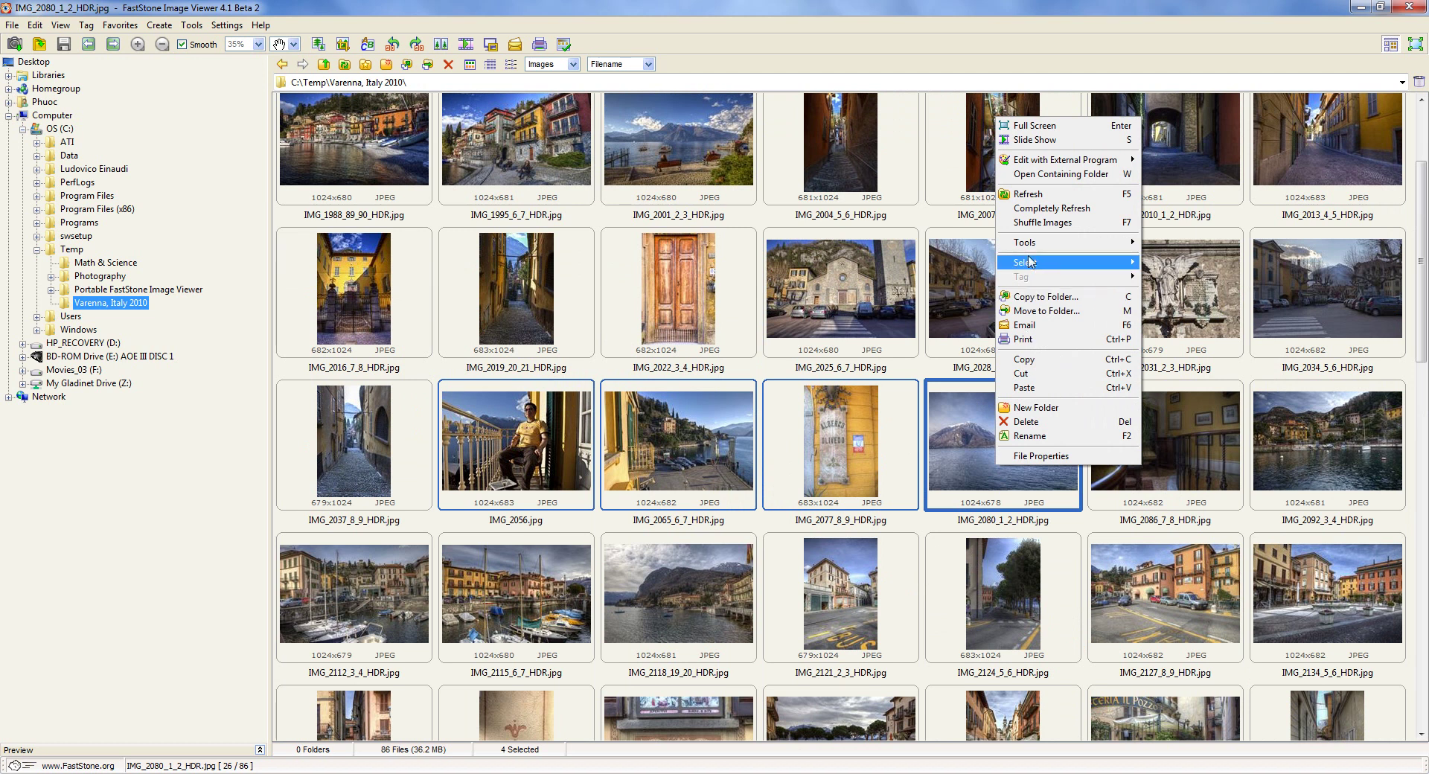
mouse_move(1031, 244)
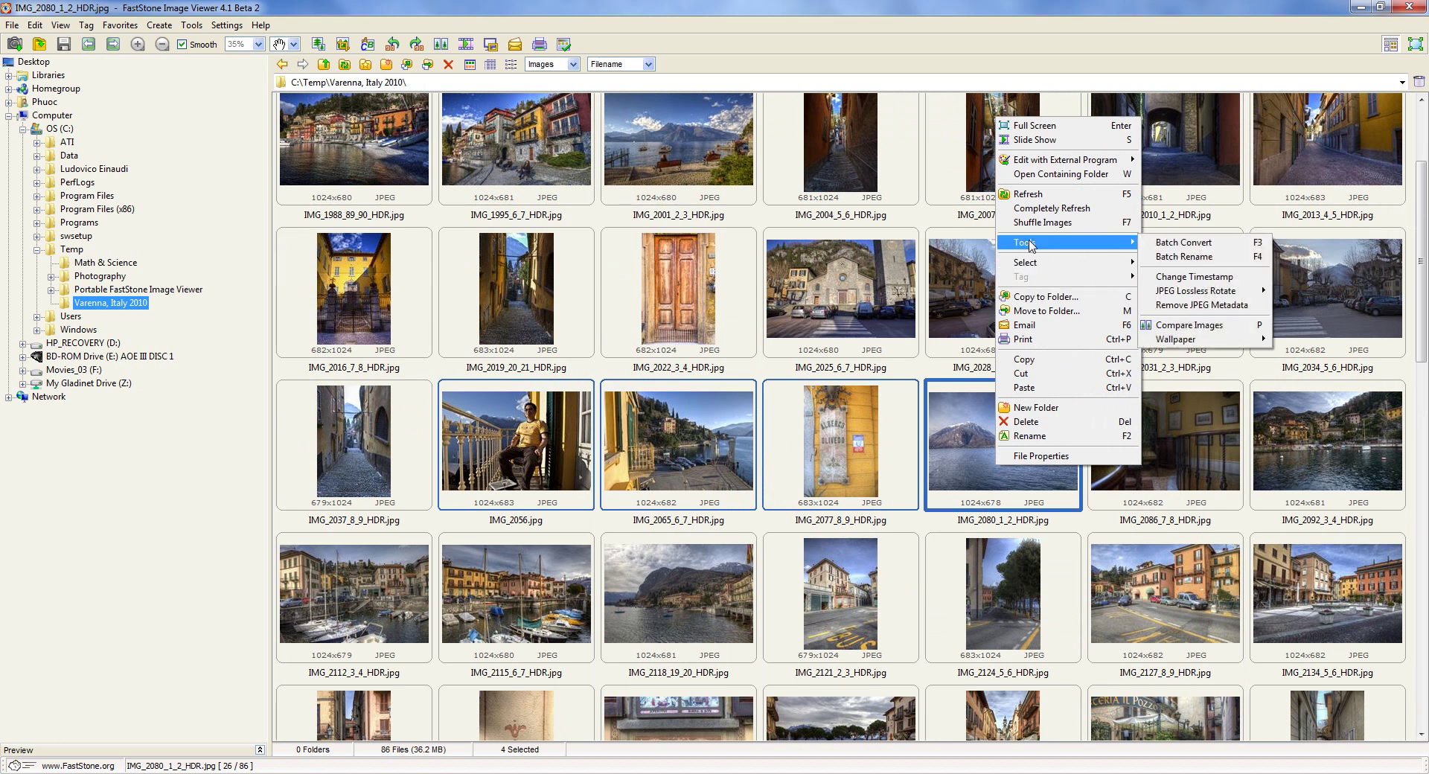
click(1208, 243)
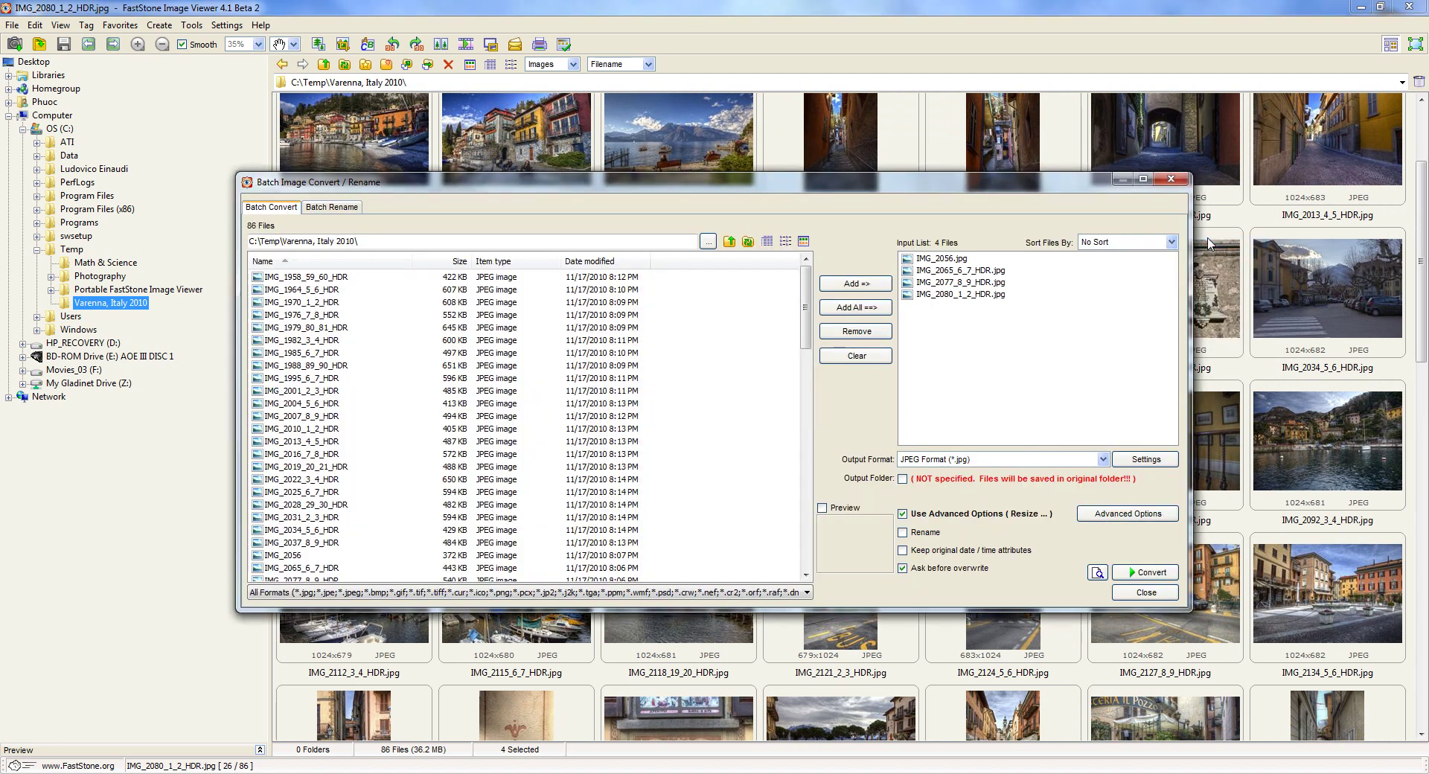
click(902, 480)
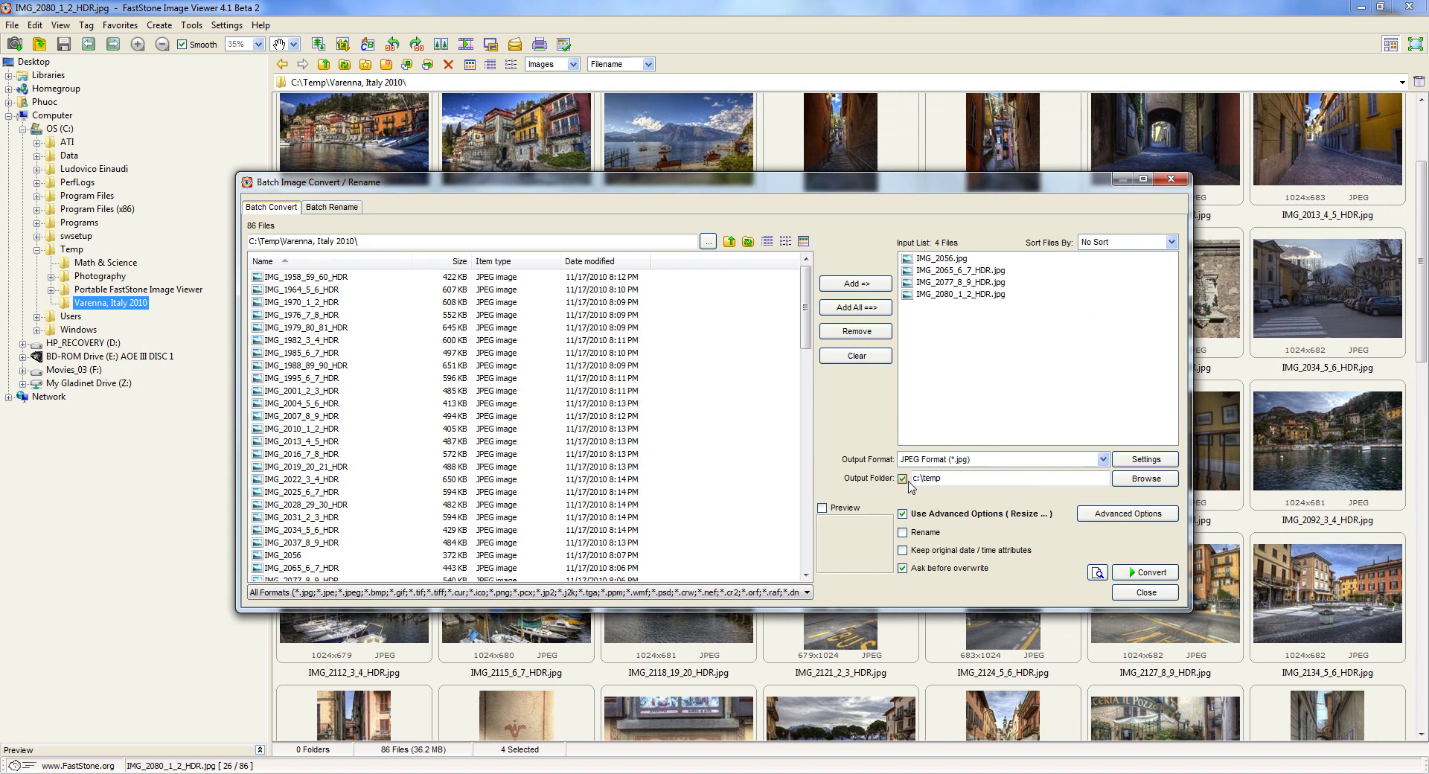
click(1145, 480)
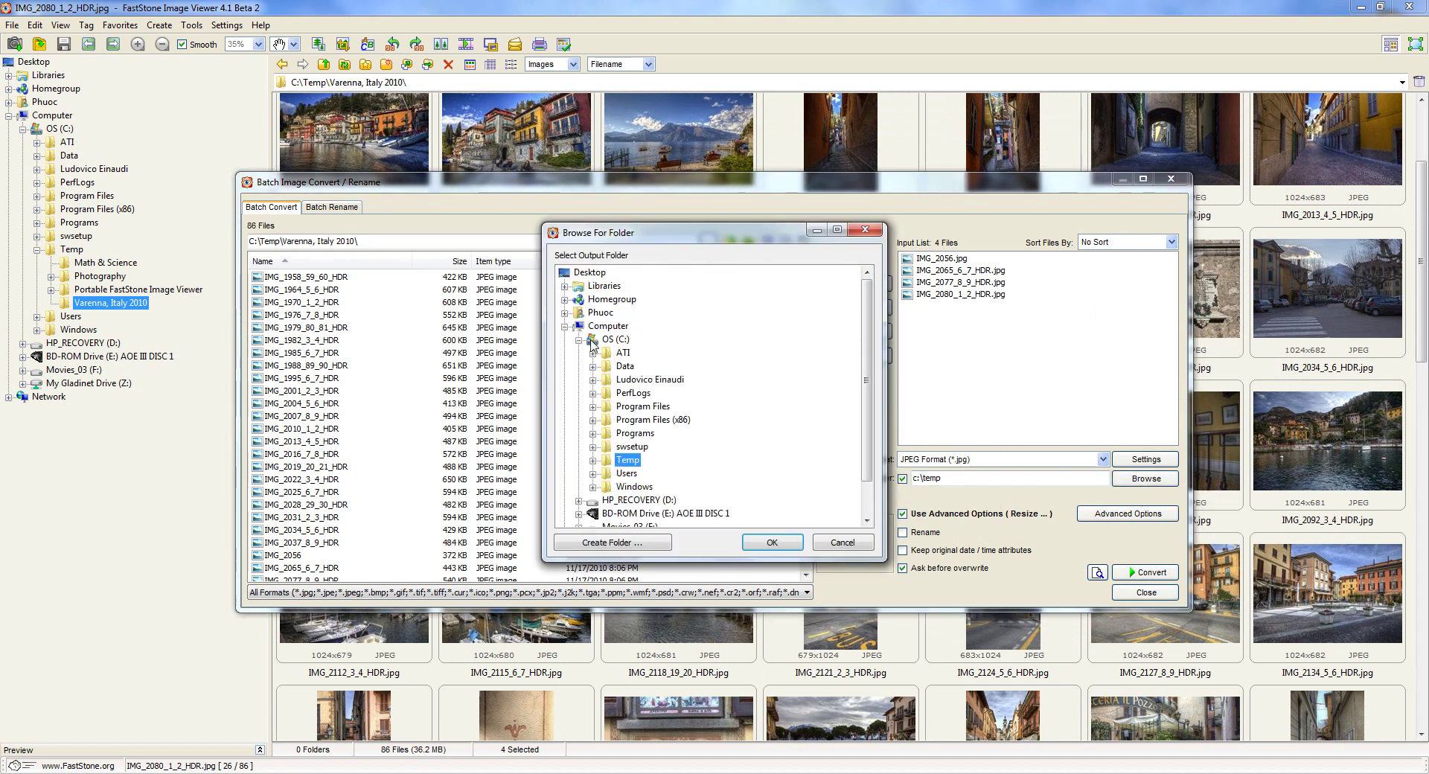
click(602, 327)
click(607, 340)
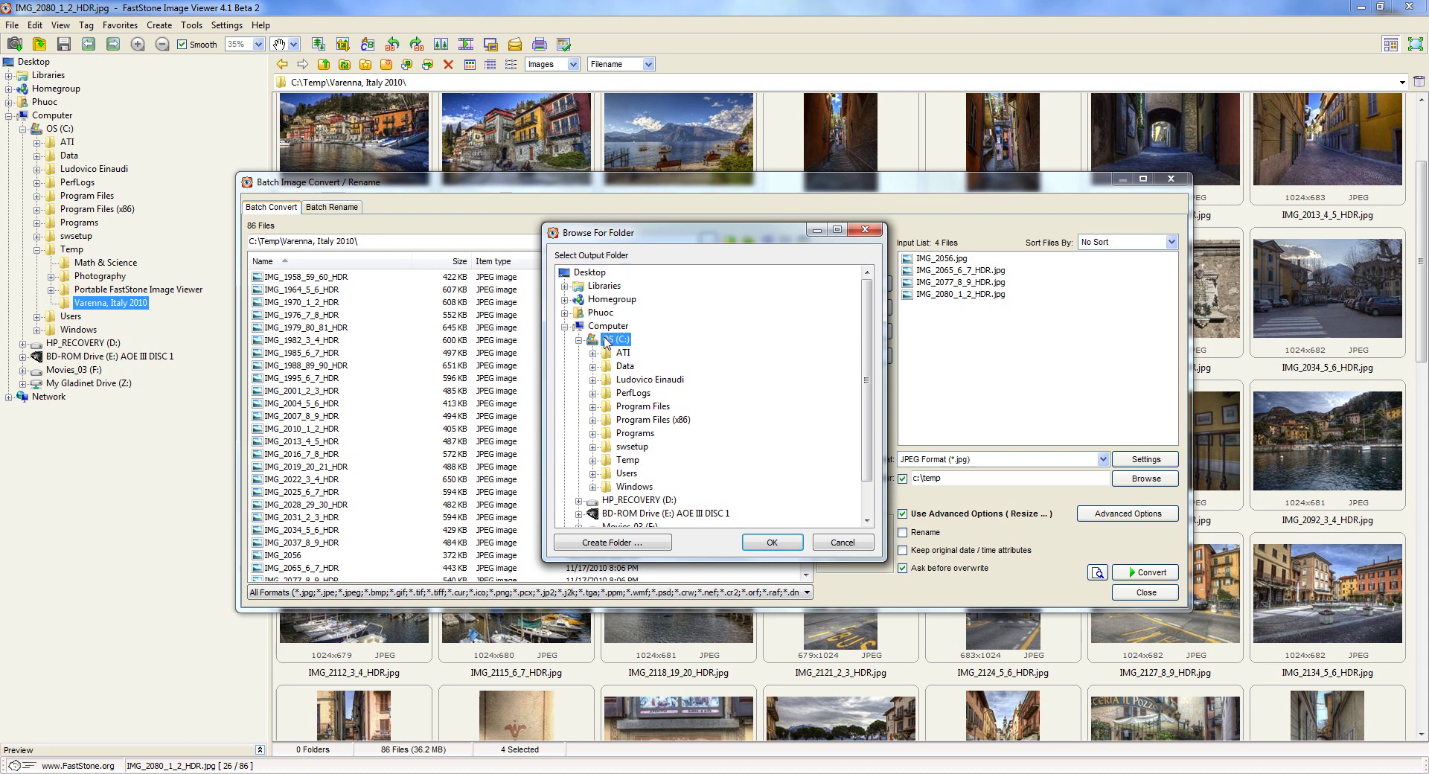
click(625, 460)
click(767, 543)
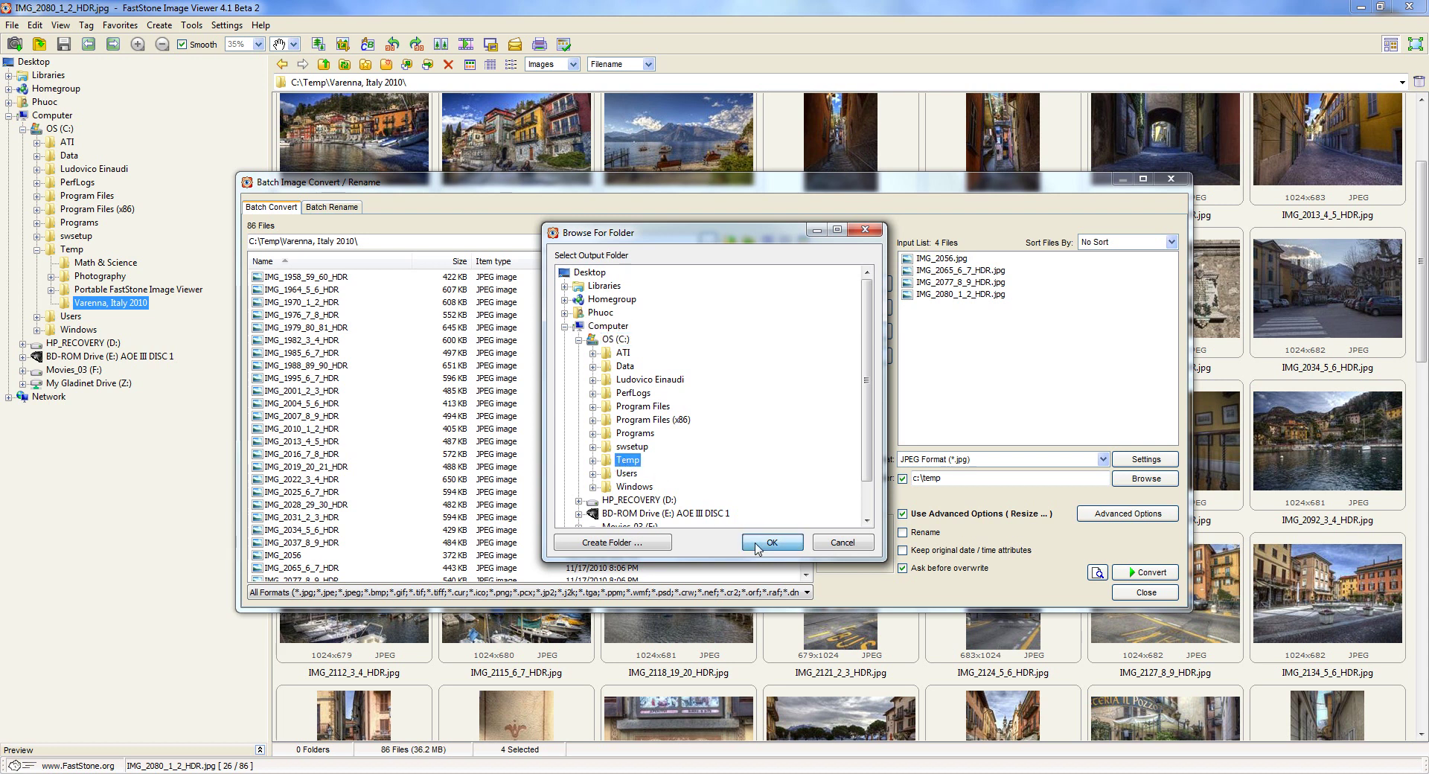
double_click(970, 478)
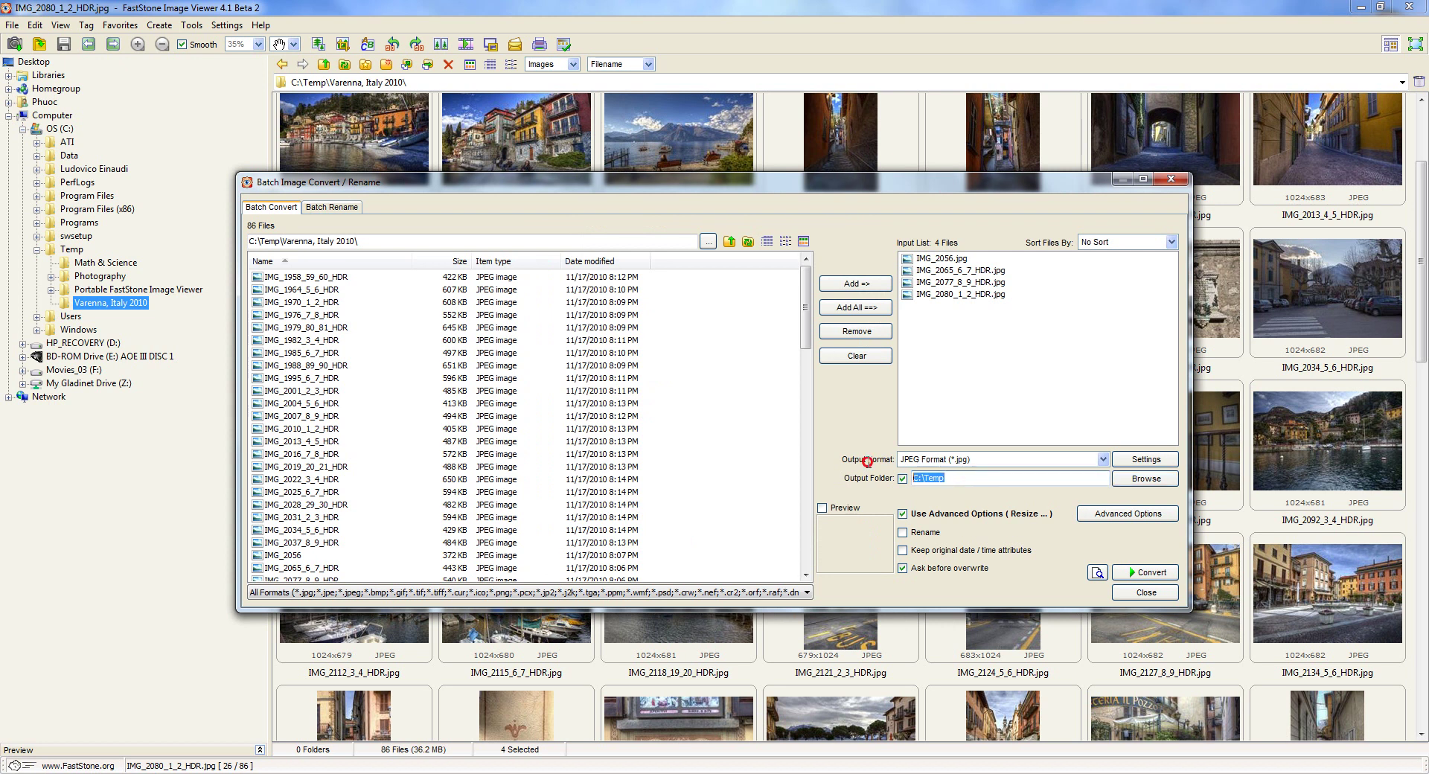
text(C:\Temp)
Step: Open the advanced conversion options, look through the Resize, Rotate and Crop settings, and return to the text overlay settings
click(1100, 518)
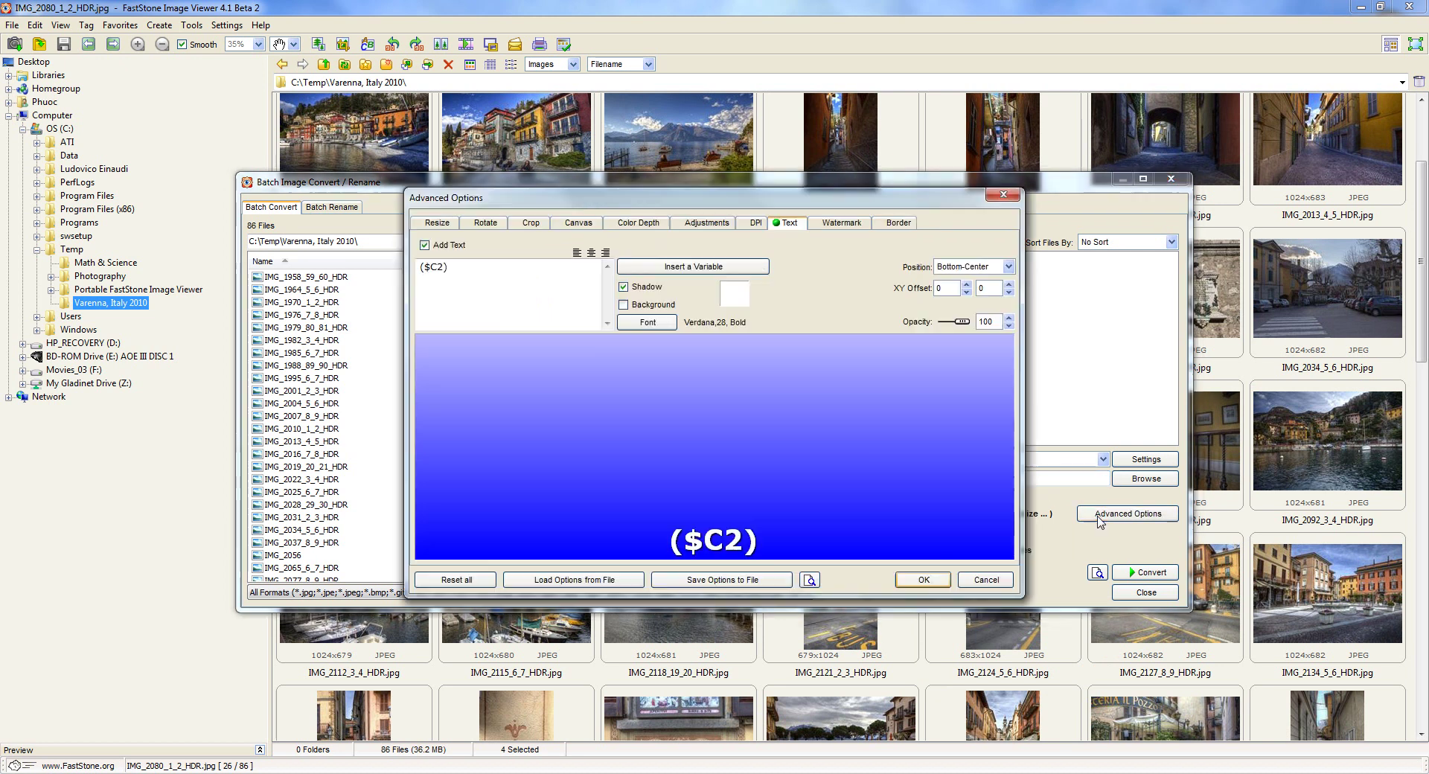
click(434, 223)
click(476, 223)
click(533, 223)
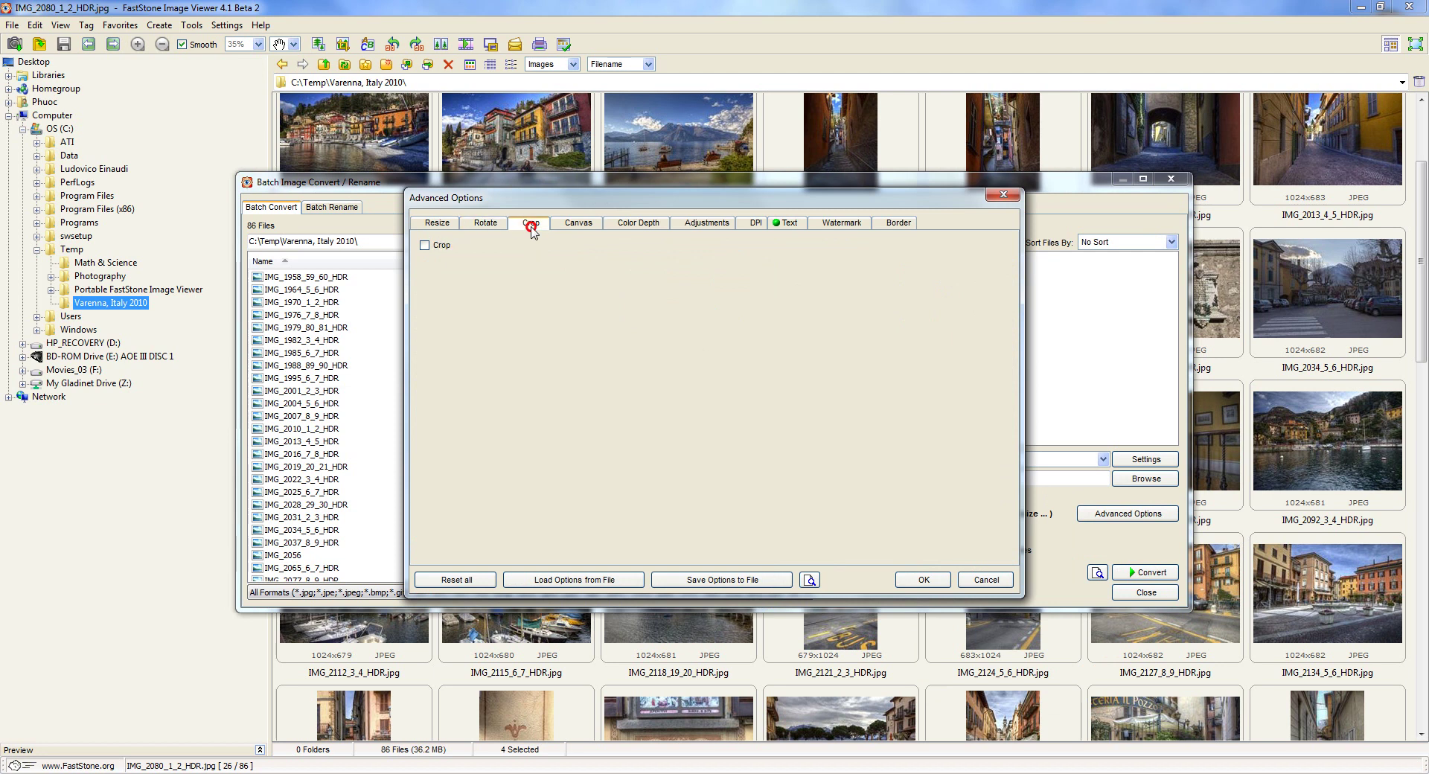
click(790, 224)
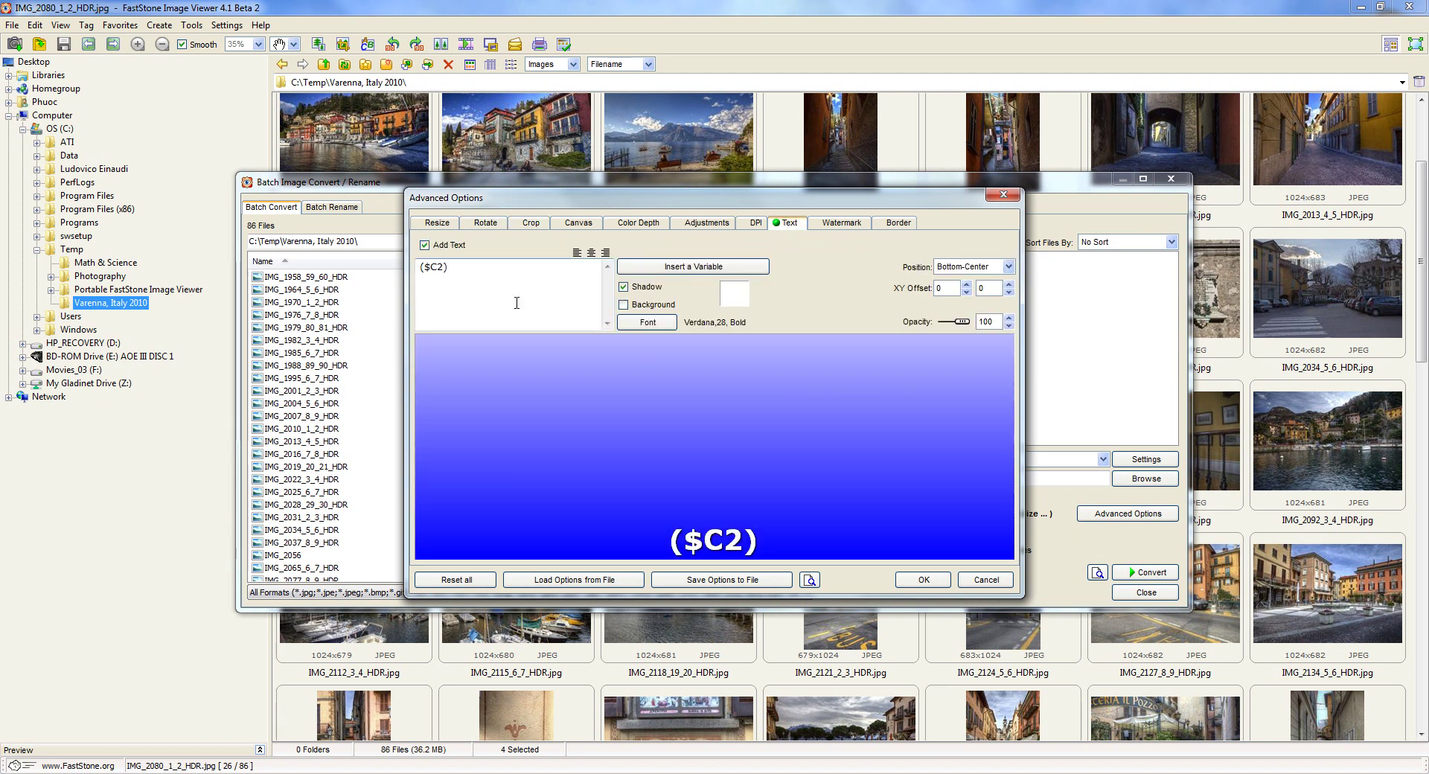
Step: Insert the File Name Without Extension ($C2) variable into the overlay text, and delete the duplicate so a single ($C2) is left
click(719, 267)
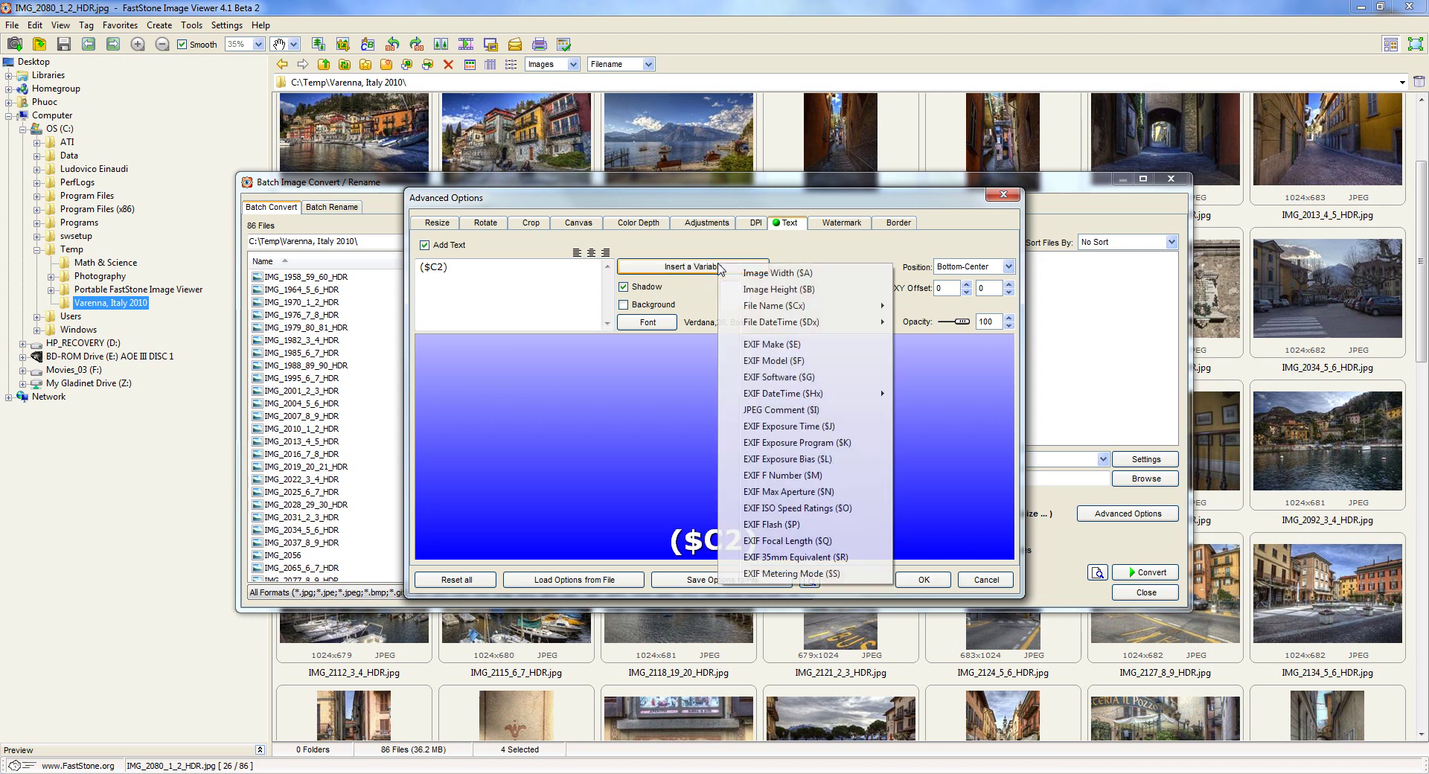
mouse_move(871, 306)
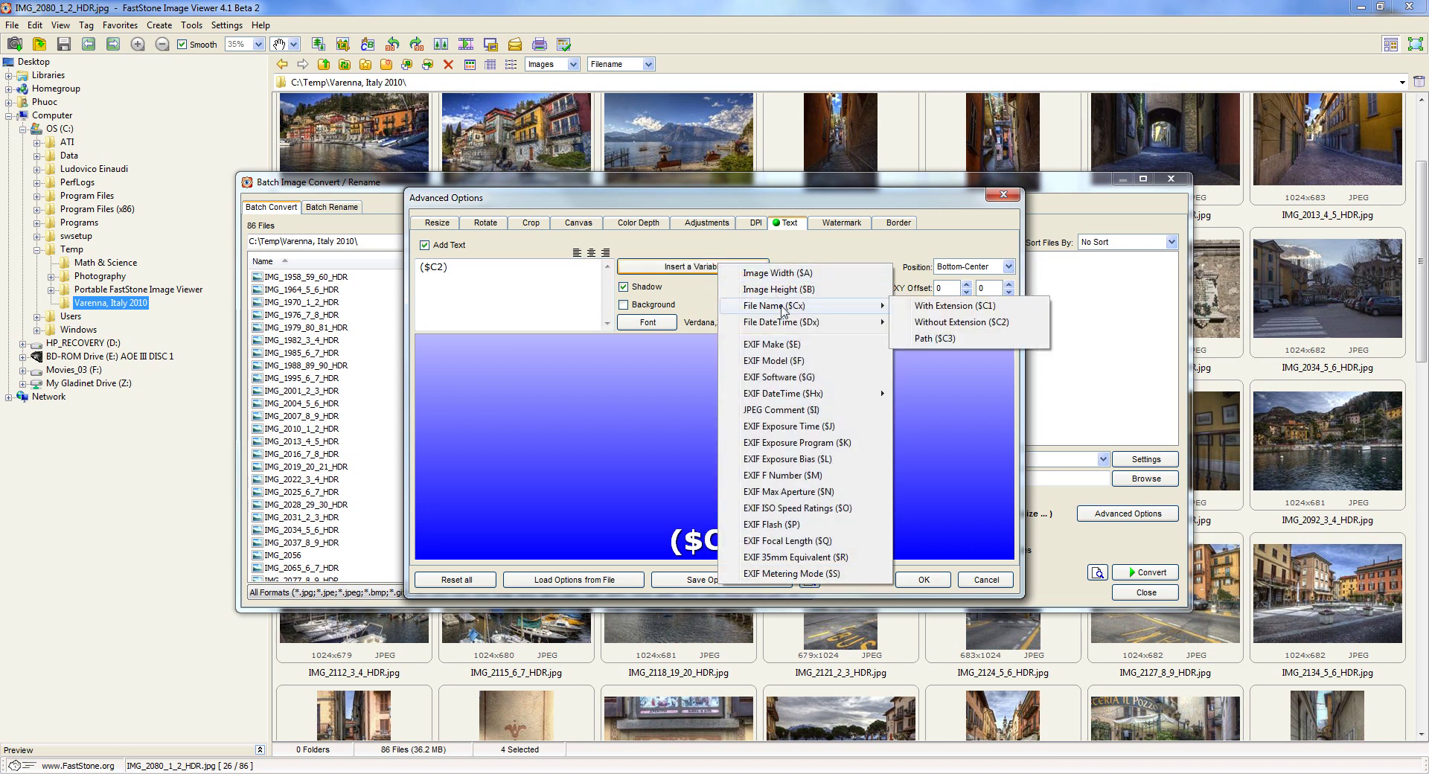
click(936, 322)
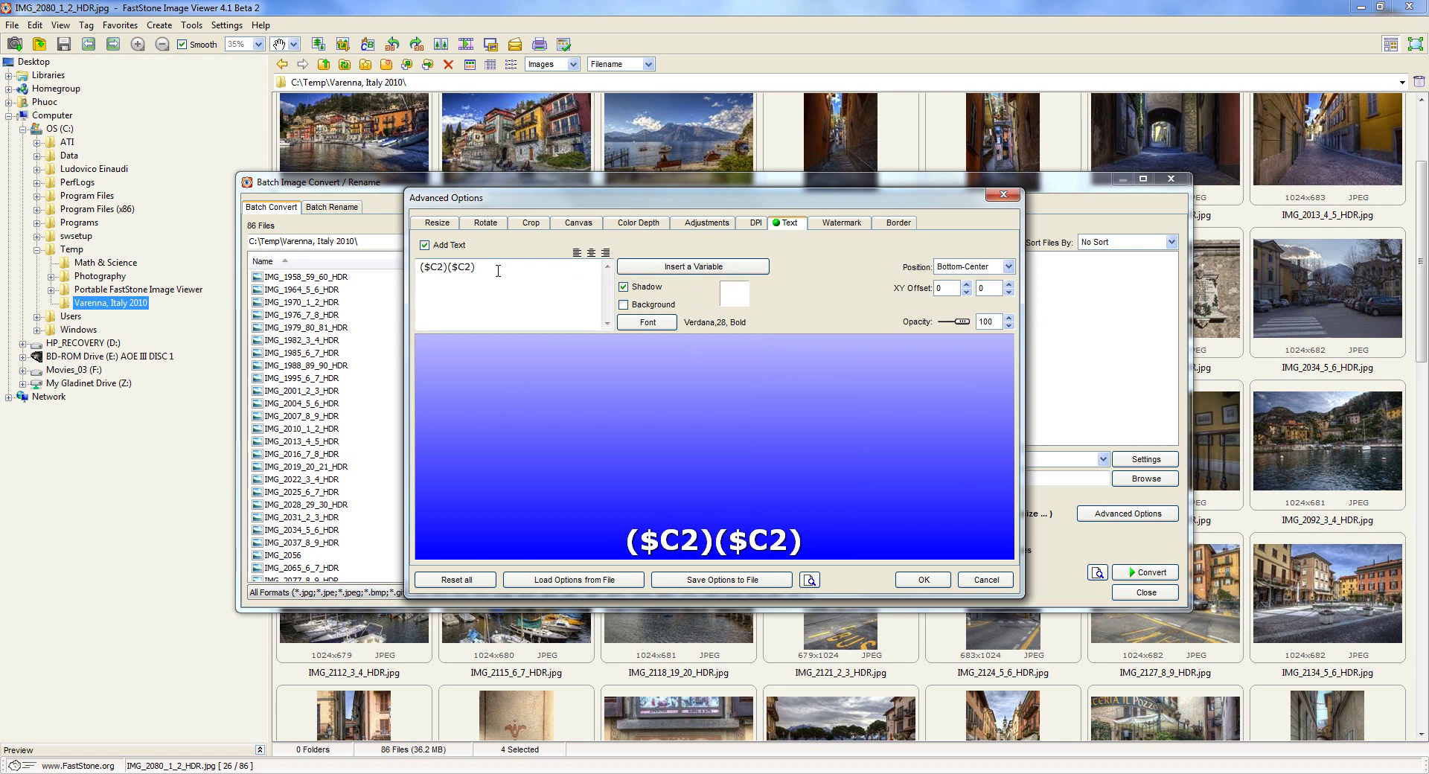
drag(477, 266, 449, 270)
key(Delete)
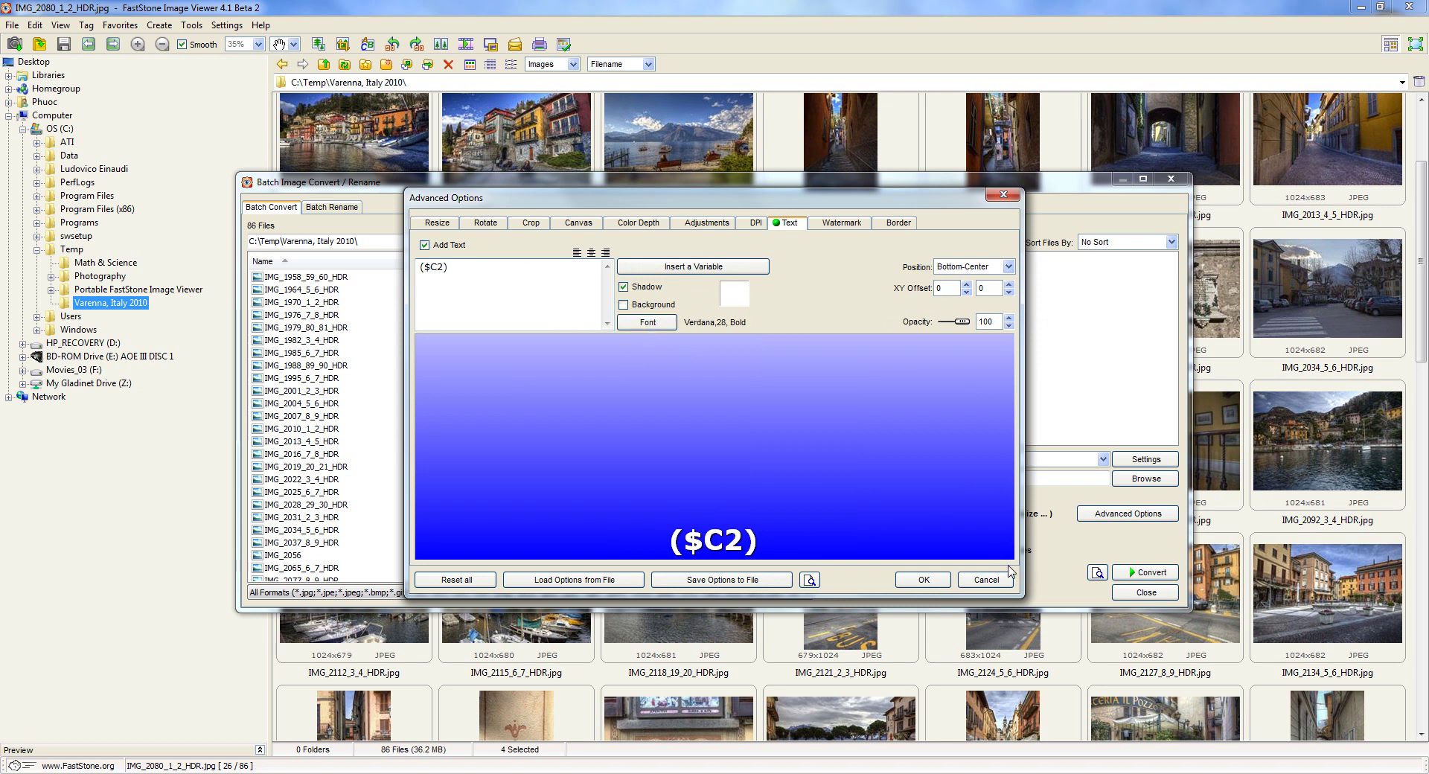
Step: Accept the text overlay options, convert the four photos as JPEG files, and close the finished conversion
click(924, 580)
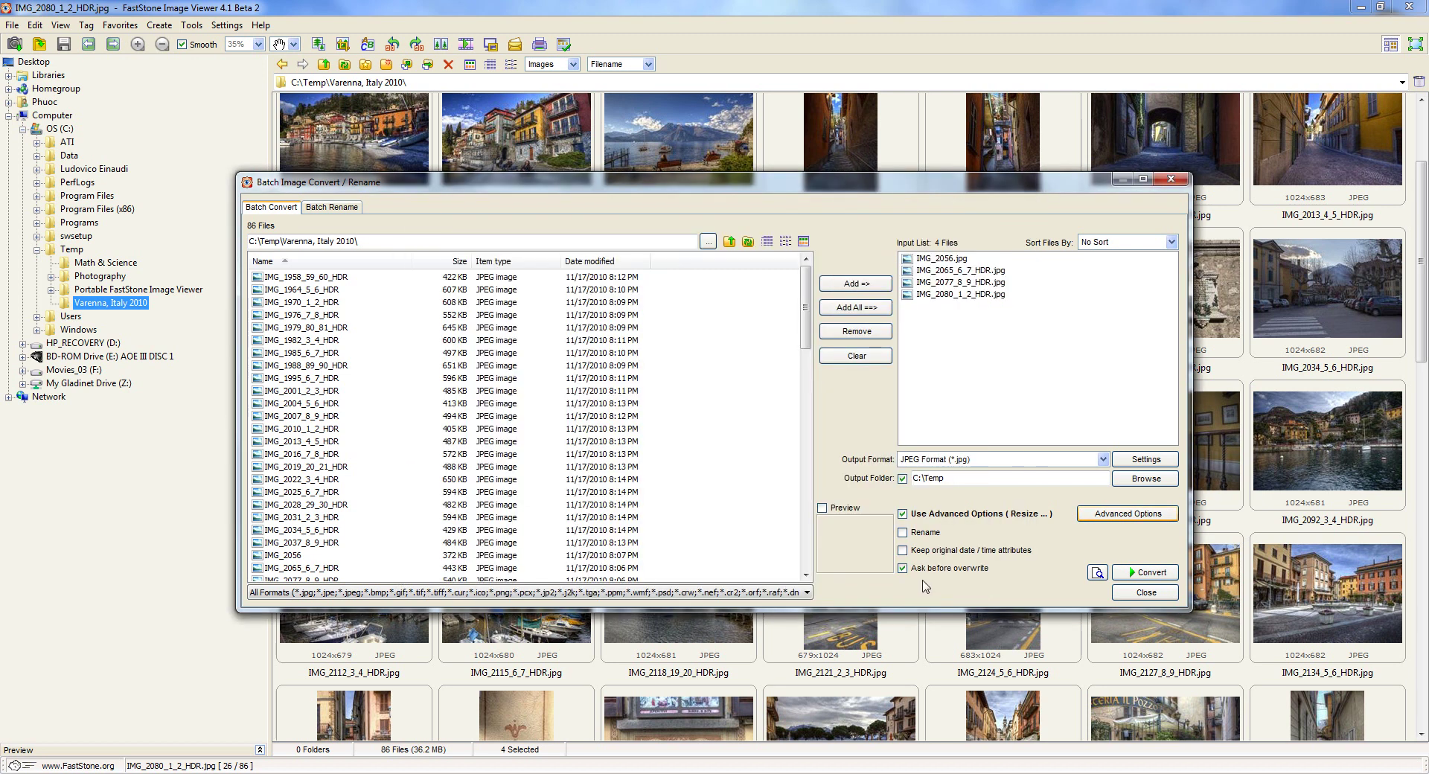
click(1143, 576)
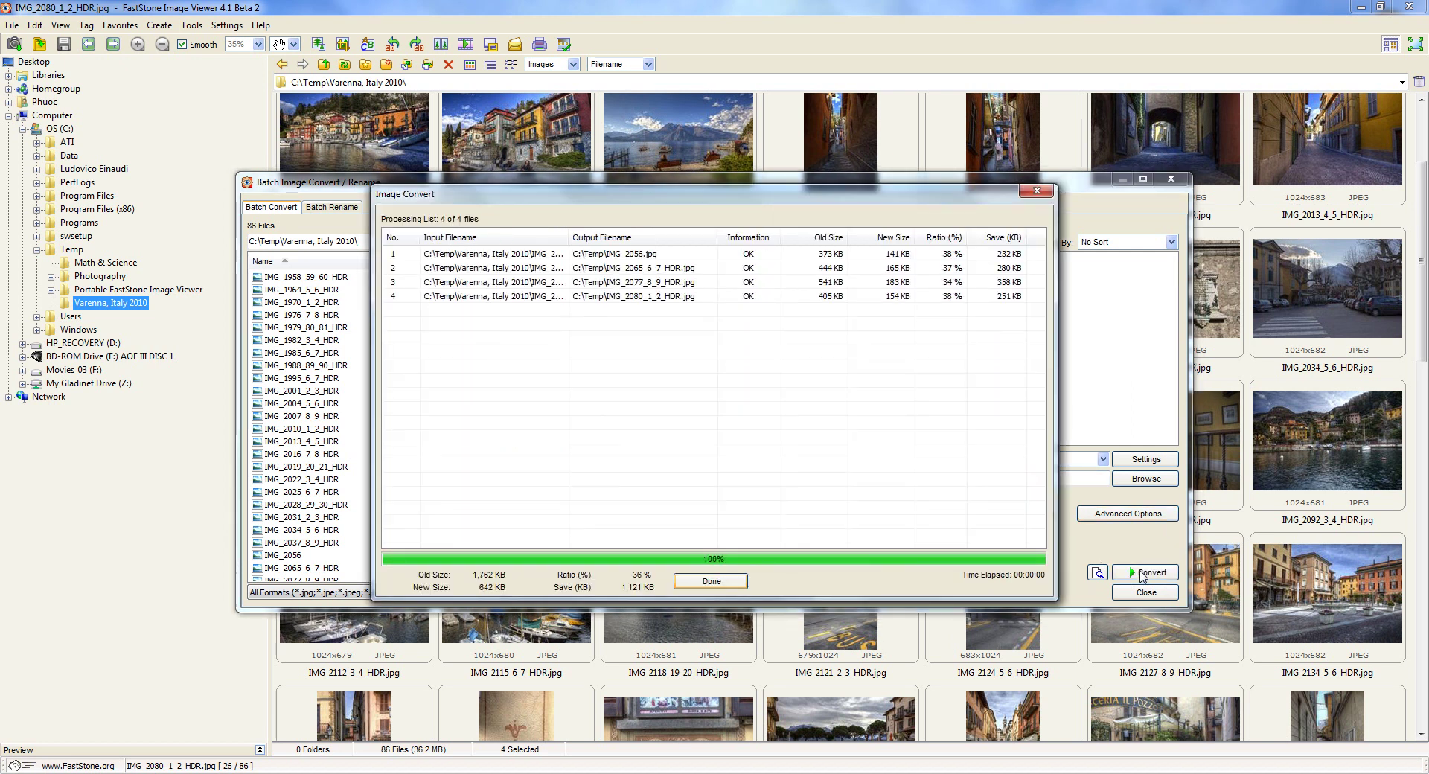
click(704, 583)
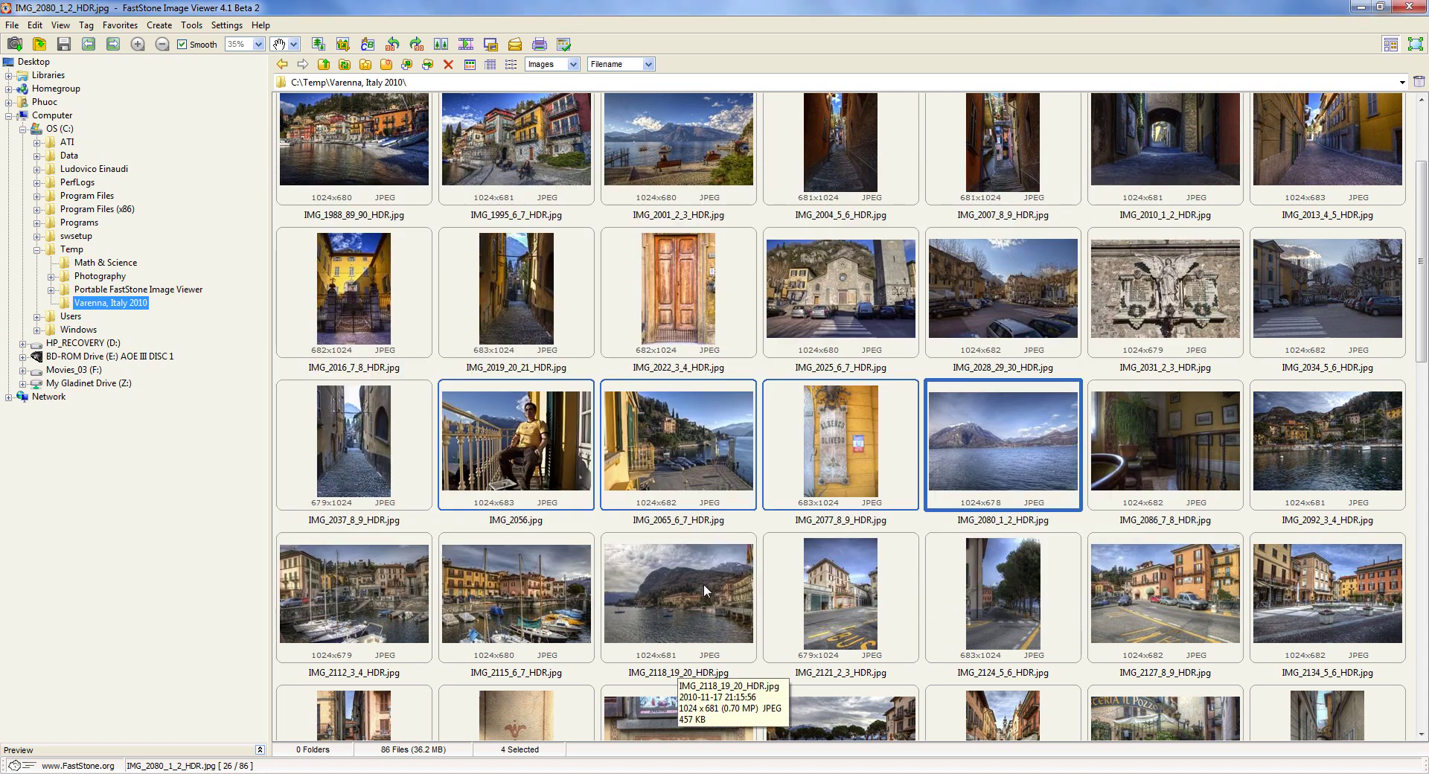
Step: View the original IMG_2056.jpg and the photos after it full screen, and return to the thumbnails
double_click(499, 440)
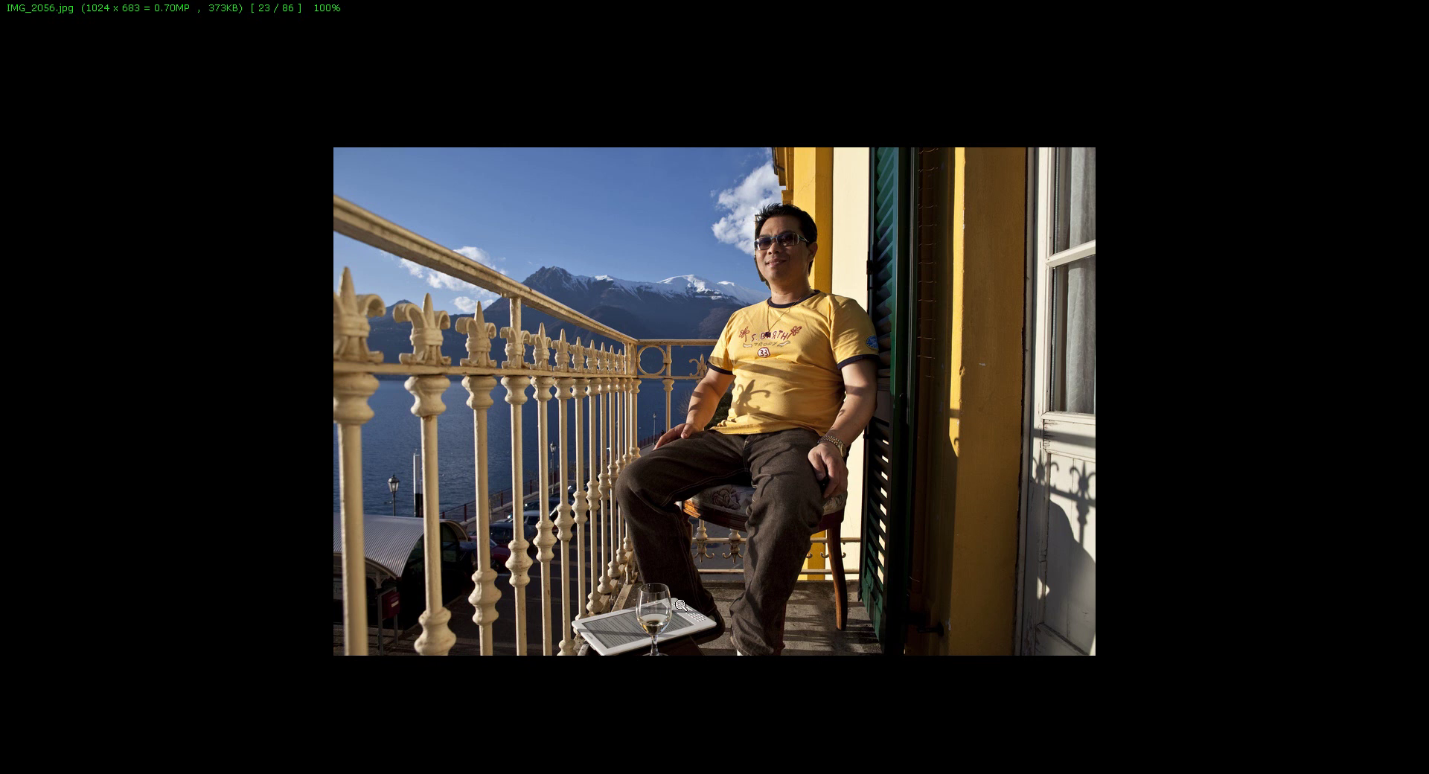
scroll(726, 602, down, 2)
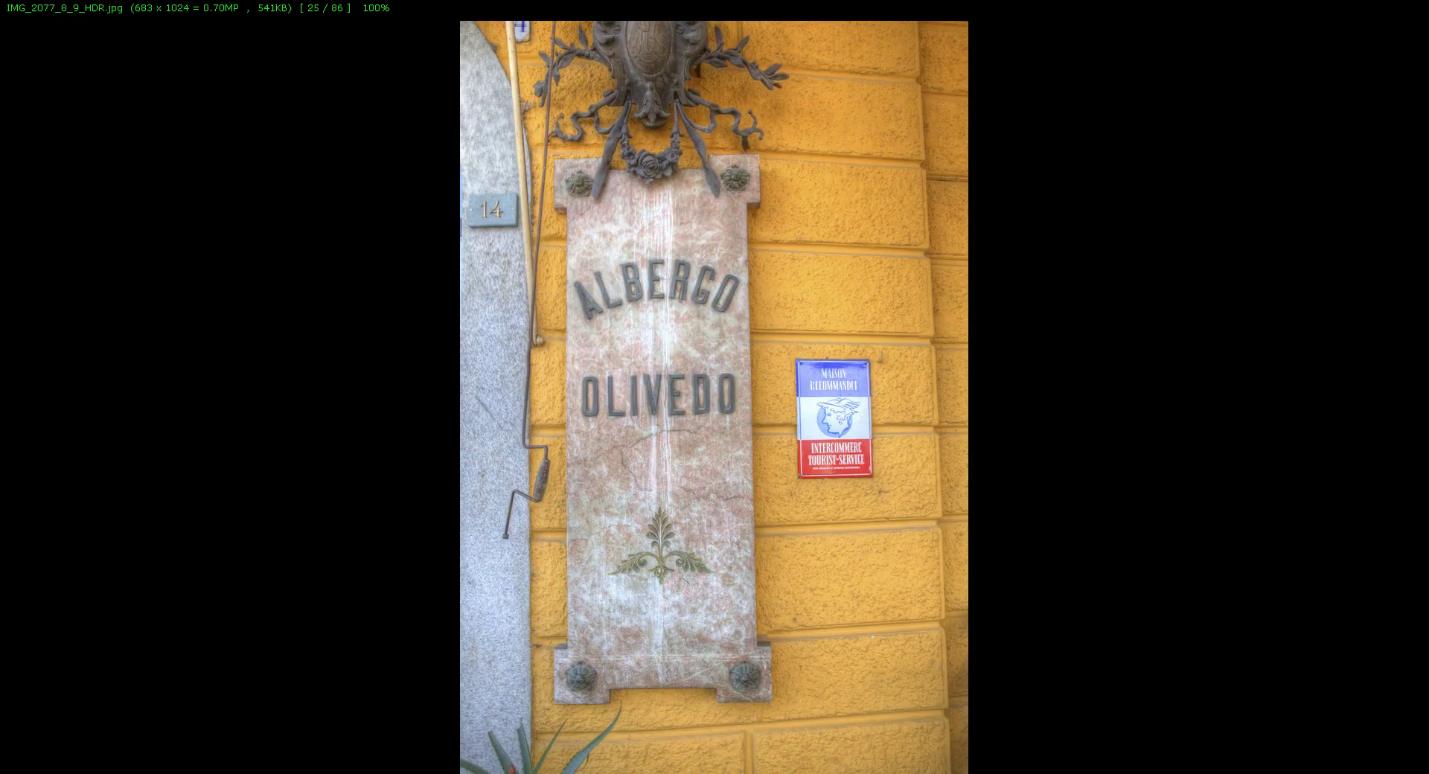
scroll(714, 402, up, 1)
double_click(723, 600)
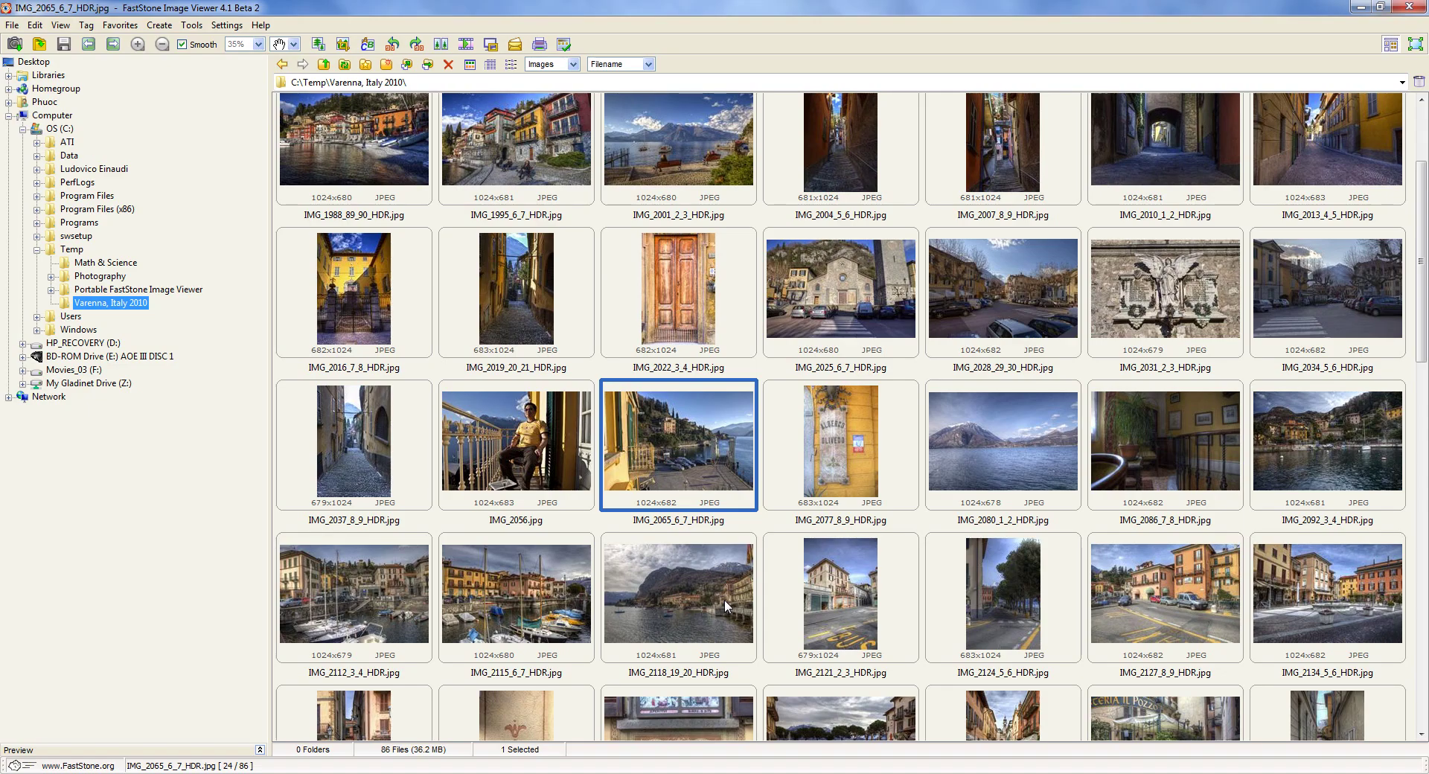
Step: Change the browsed folder from Varenna, Italy 2010 to its parent folder C:\Temp
click(343, 82)
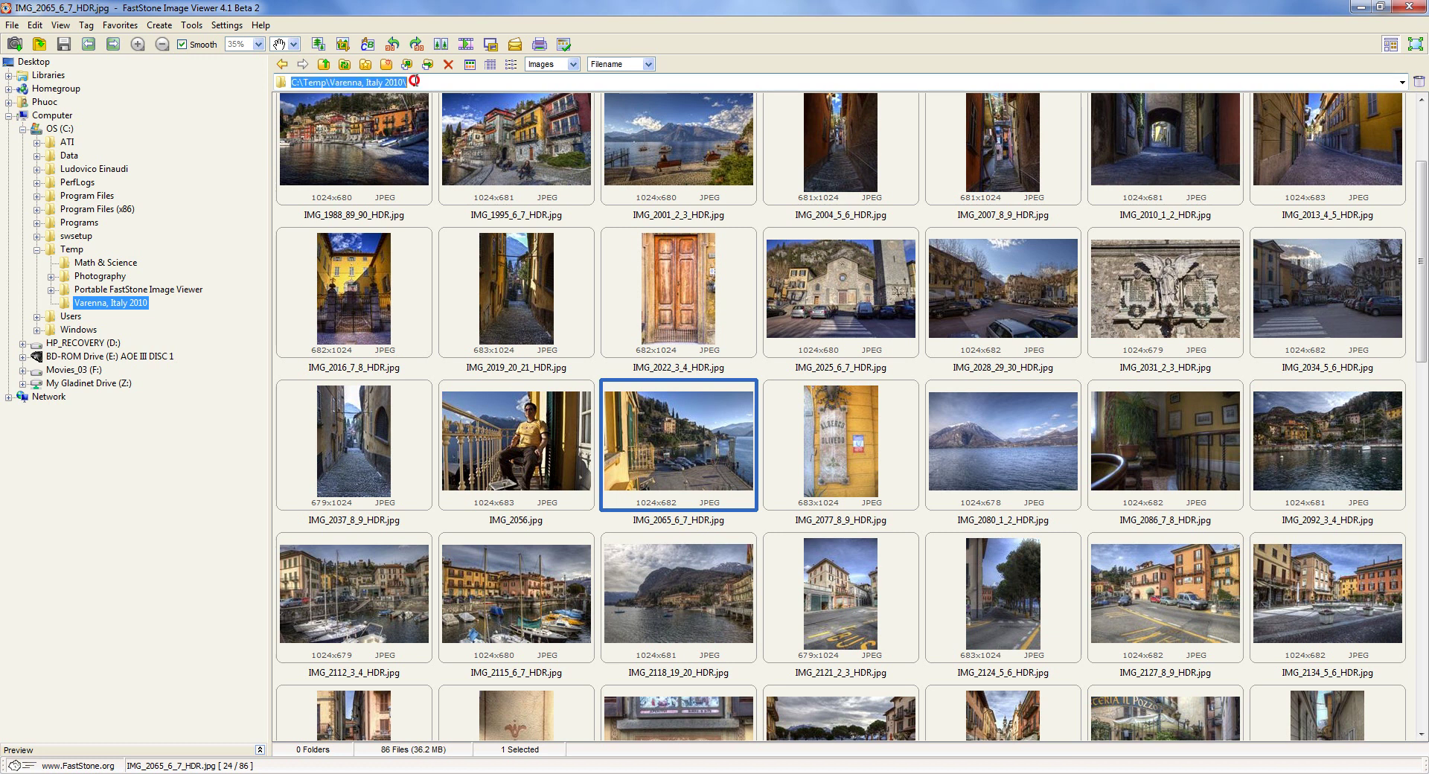
drag(335, 82, 456, 95)
key(BackSpace)
key(BackSpace)
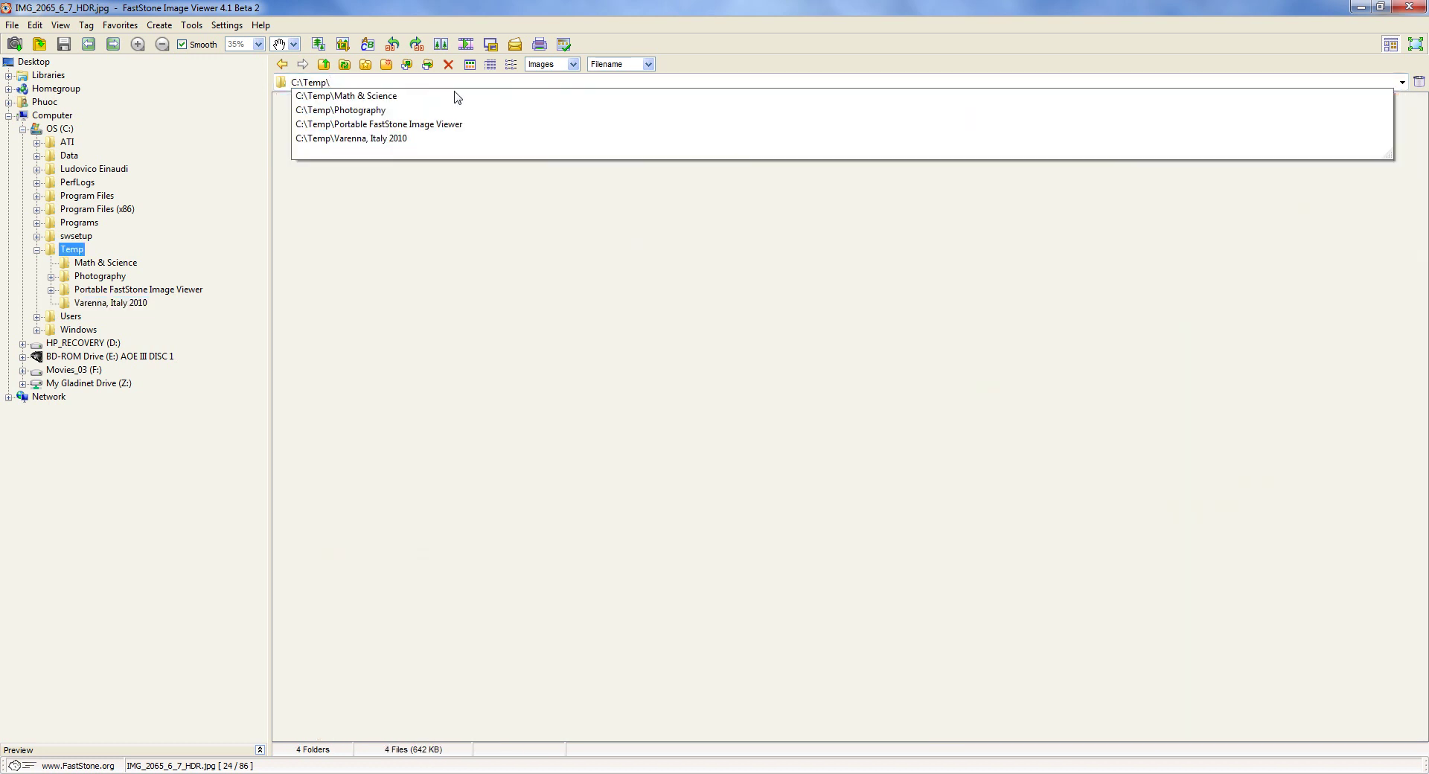
key(Return)
Step: View the four converted photos full screen from IMG_2056.jpg to IMG_2080_1_2_HDR.jpg to check their file name overlays, and exit full screen
double_click(1027, 186)
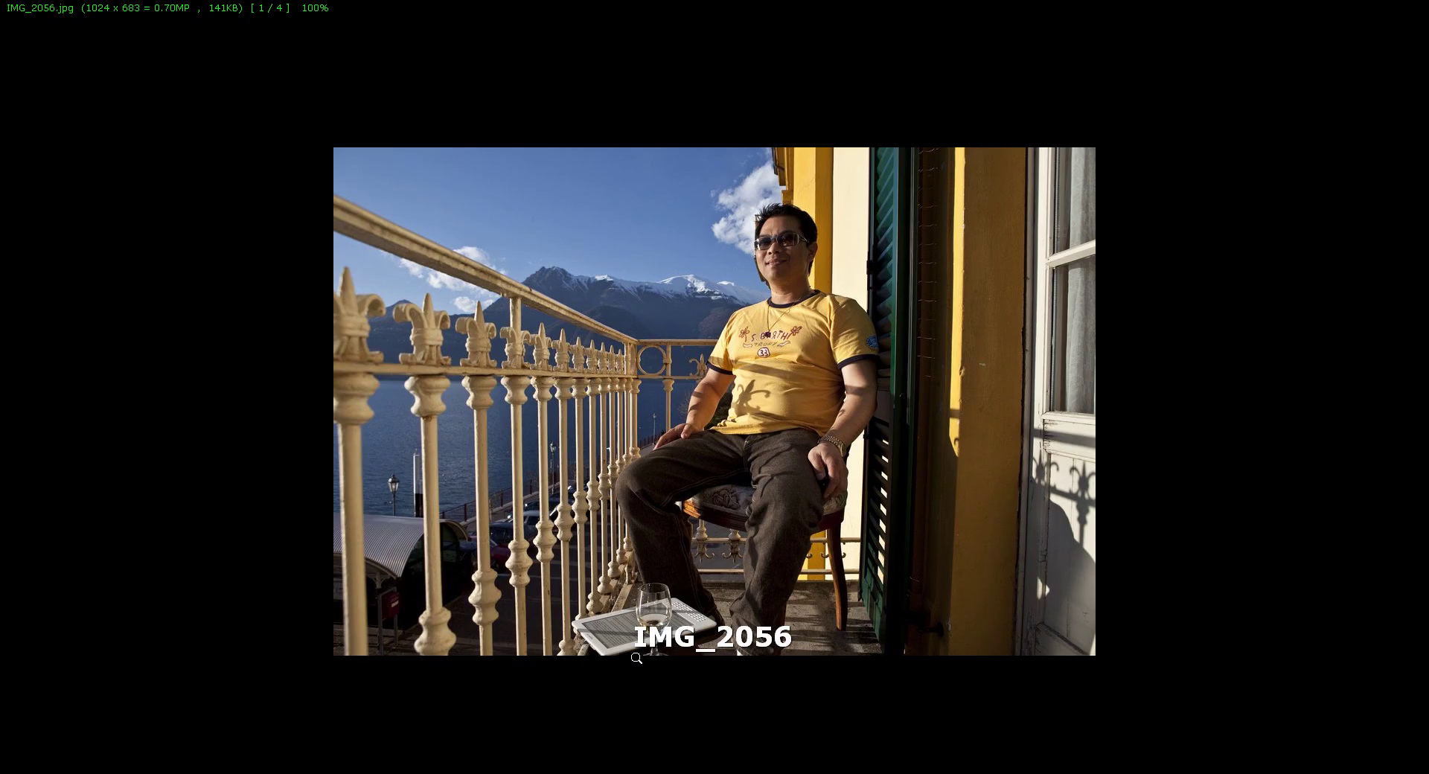
key(space)
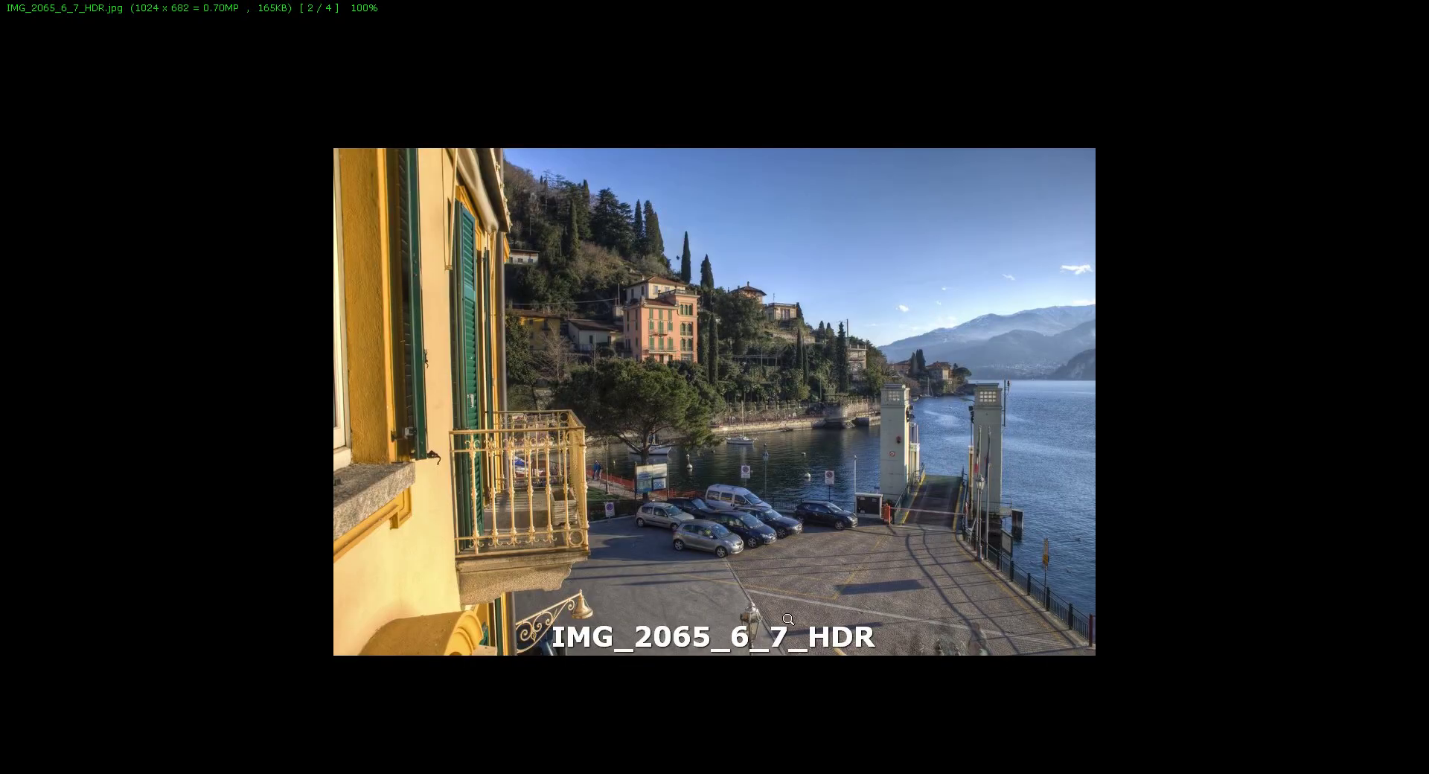
key(space)
key(space)
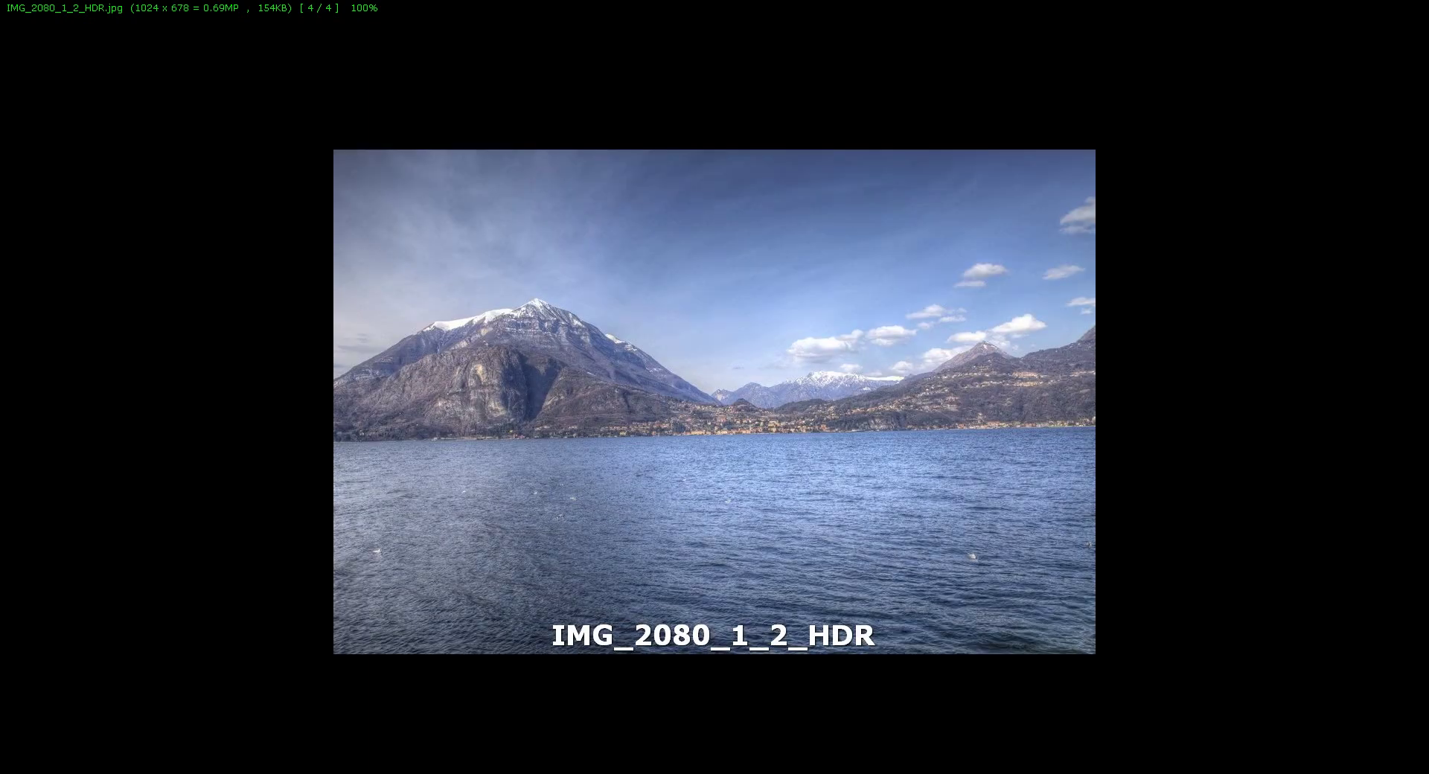
key(Escape)
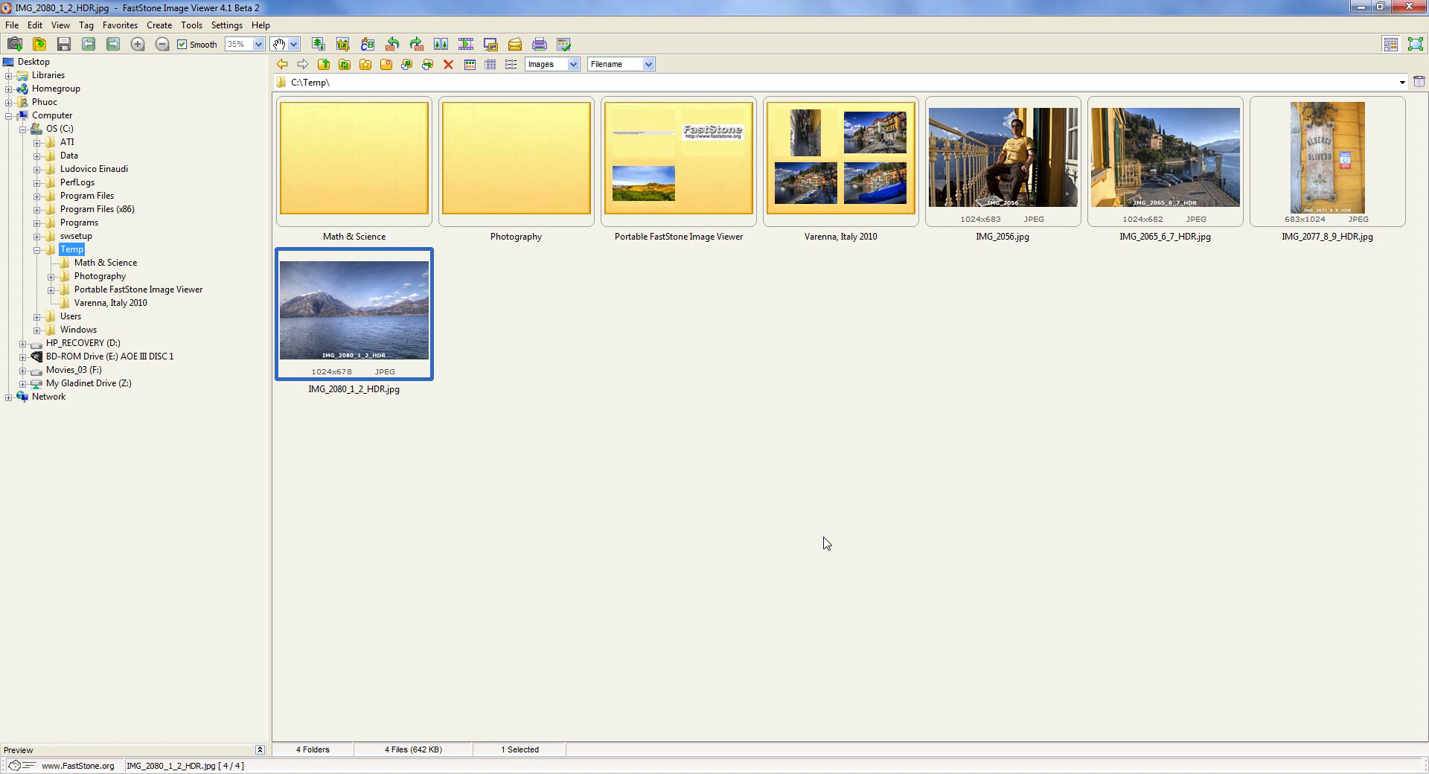
Step: Return to the Varenna, Italy 2010 folder and open IMG_1976_7_8_HDR.jpg full screen
double_click(855, 186)
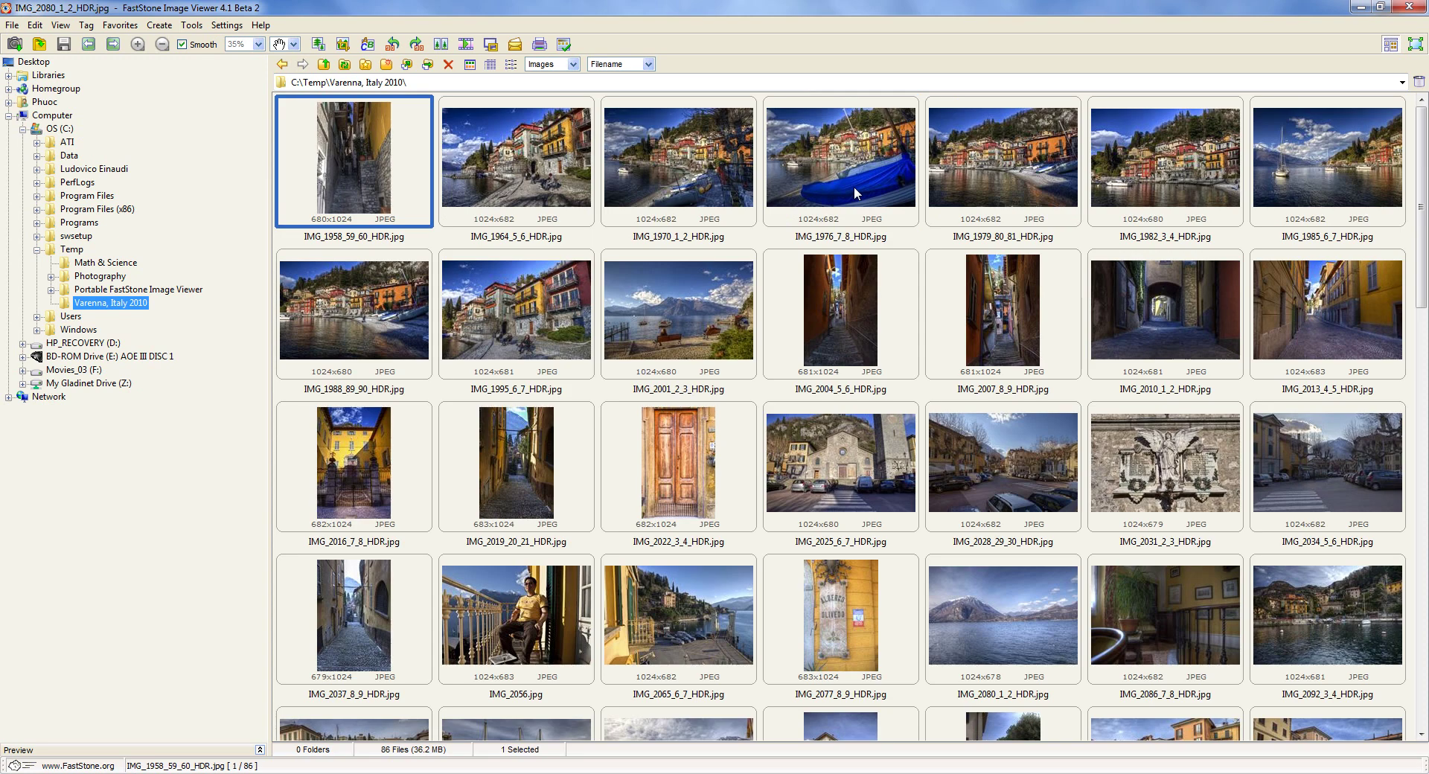
click(805, 171)
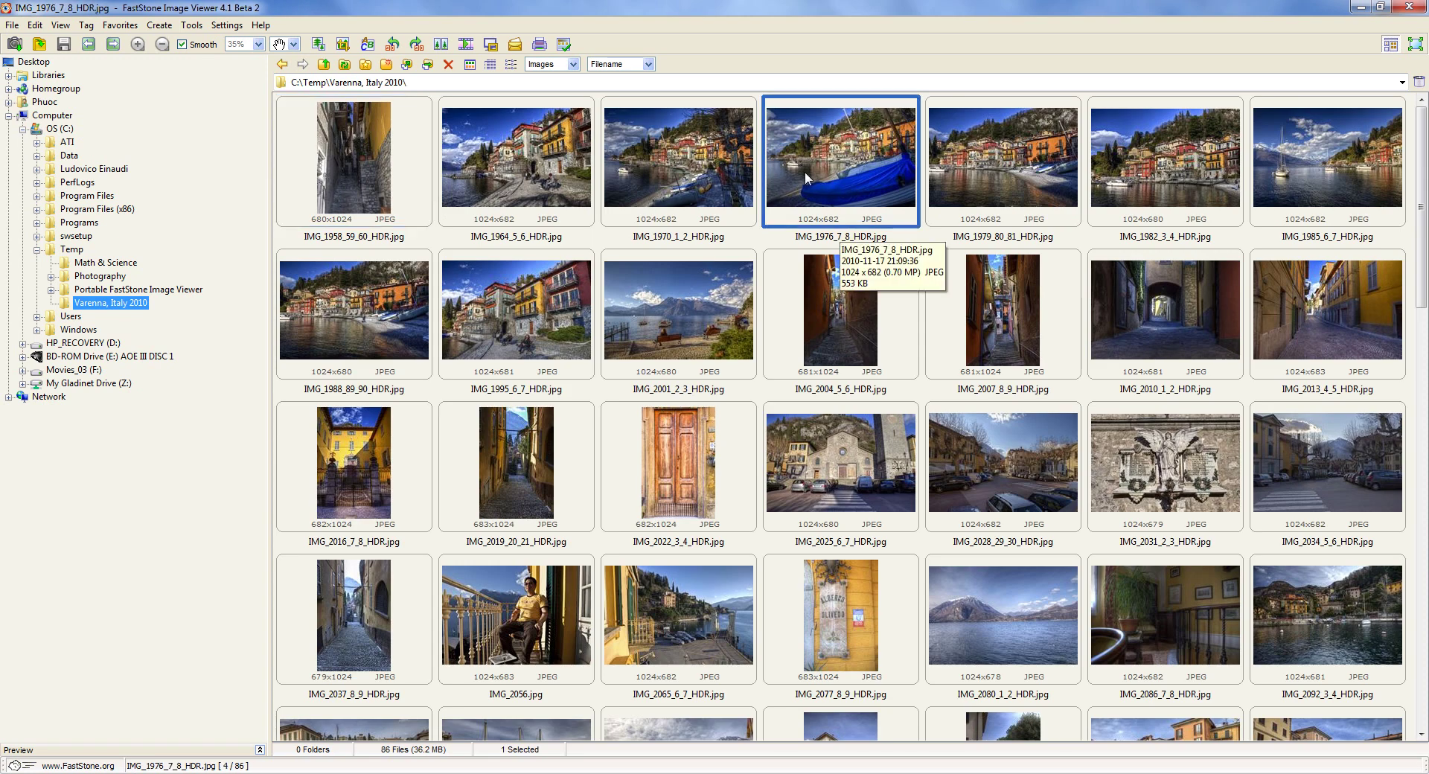
double_click(796, 180)
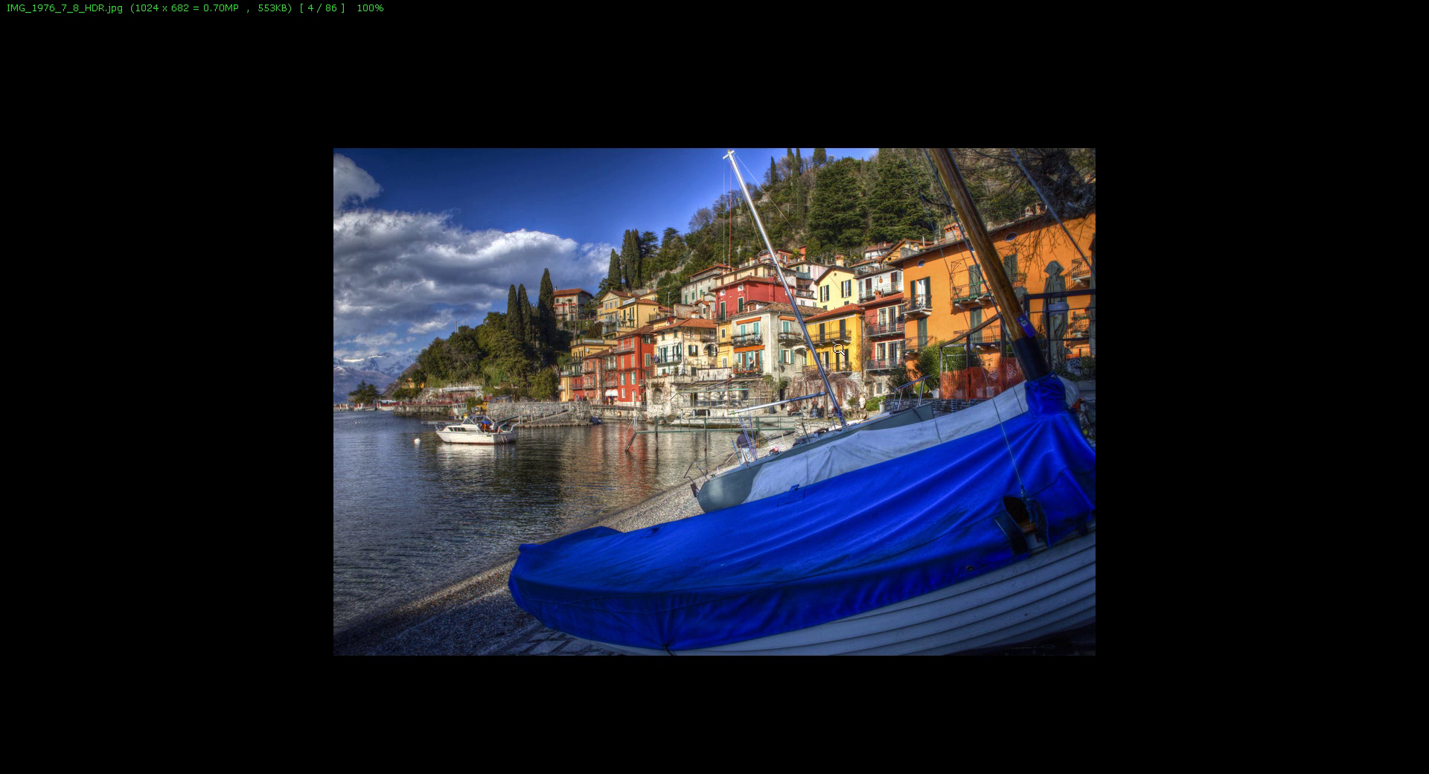
Step: Browse the full-screen photos forward to IMG_2001_2_3_HDR.jpg and back to IMG_1985_6_7_HDR.jpg
key(space)
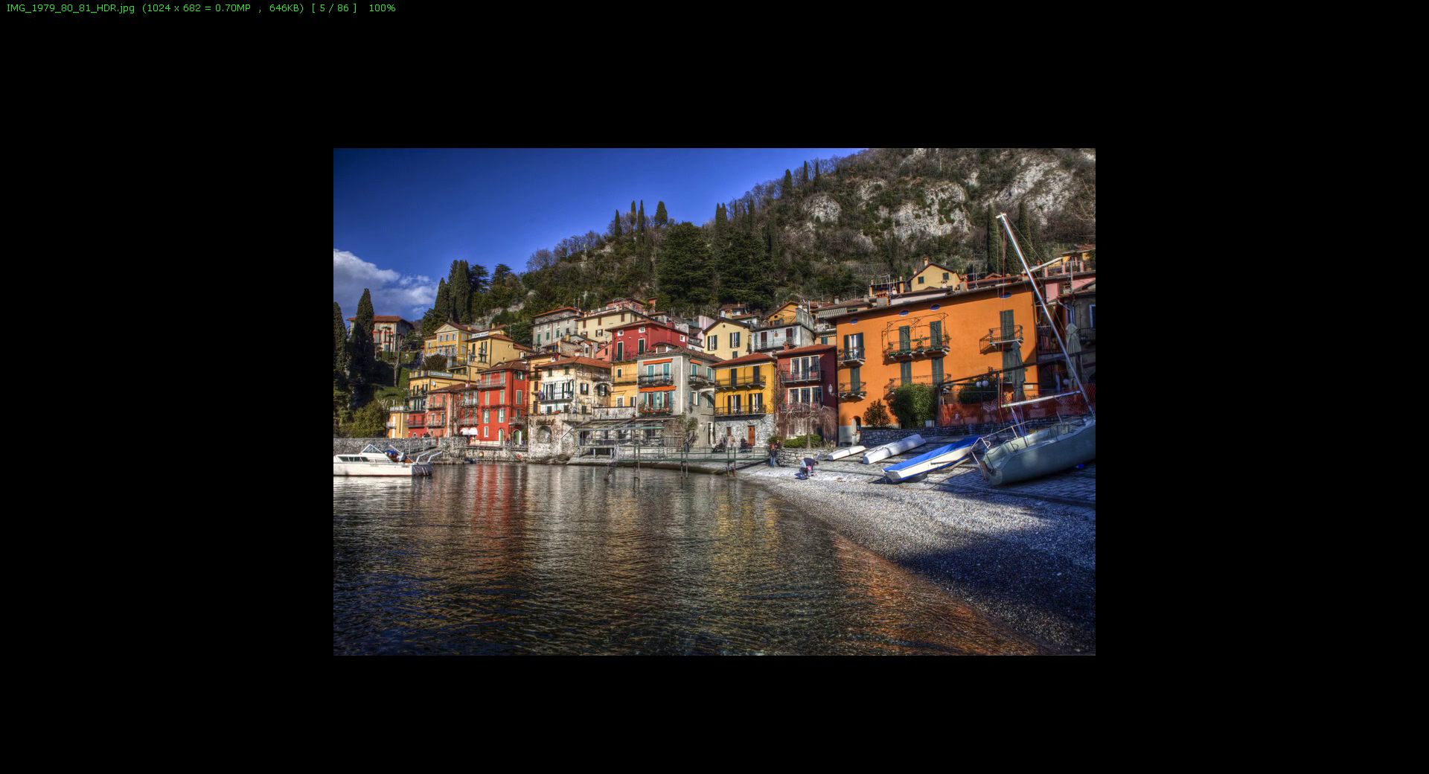
key(space)
key(space)
key(space)
key(space)
key(space)
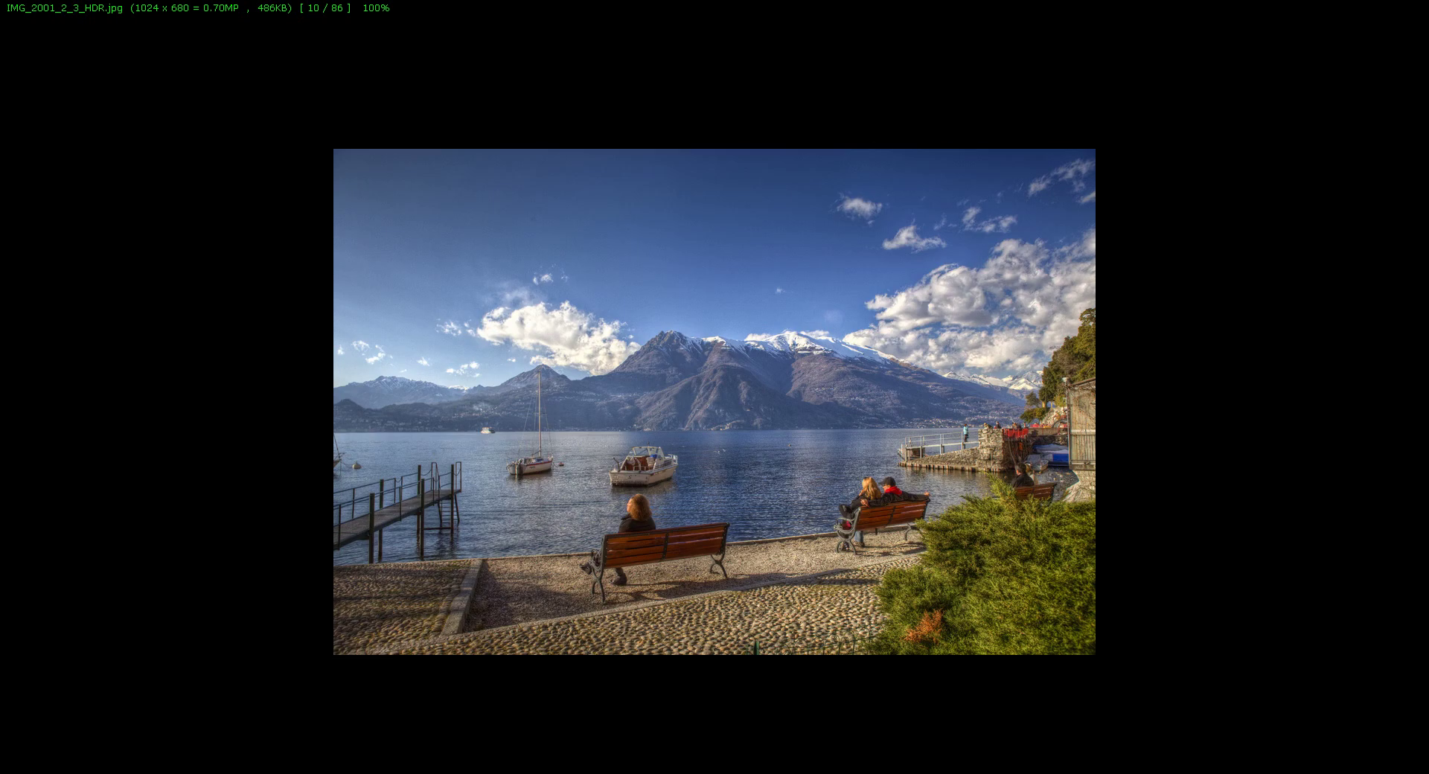
key(BackSpace)
key(BackSpace)
key(BackSpace)
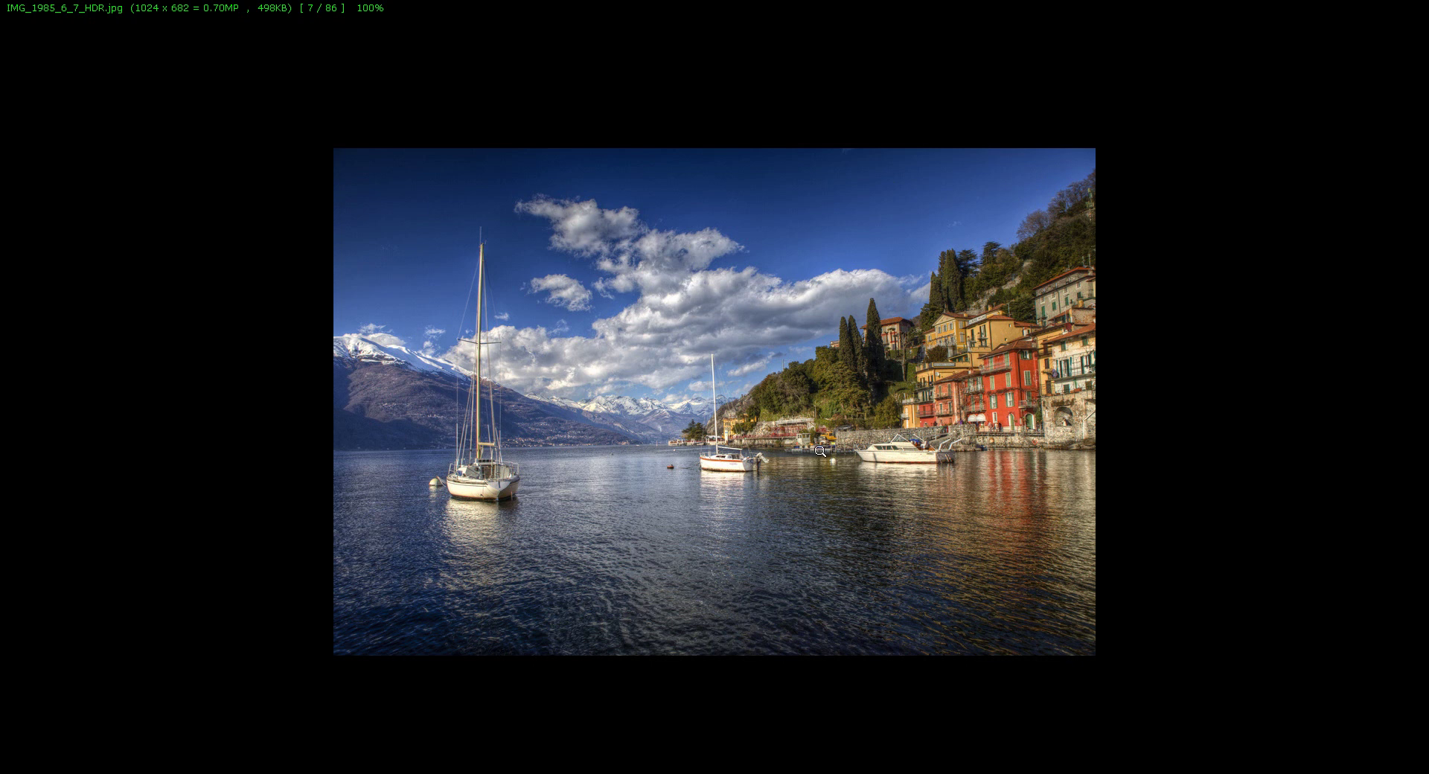
drag(939, 383, 628, 441)
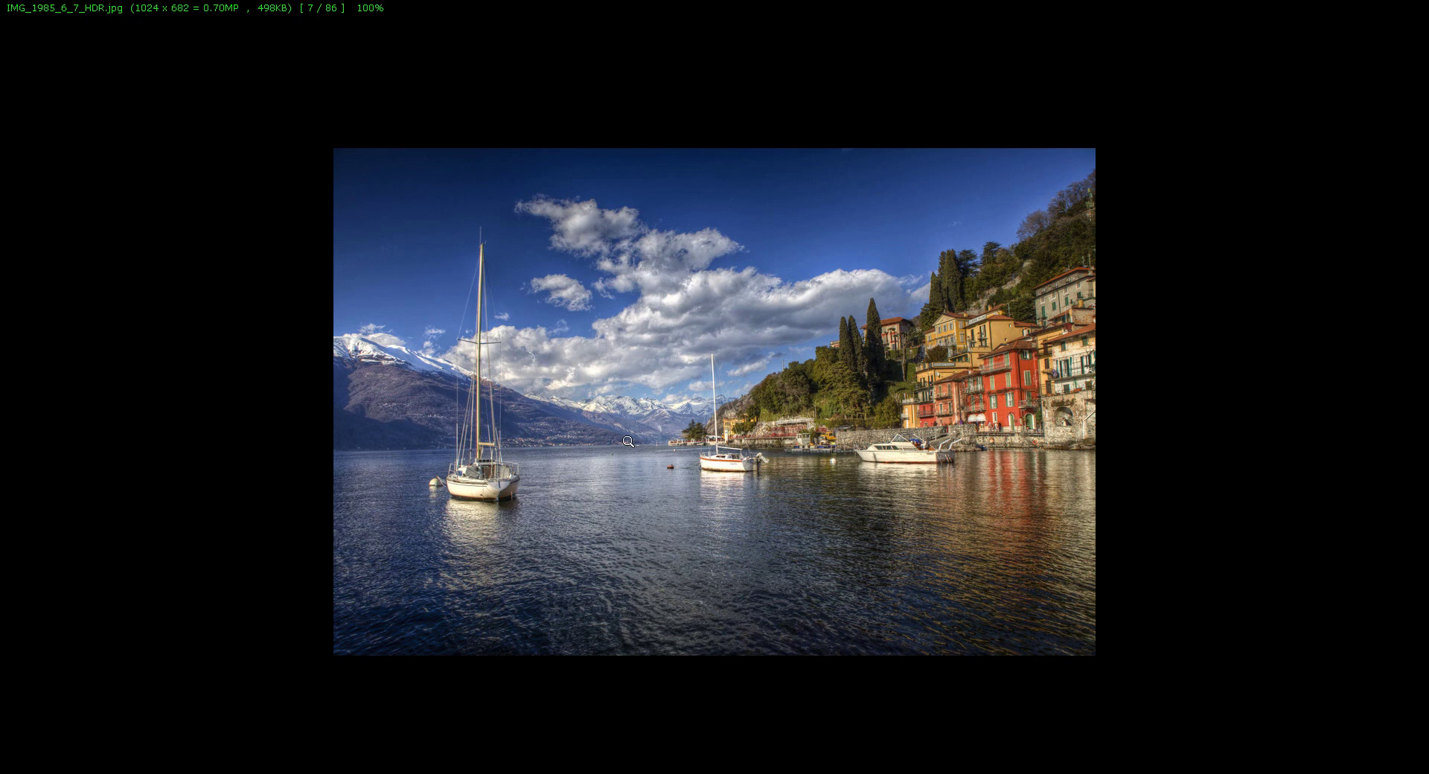